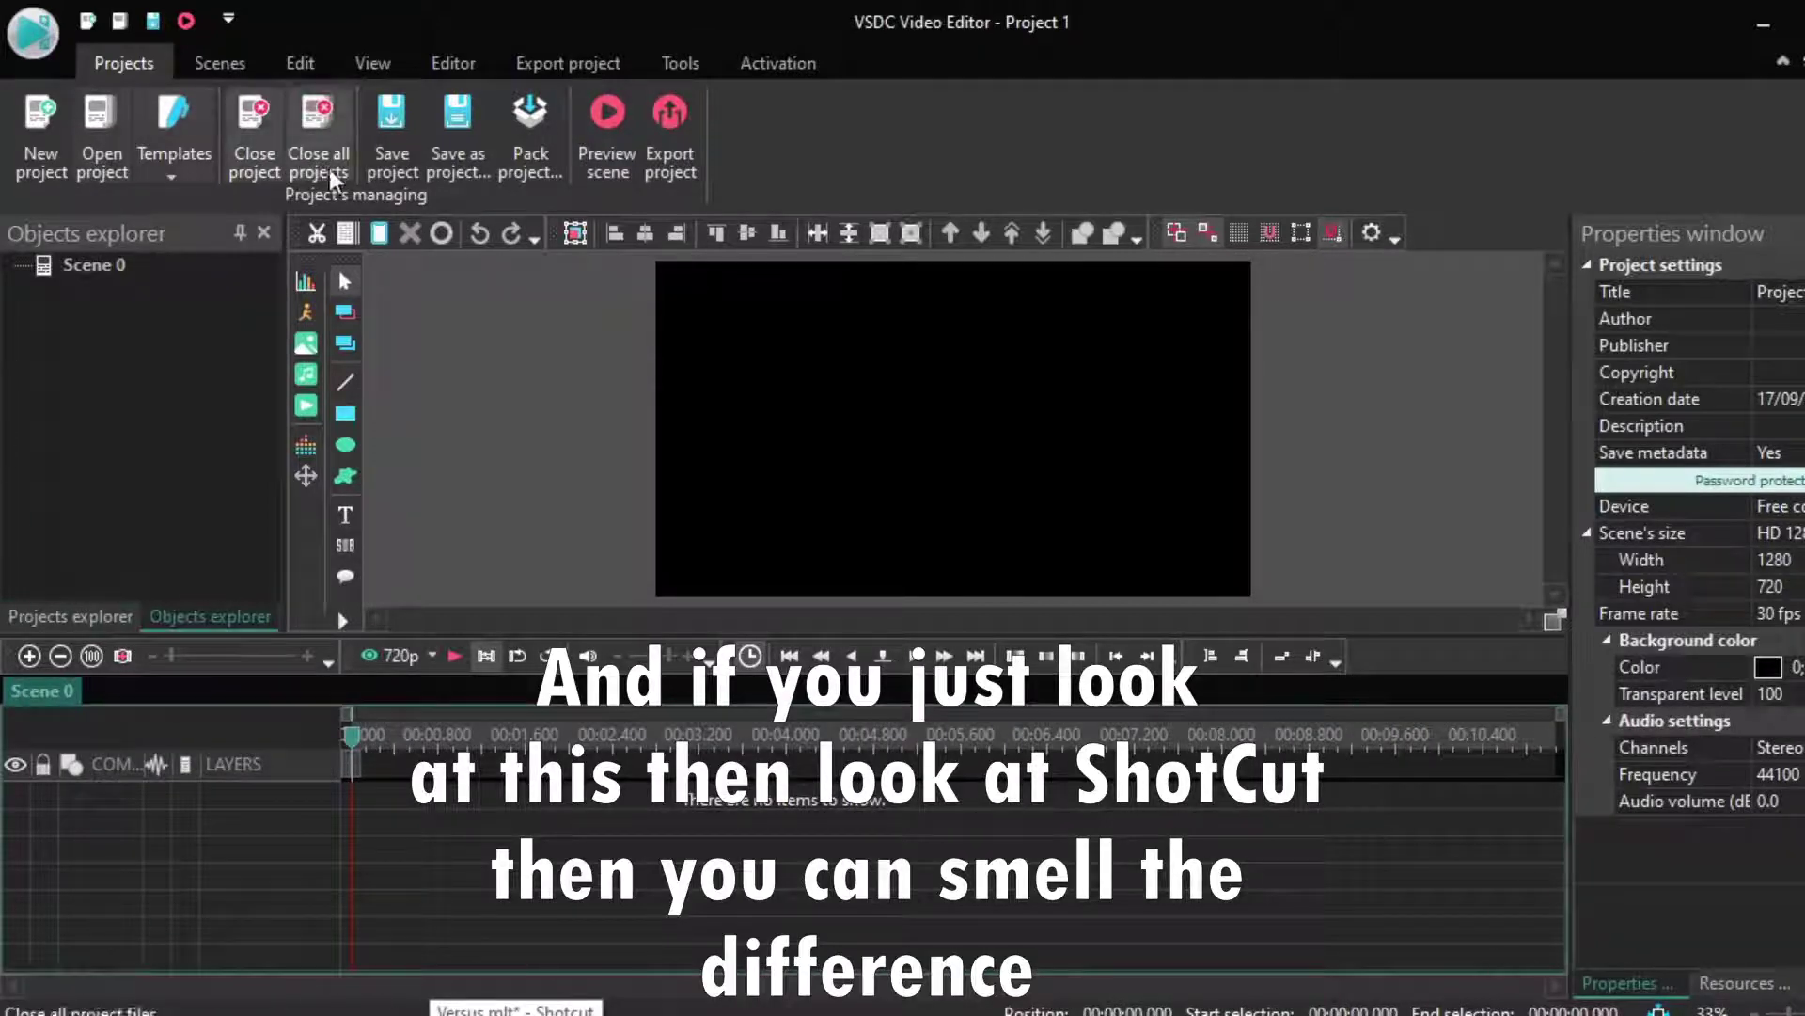
# Step: Tour VSDC's Scenes, View, Editor, Export project and Conversion tabs, then return to Projects
pyautogui.click(215, 60)
pyautogui.click(374, 64)
pyautogui.click(456, 63)
pyautogui.click(523, 64)
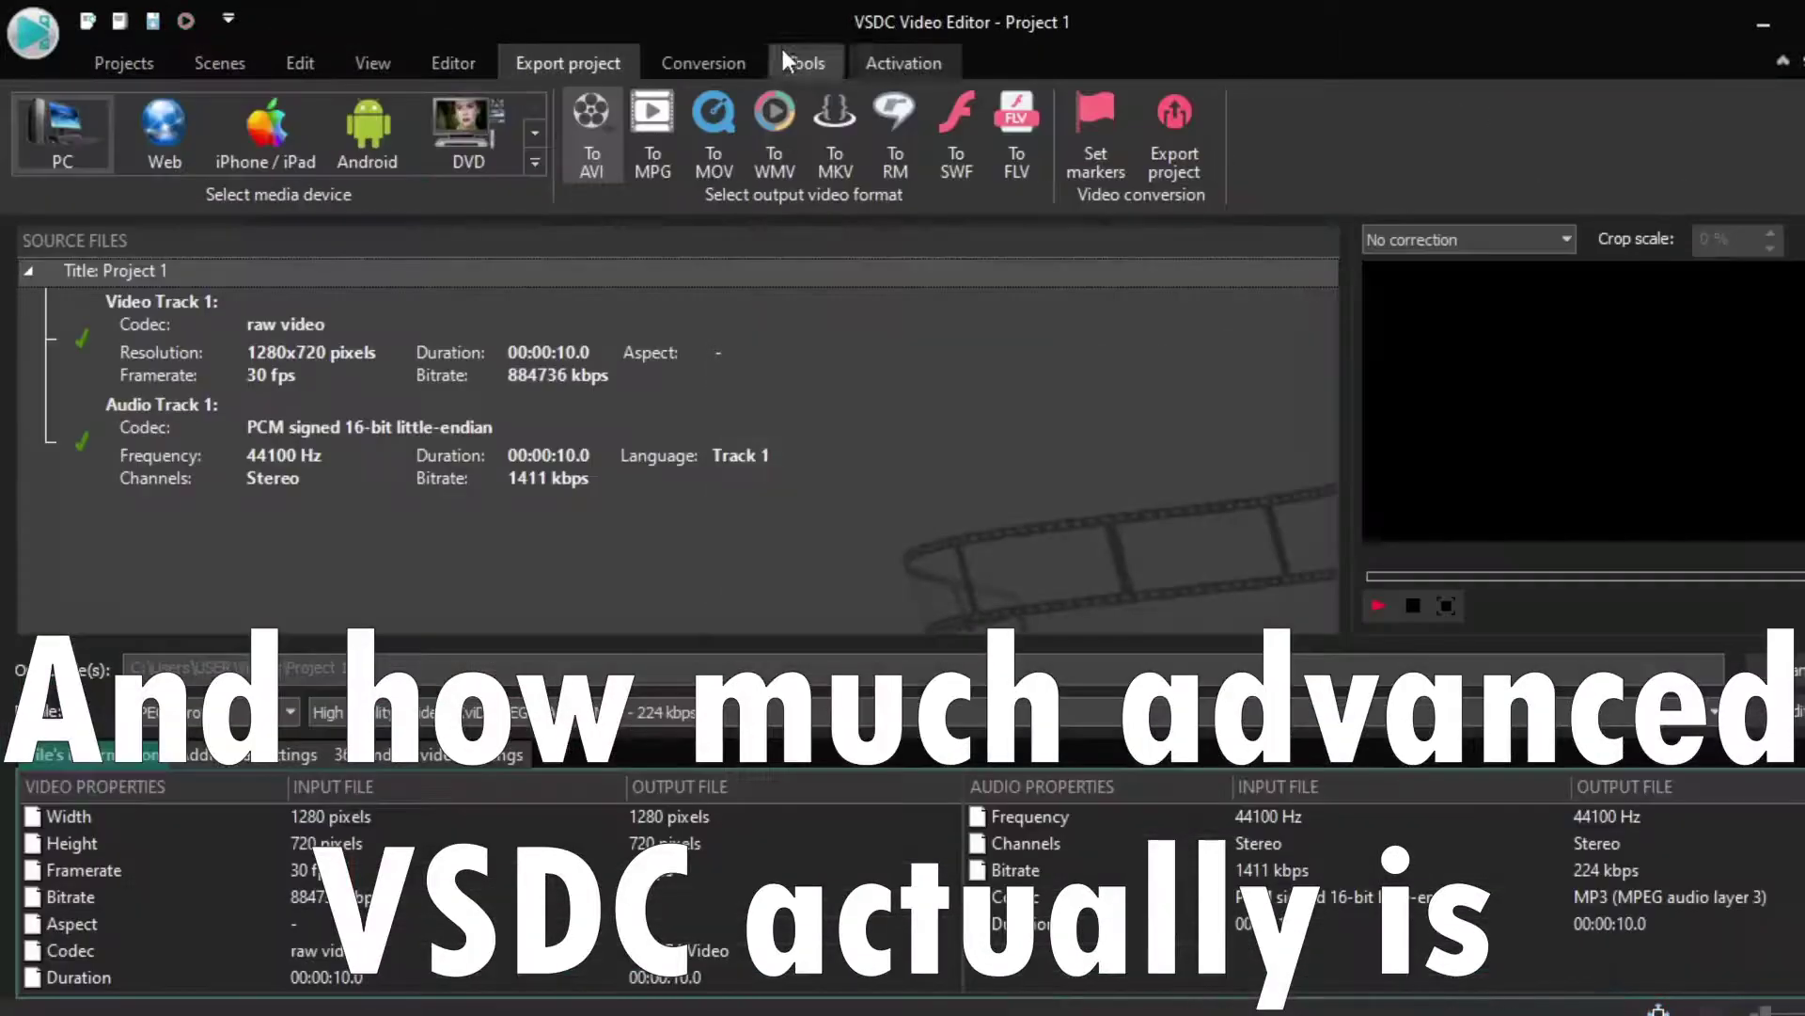
pyautogui.click(712, 66)
pyautogui.click(154, 77)
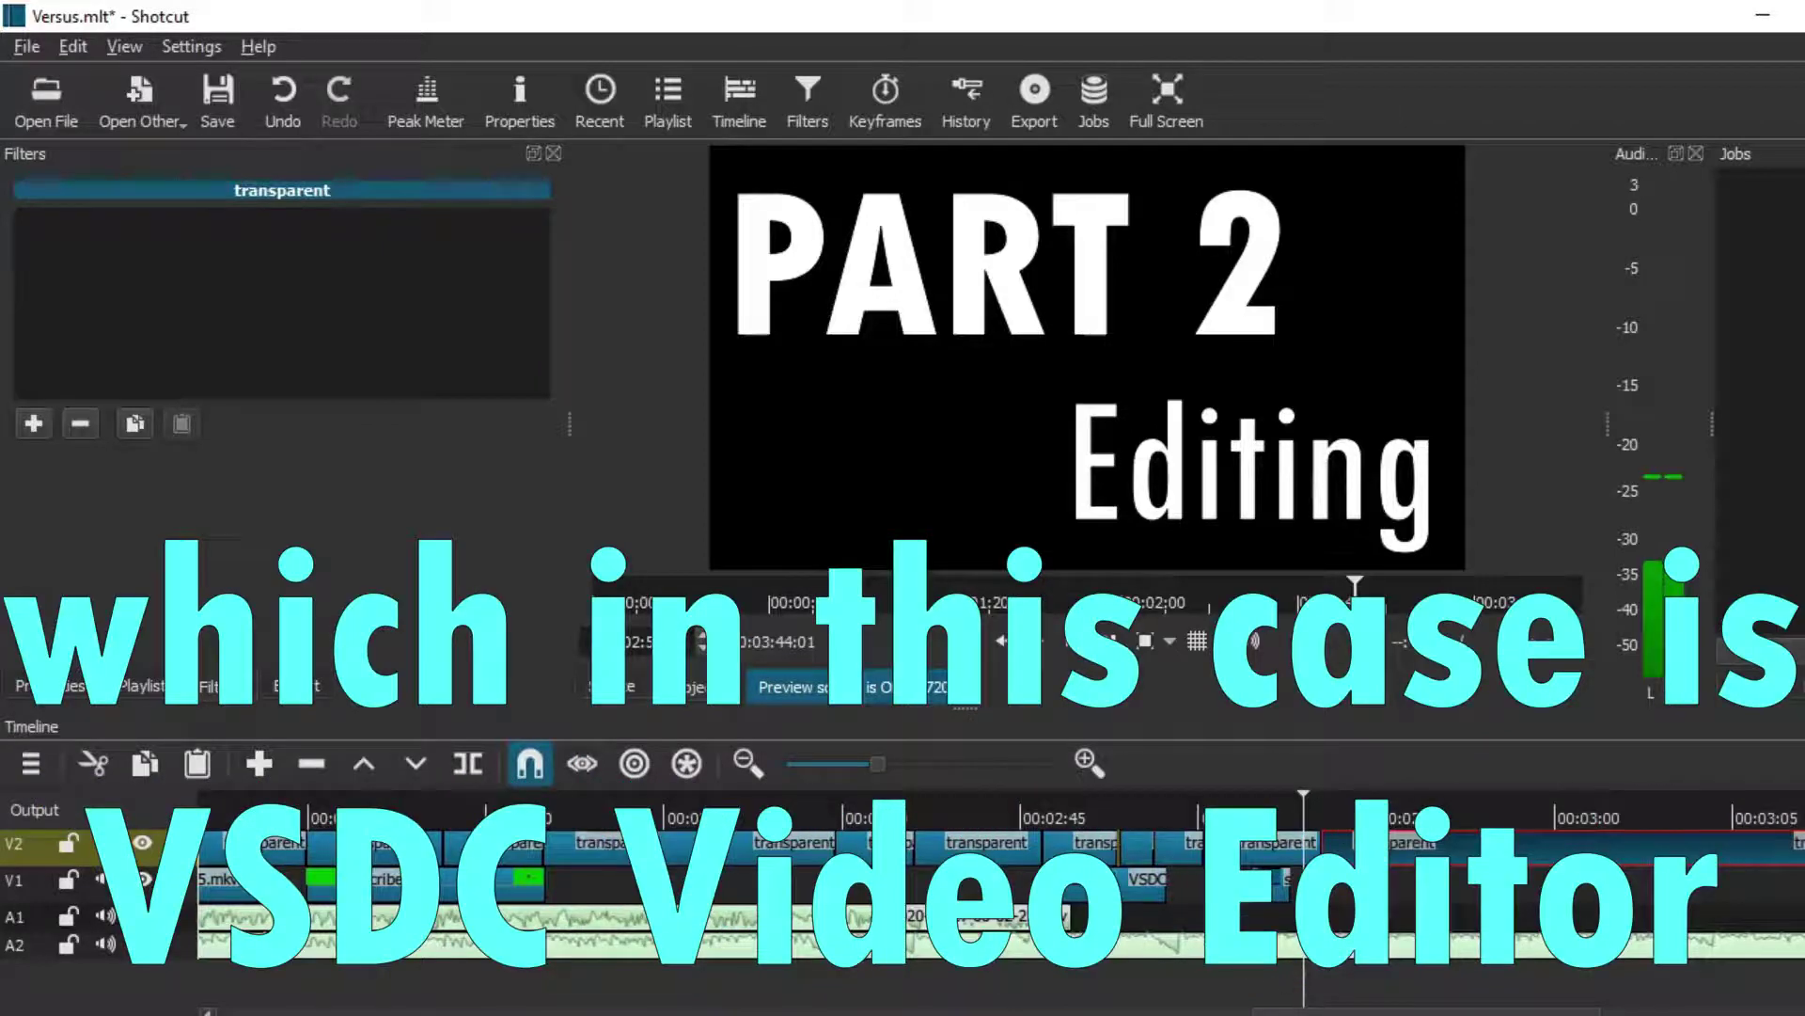
# Step: Add the Color Grading filter to the transparent clip, then remove it again
pyautogui.moveTo(1329, 1011); pyautogui.dragTo(927, 995)
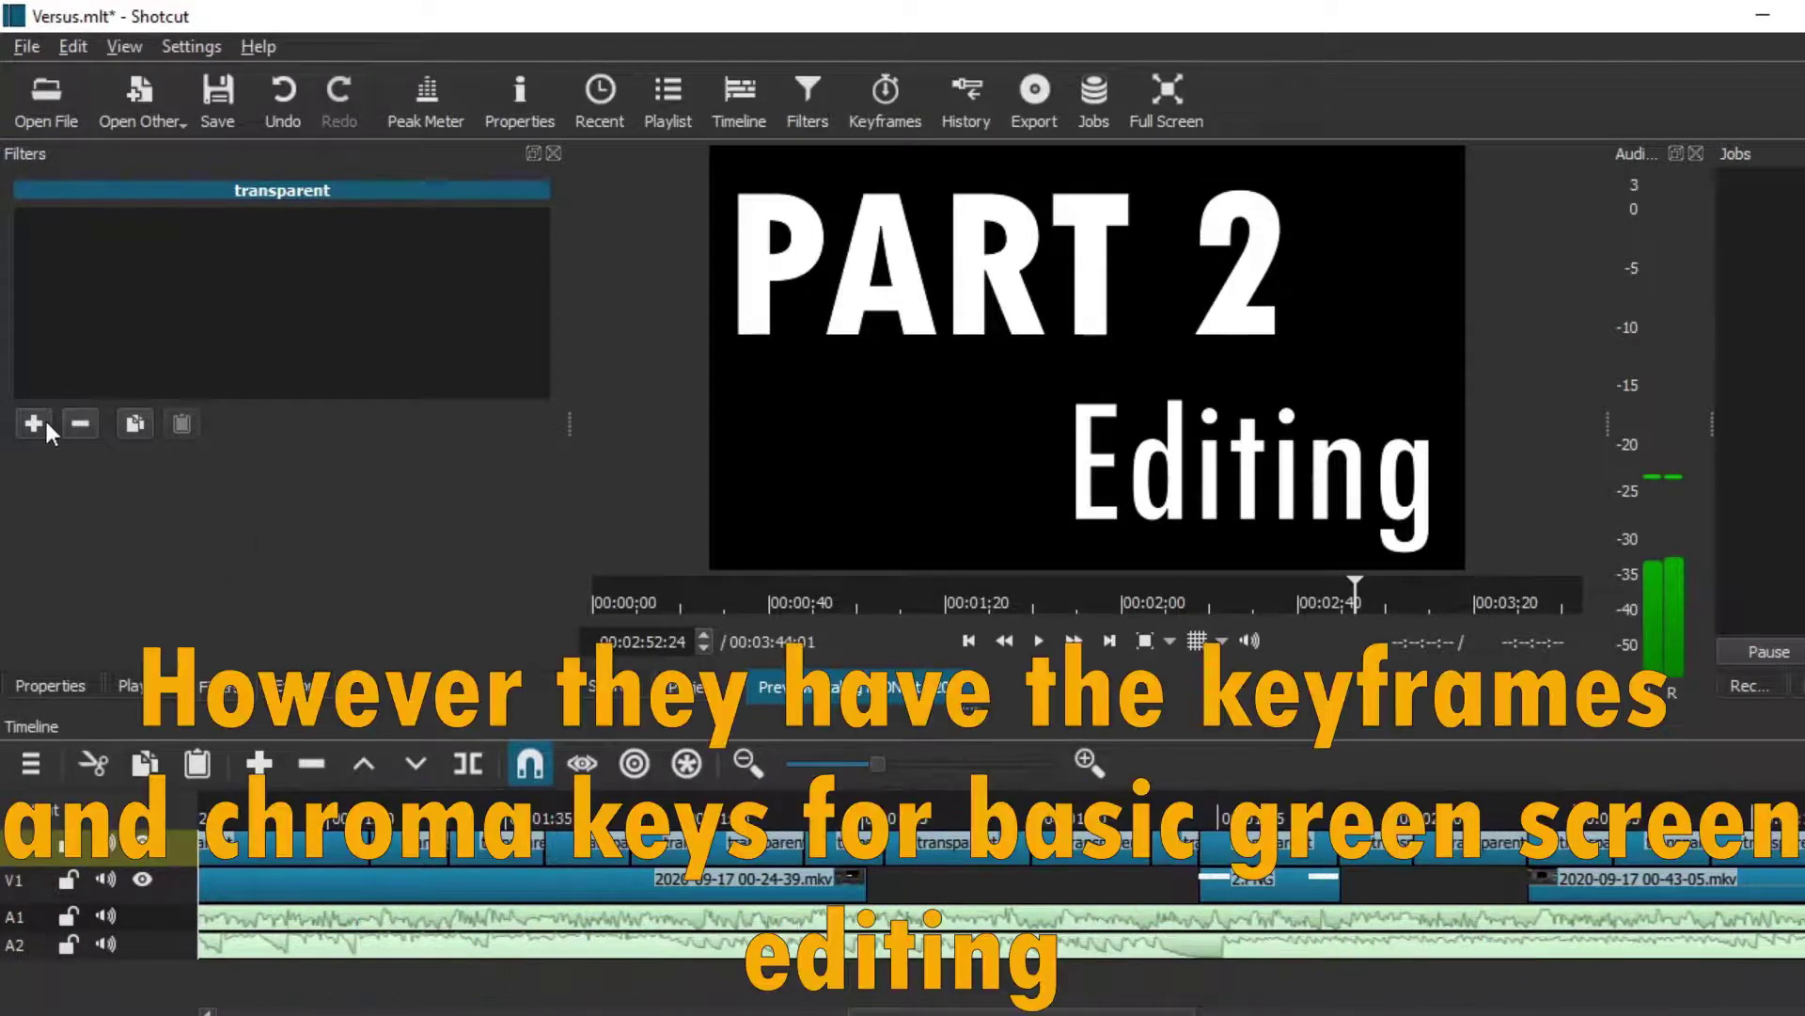
pyautogui.click(33, 424)
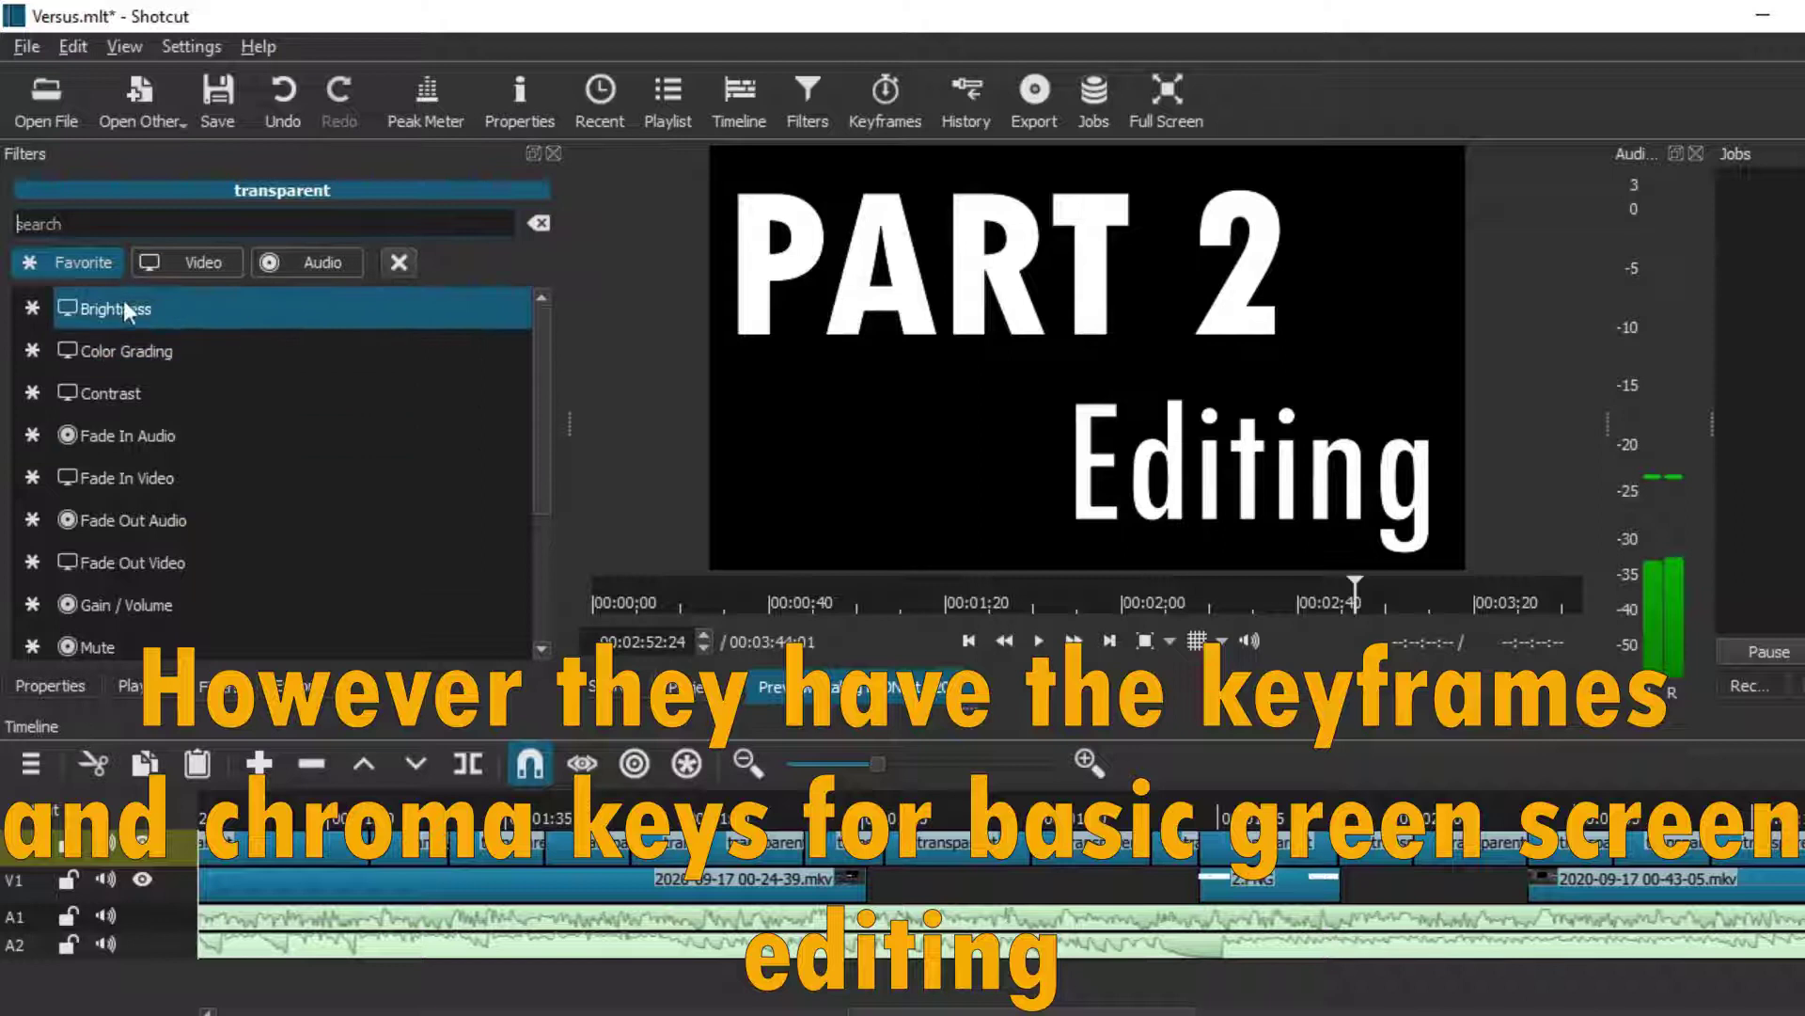
pyautogui.scroll(-2, 235, 375)
pyautogui.scroll(2, 239, 374)
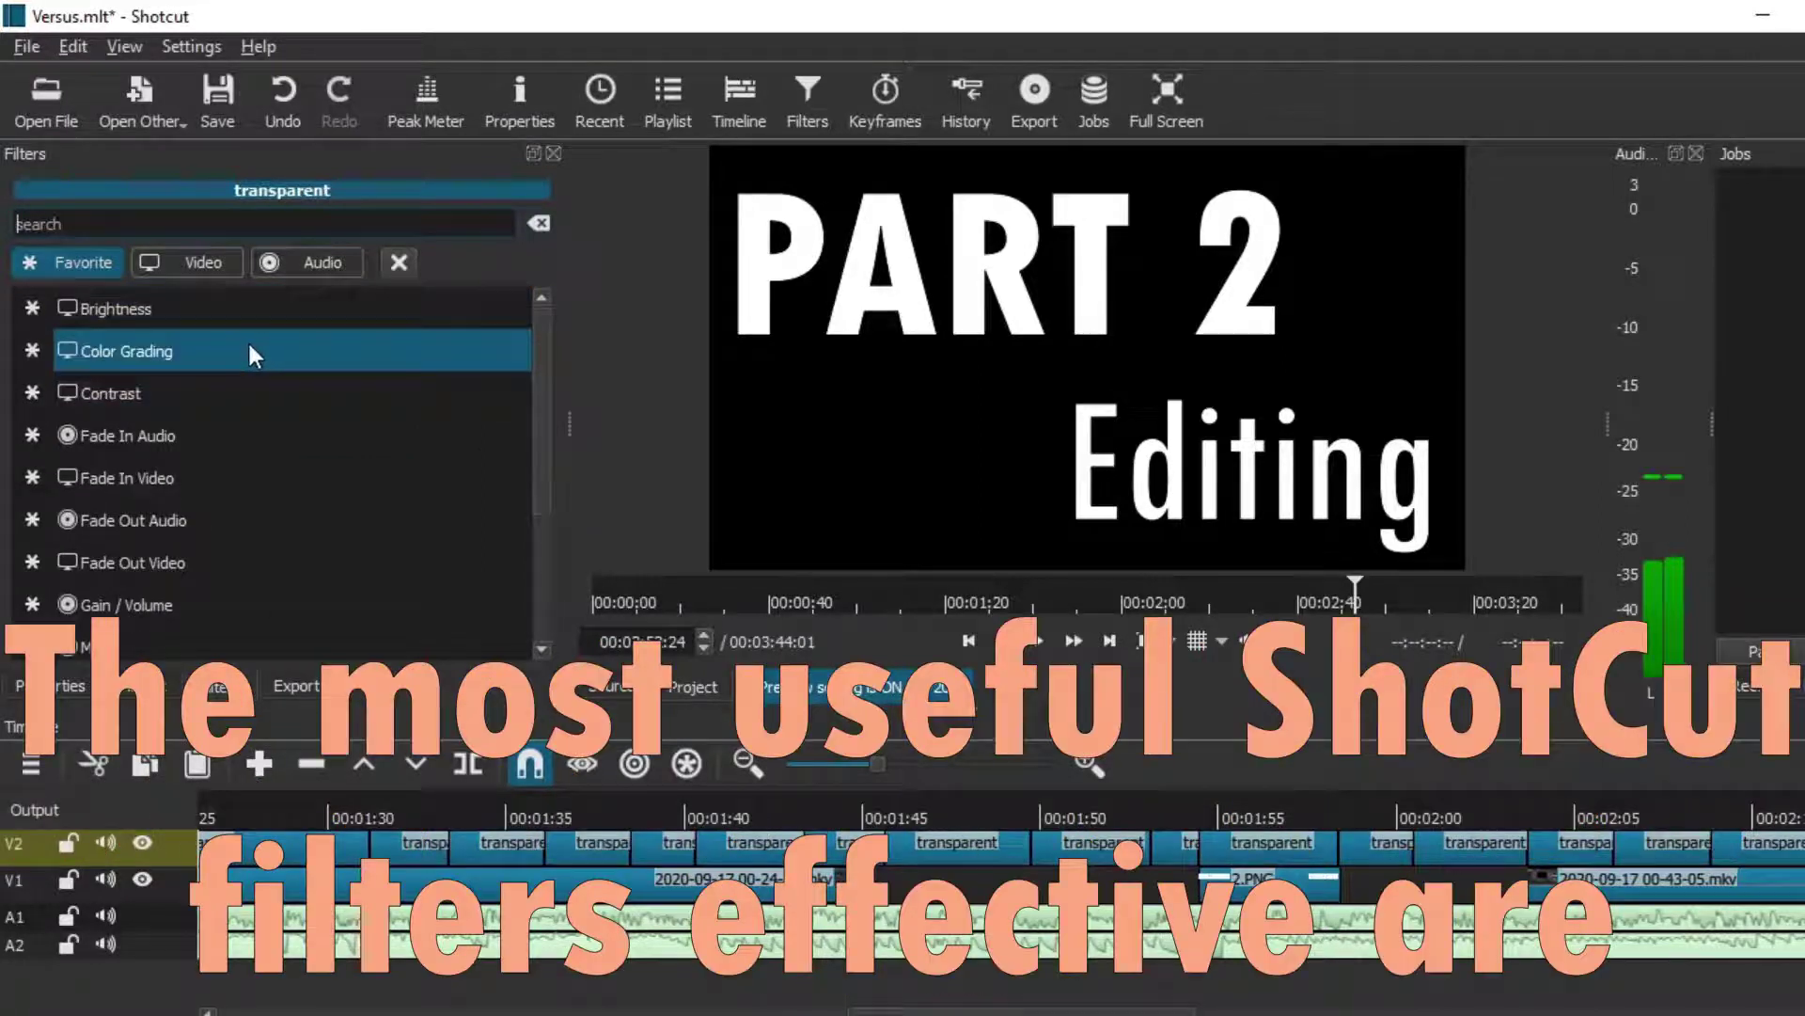
pyautogui.click(250, 348)
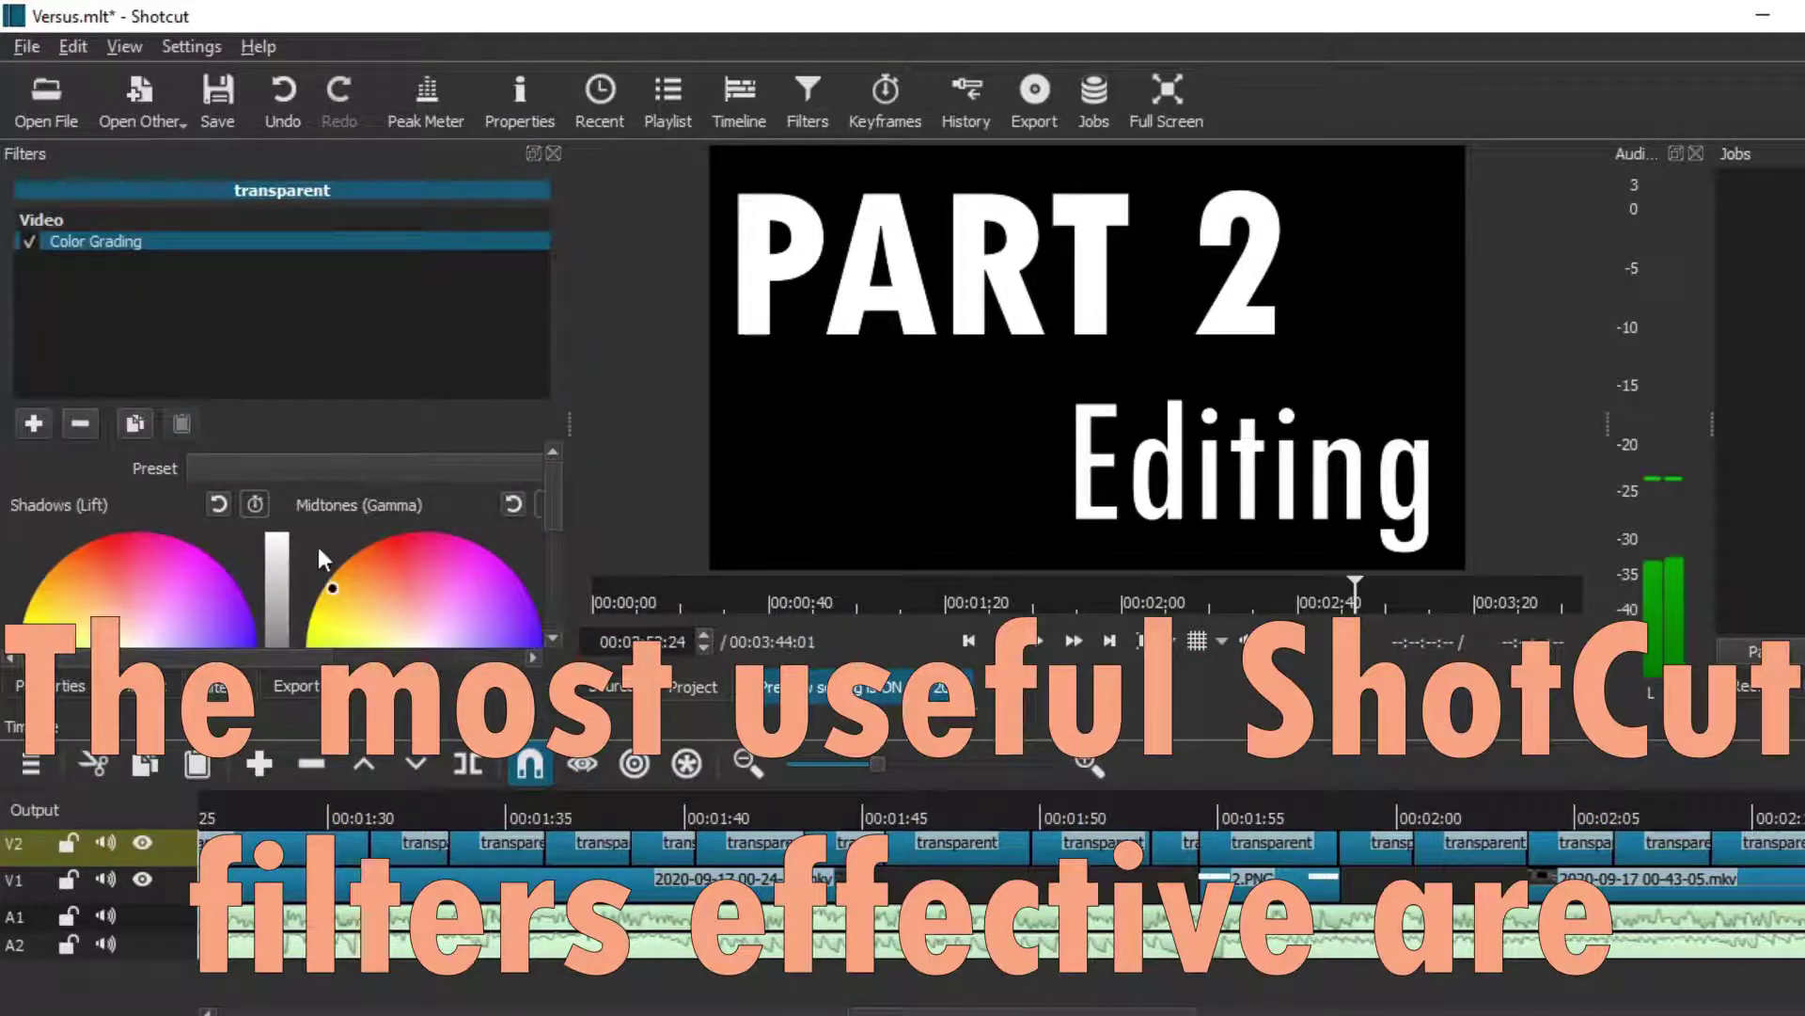
pyautogui.click(68, 423)
# Step: Reopen the filter chooser and scroll through the full list of filters
pyautogui.click(35, 424)
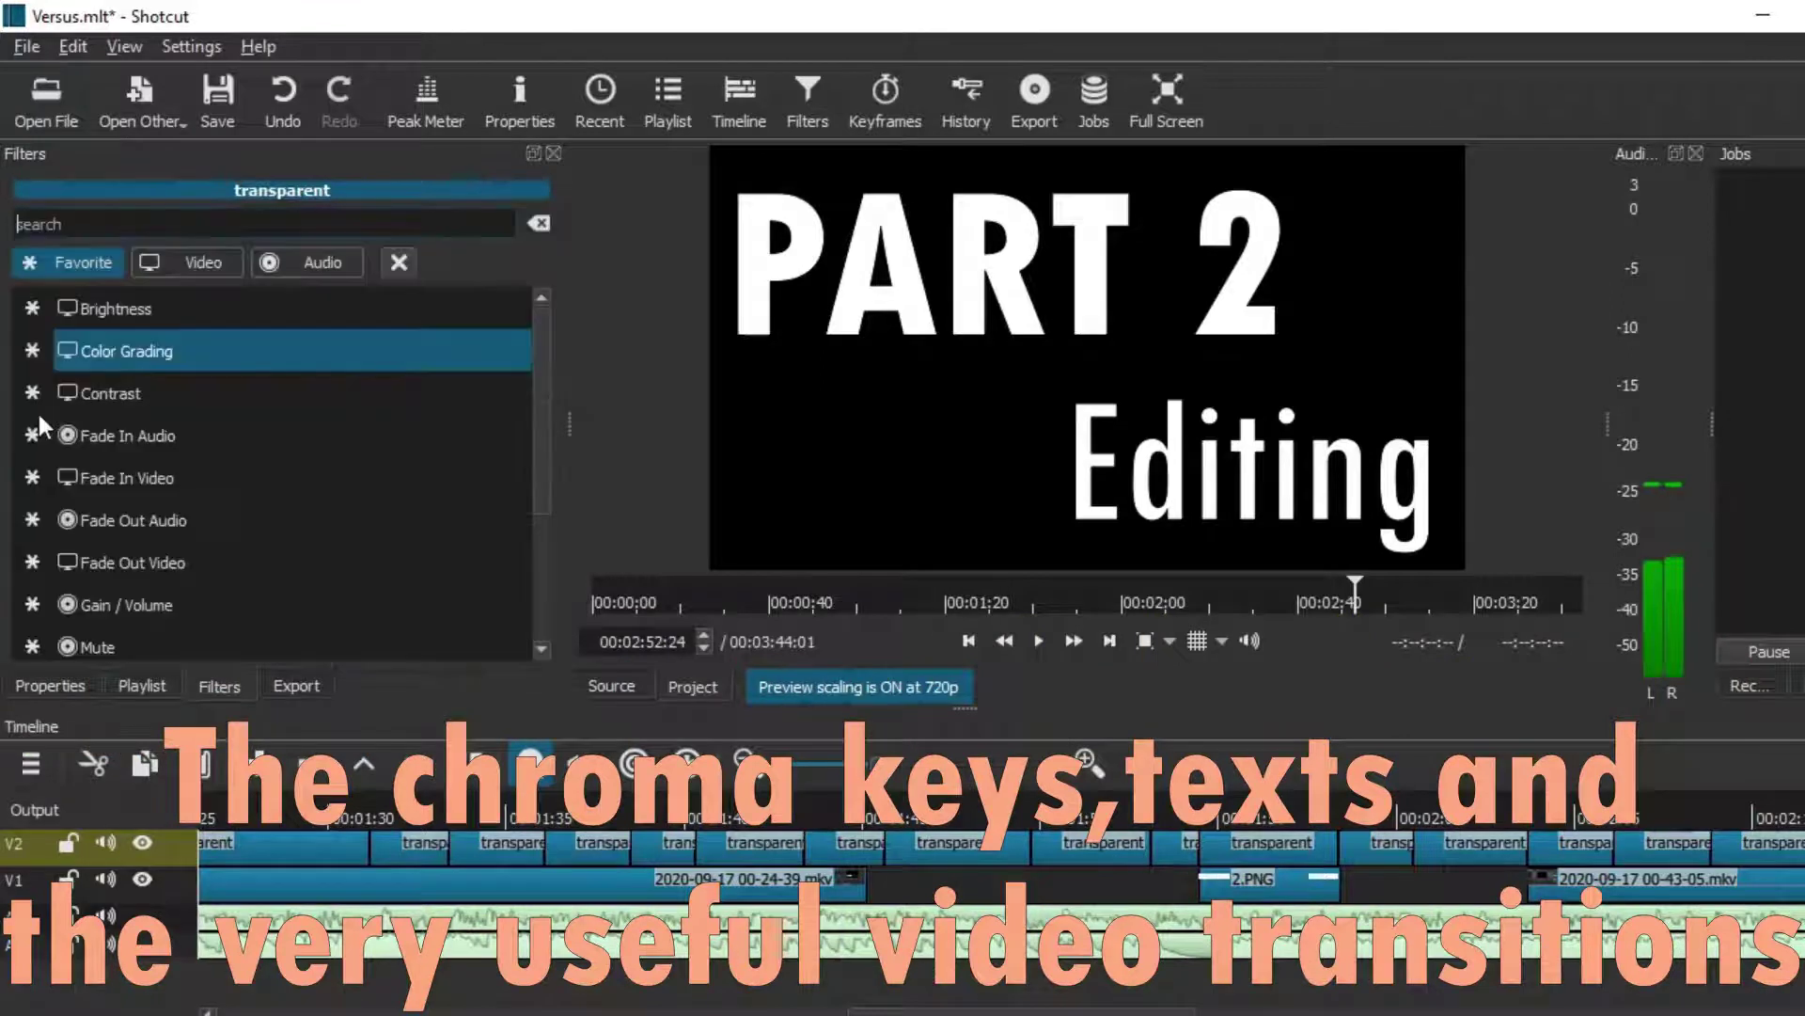
pyautogui.scroll(-3, 353, 532)
pyautogui.scroll(3, 370, 547)
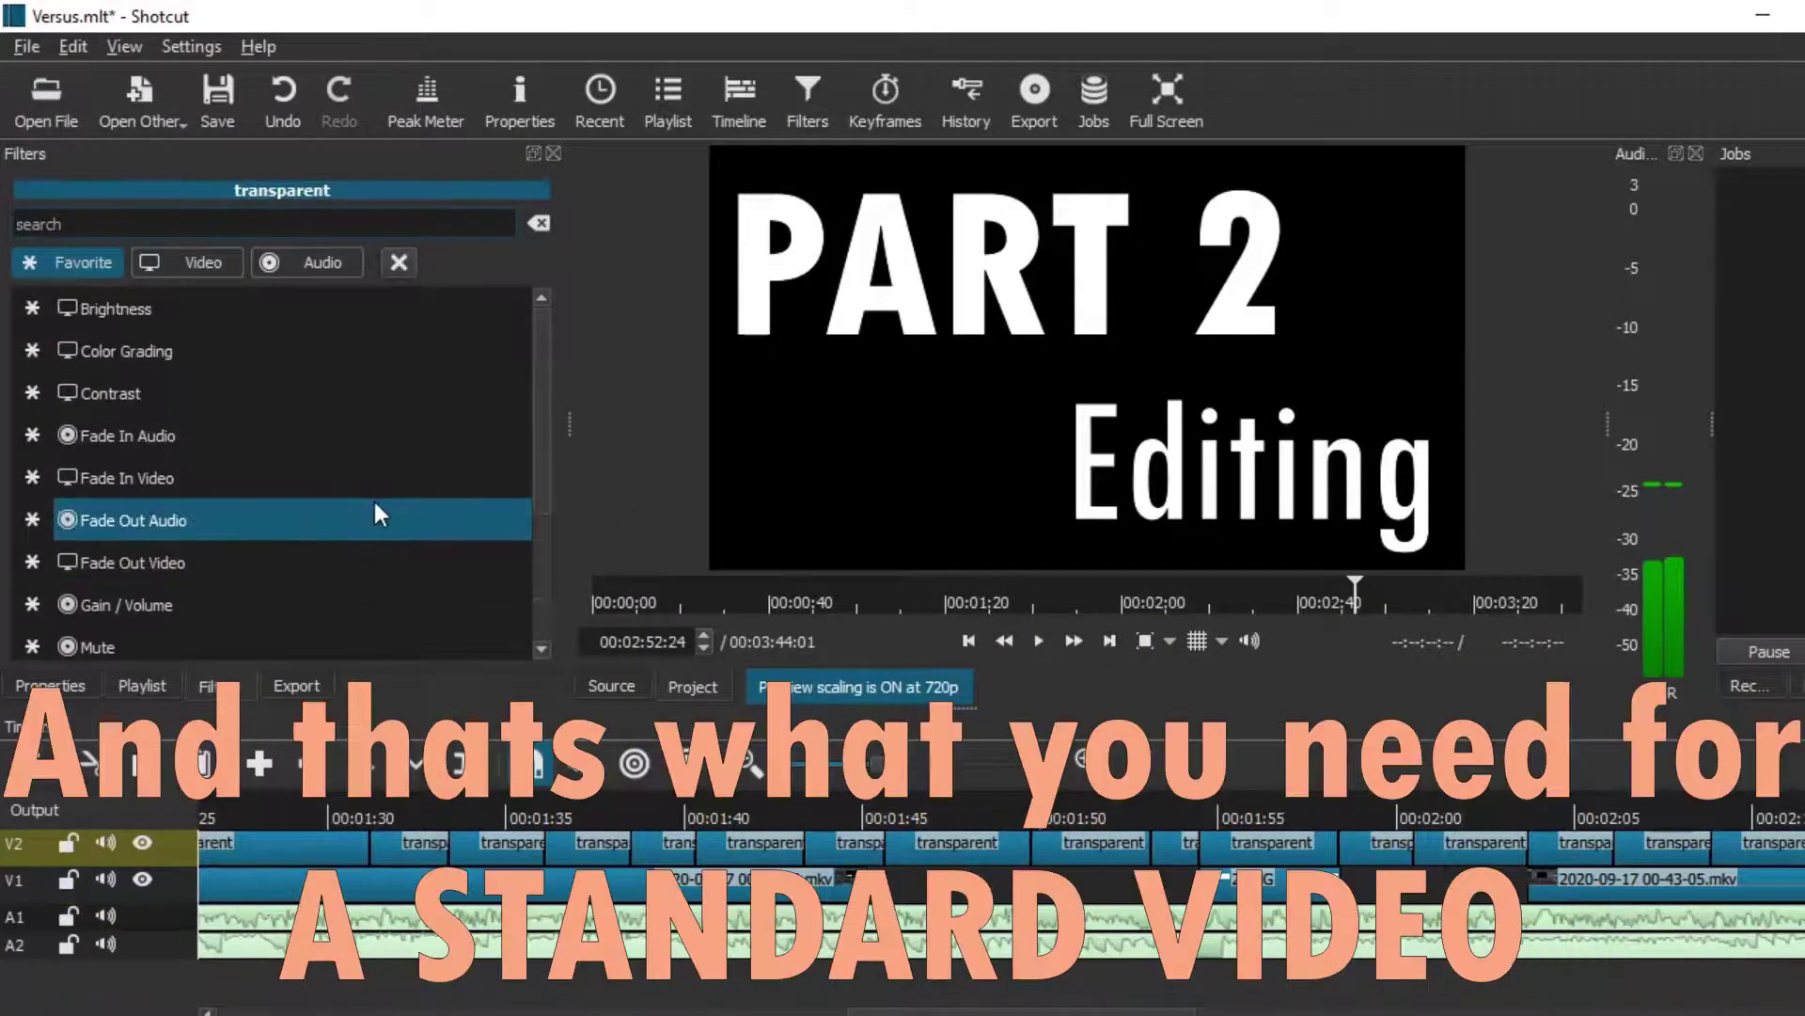
pyautogui.scroll(-3, 374, 508)
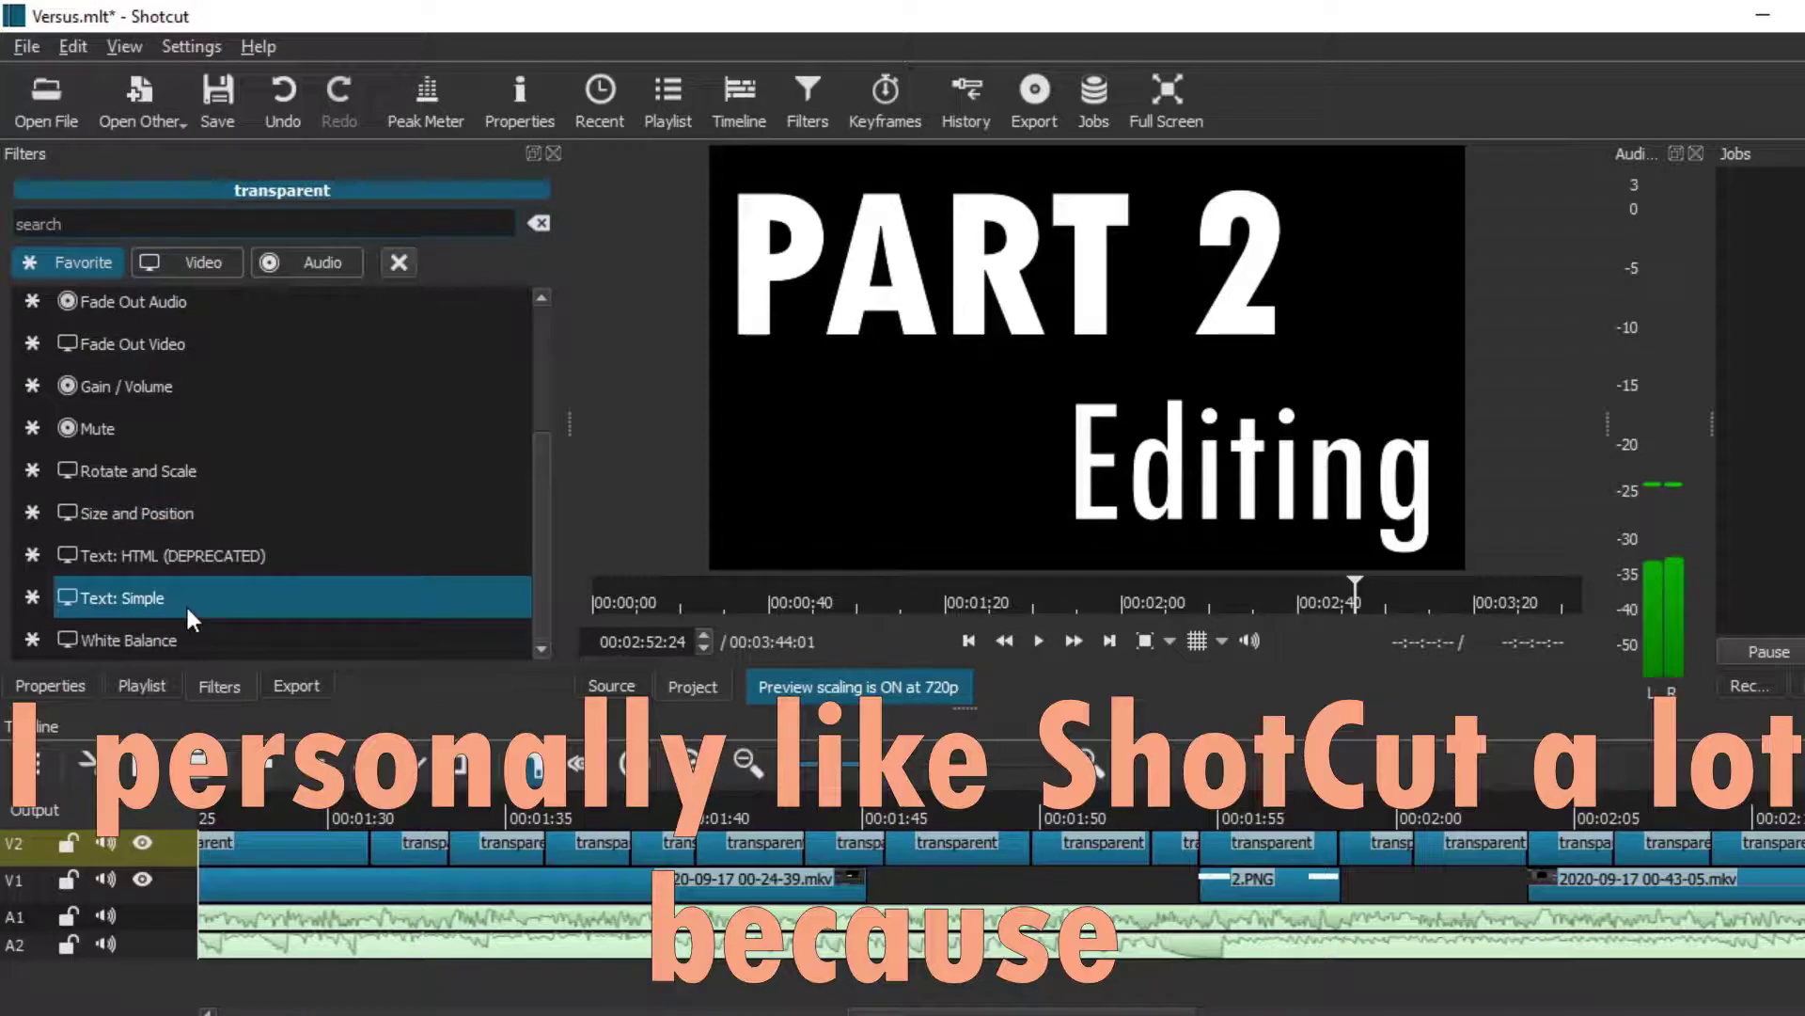
pyautogui.scroll(3, 207, 585)
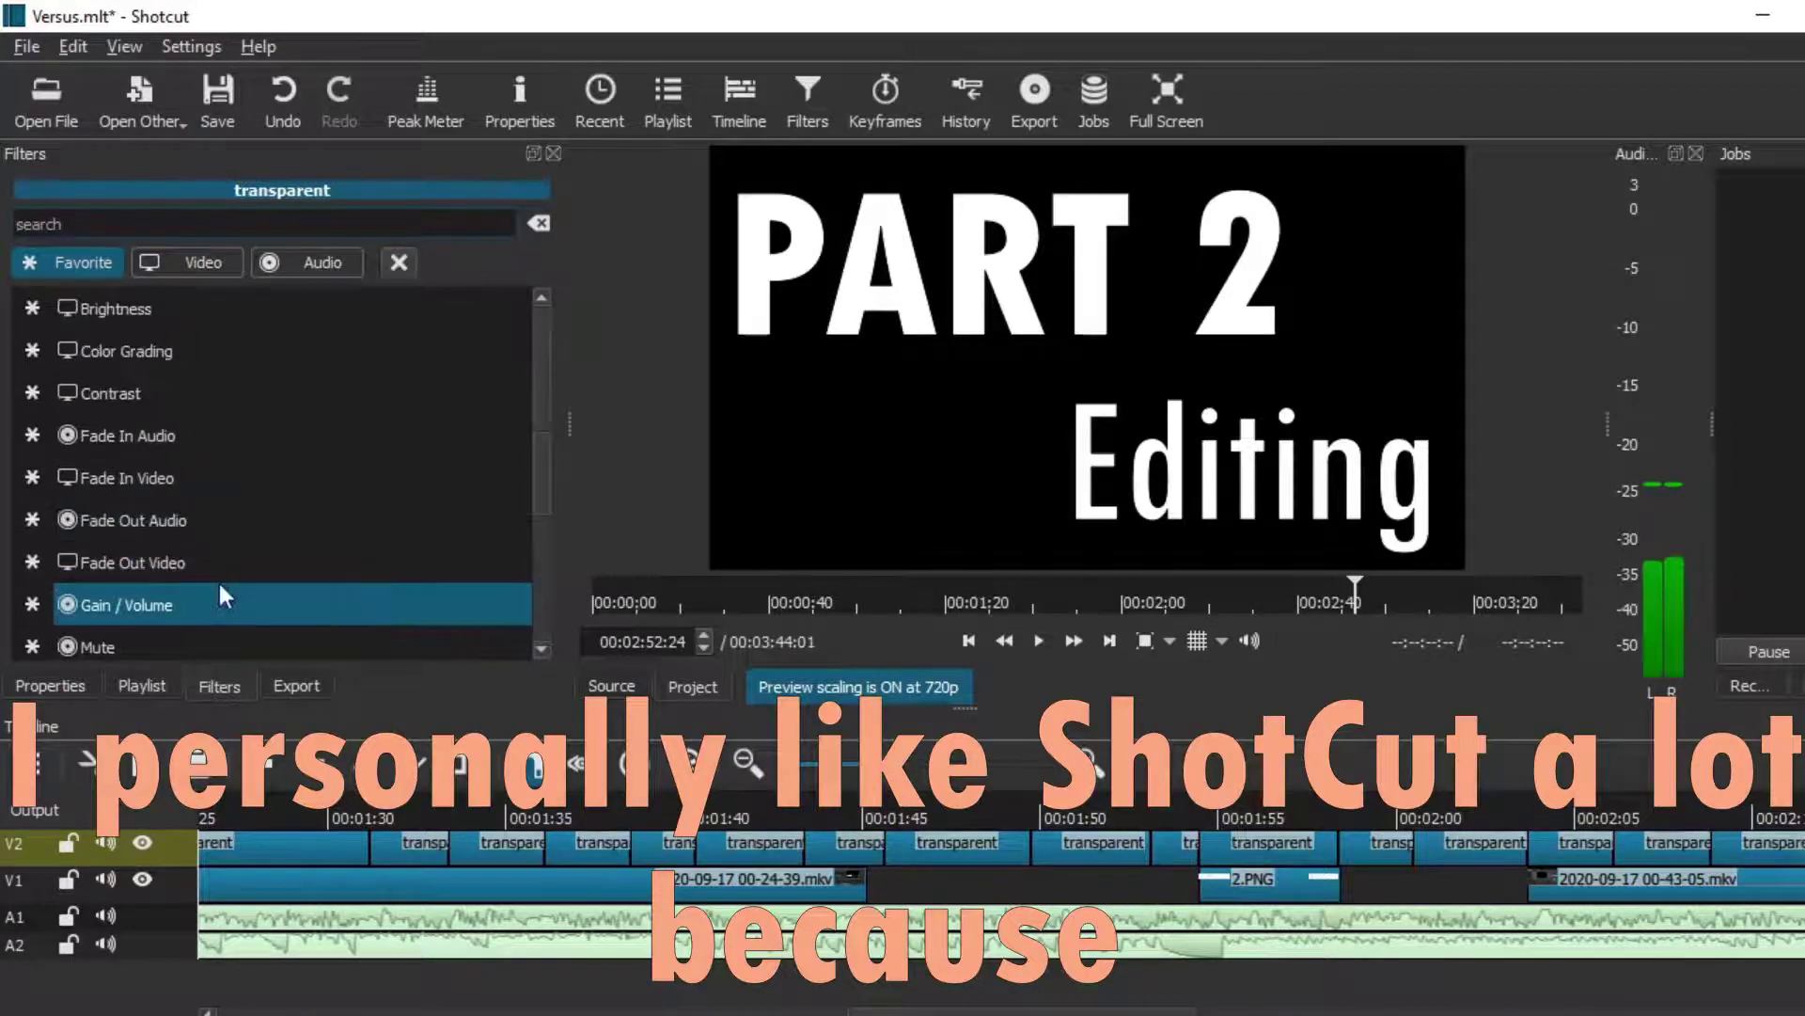
# Step: Show only Video filters and scroll through them, past Crop, Levels, Mask and Spot Remover
pyautogui.click(205, 265)
pyautogui.scroll(-9, 218, 404)
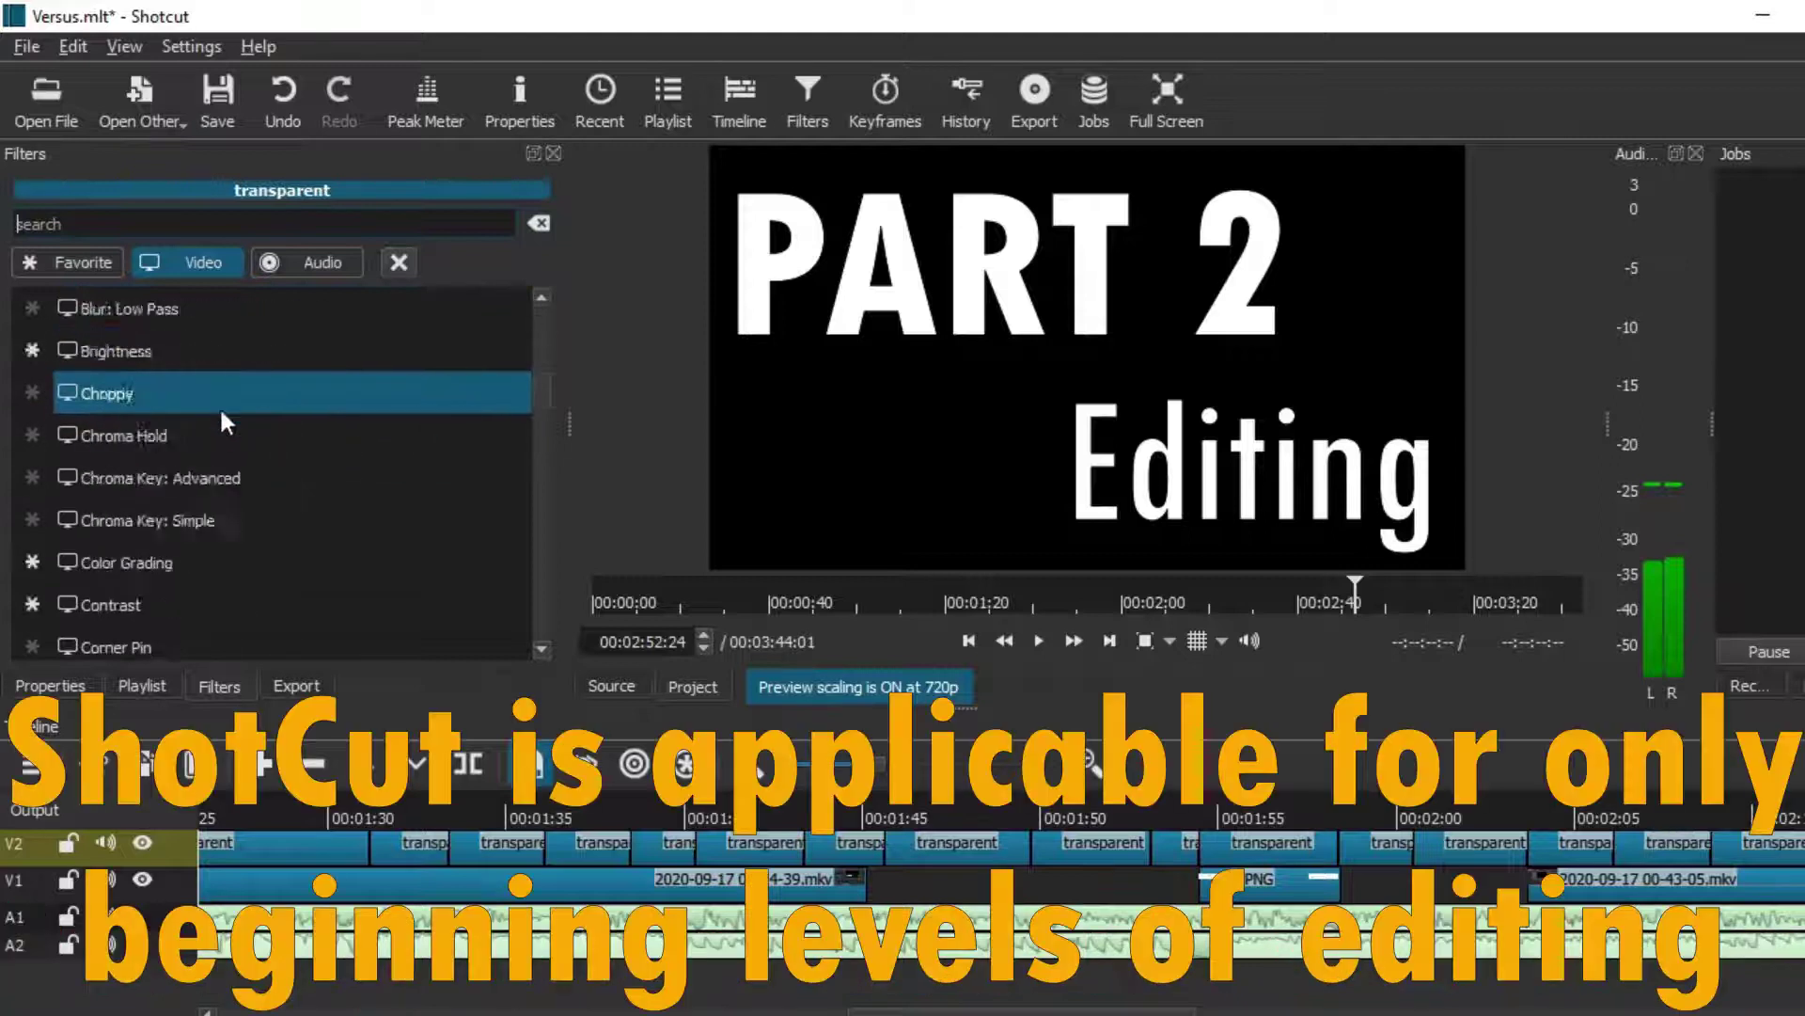
pyautogui.moveTo(544, 431); pyautogui.dragTo(504, 284)
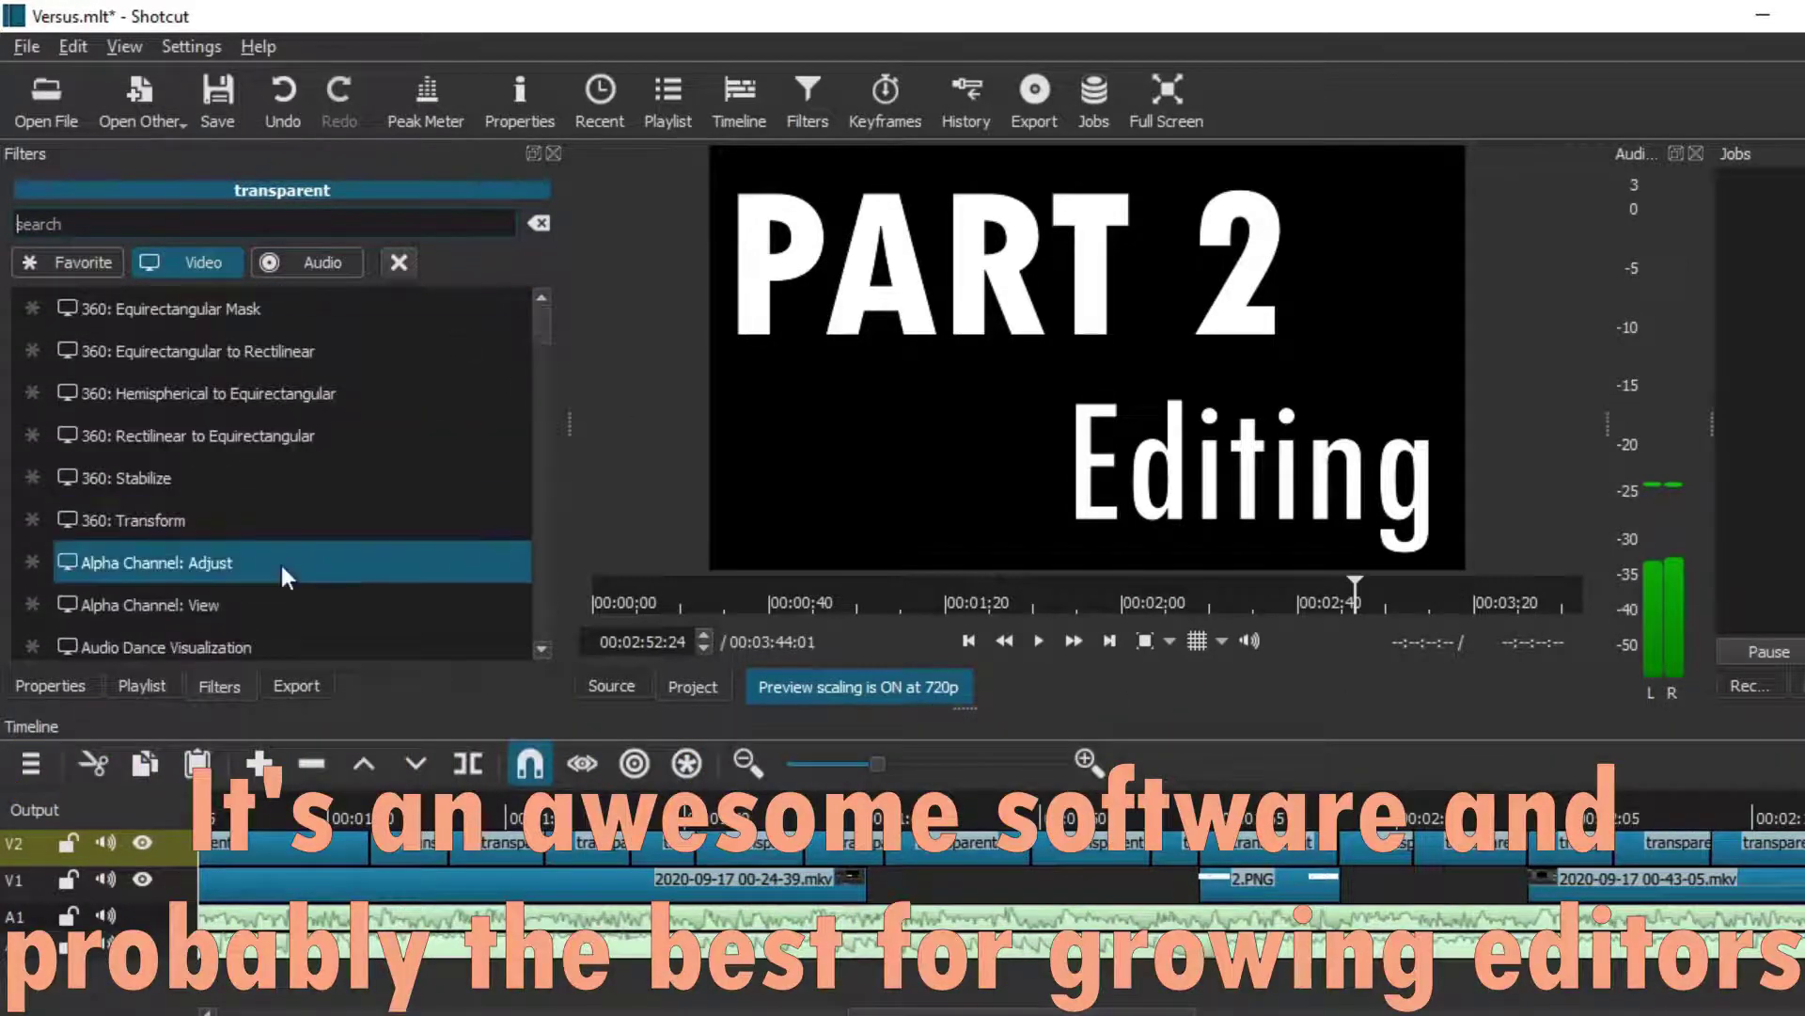
pyautogui.scroll(-16, 284, 546)
pyautogui.scroll(-8, 282, 555)
pyautogui.scroll(10, 278, 560)
pyautogui.scroll(15, 282, 560)
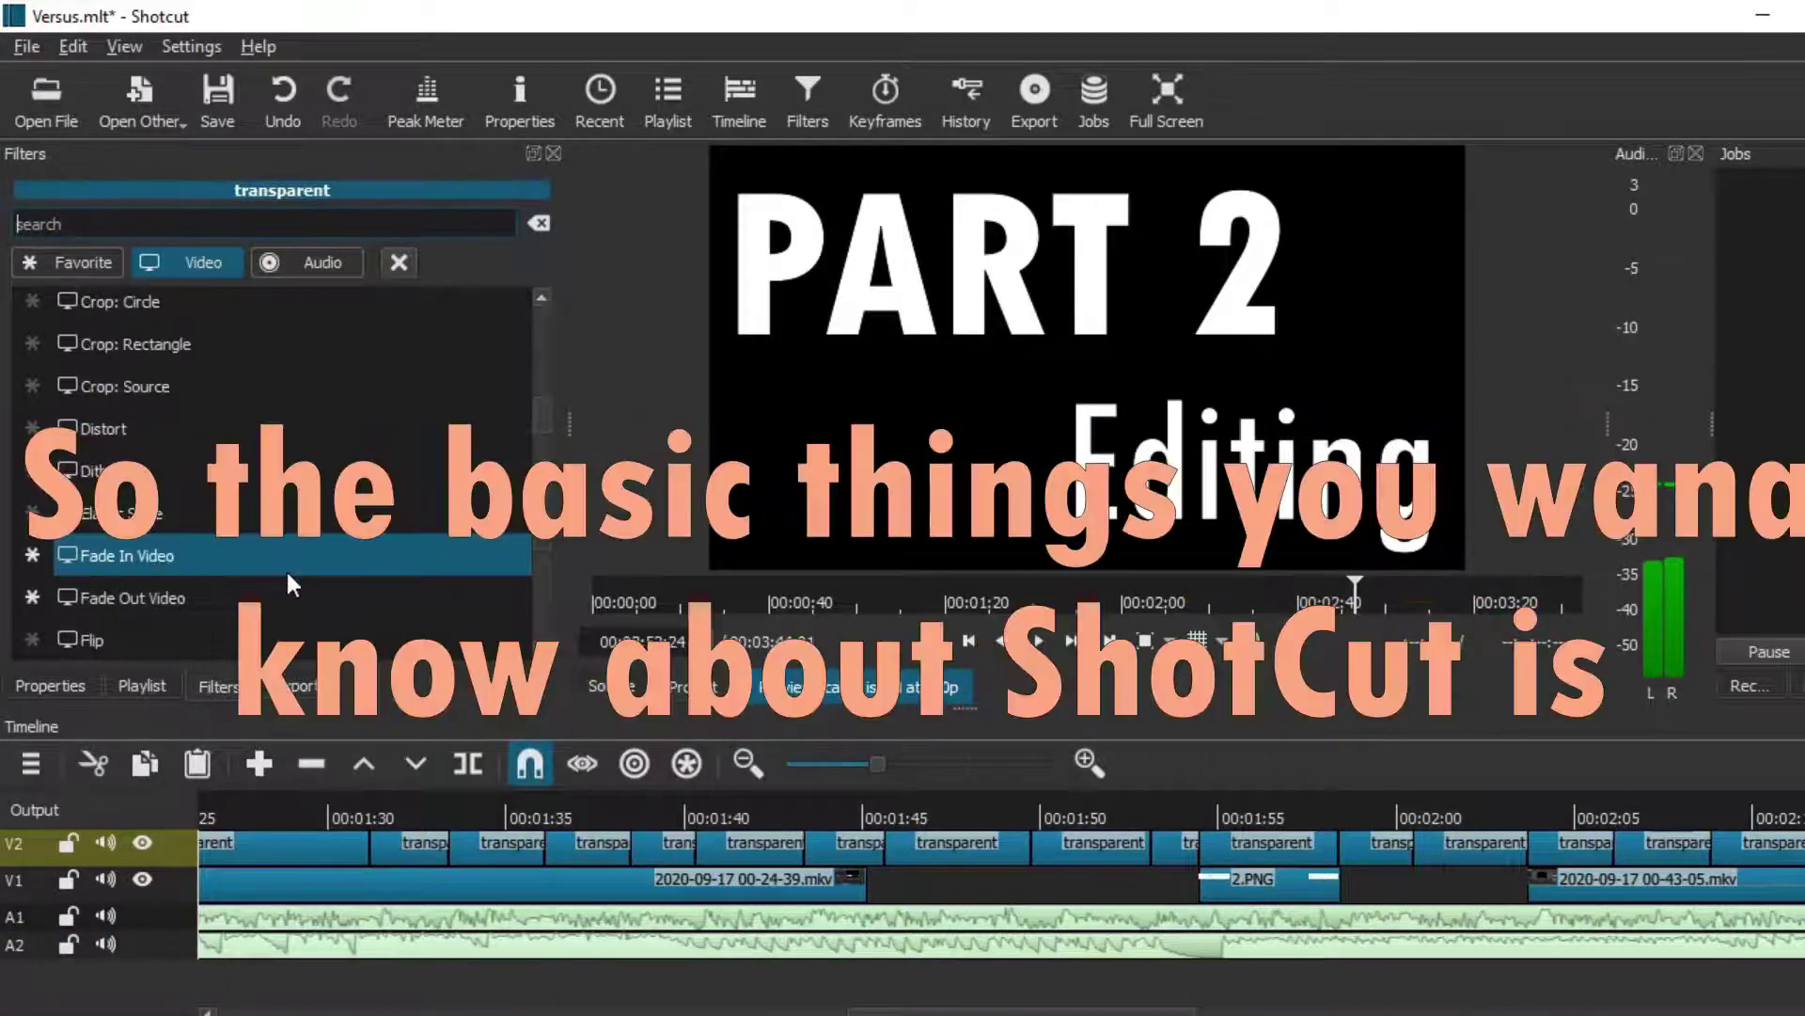
pyautogui.scroll(-11, 286, 562)
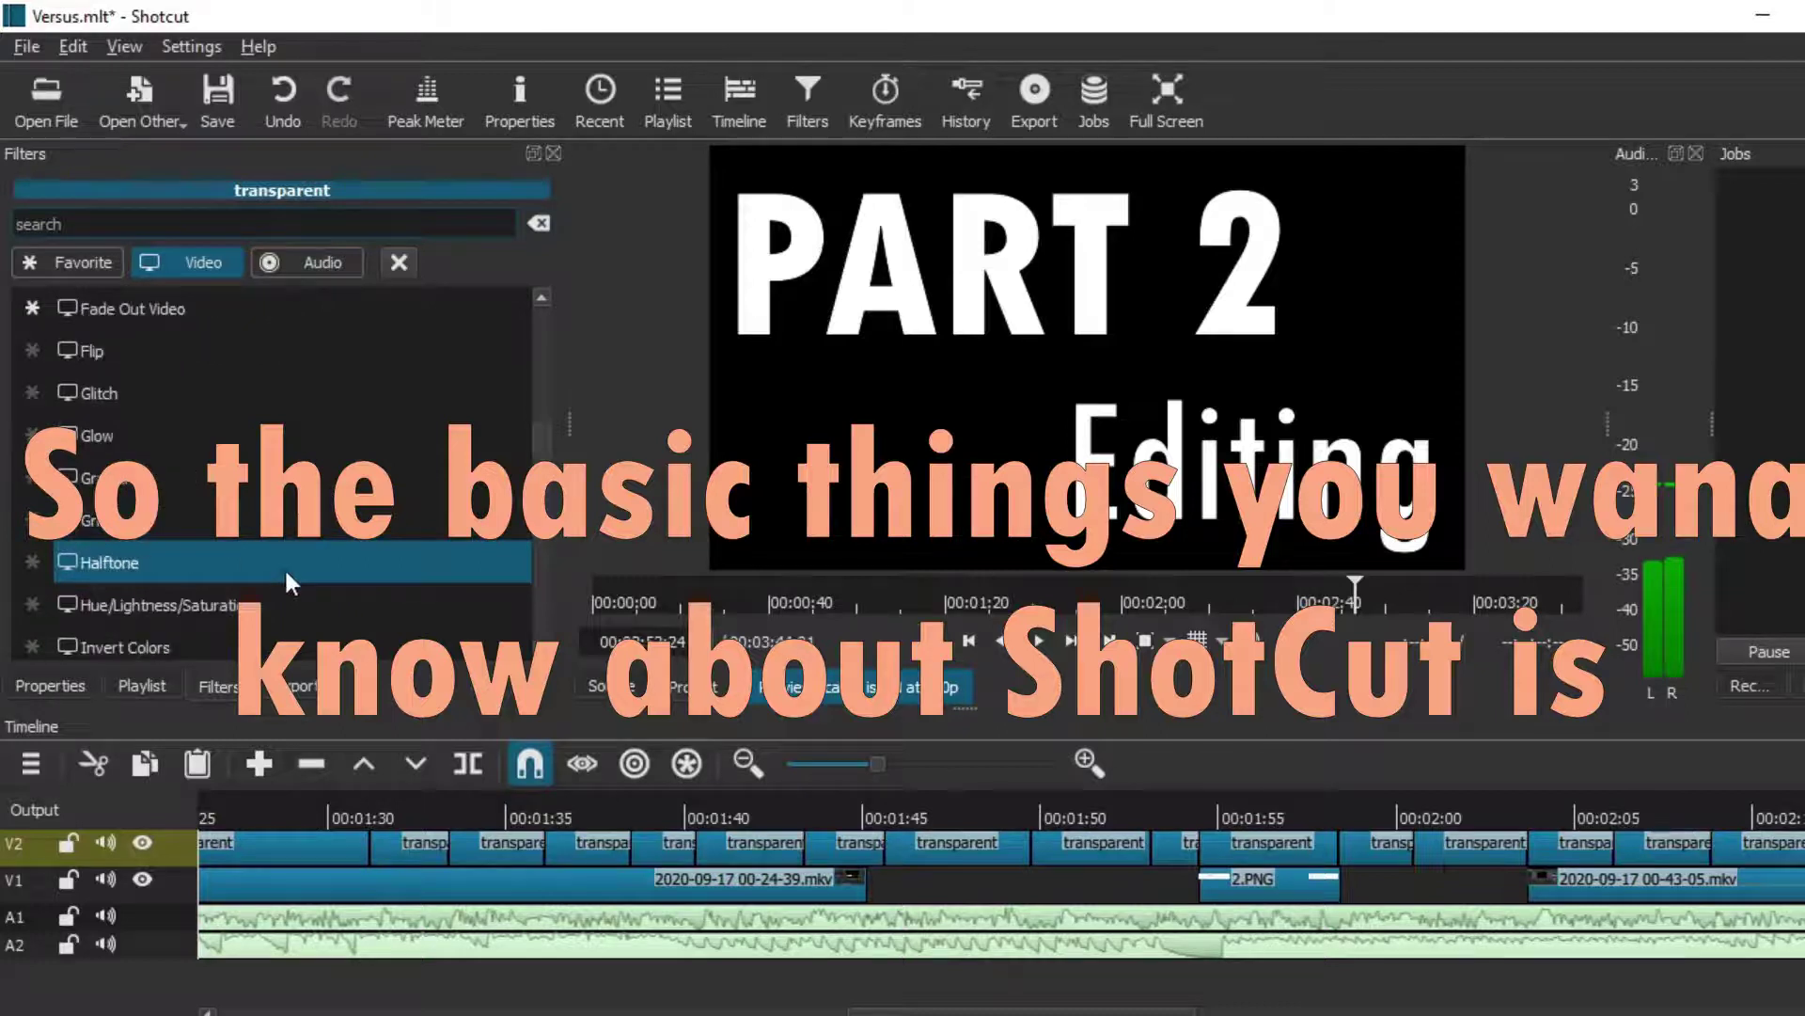
pyautogui.scroll(3, 284, 566)
pyautogui.scroll(5, 198, 423)
pyautogui.scroll(-10, 141, 560)
pyautogui.scroll(-9, 143, 553)
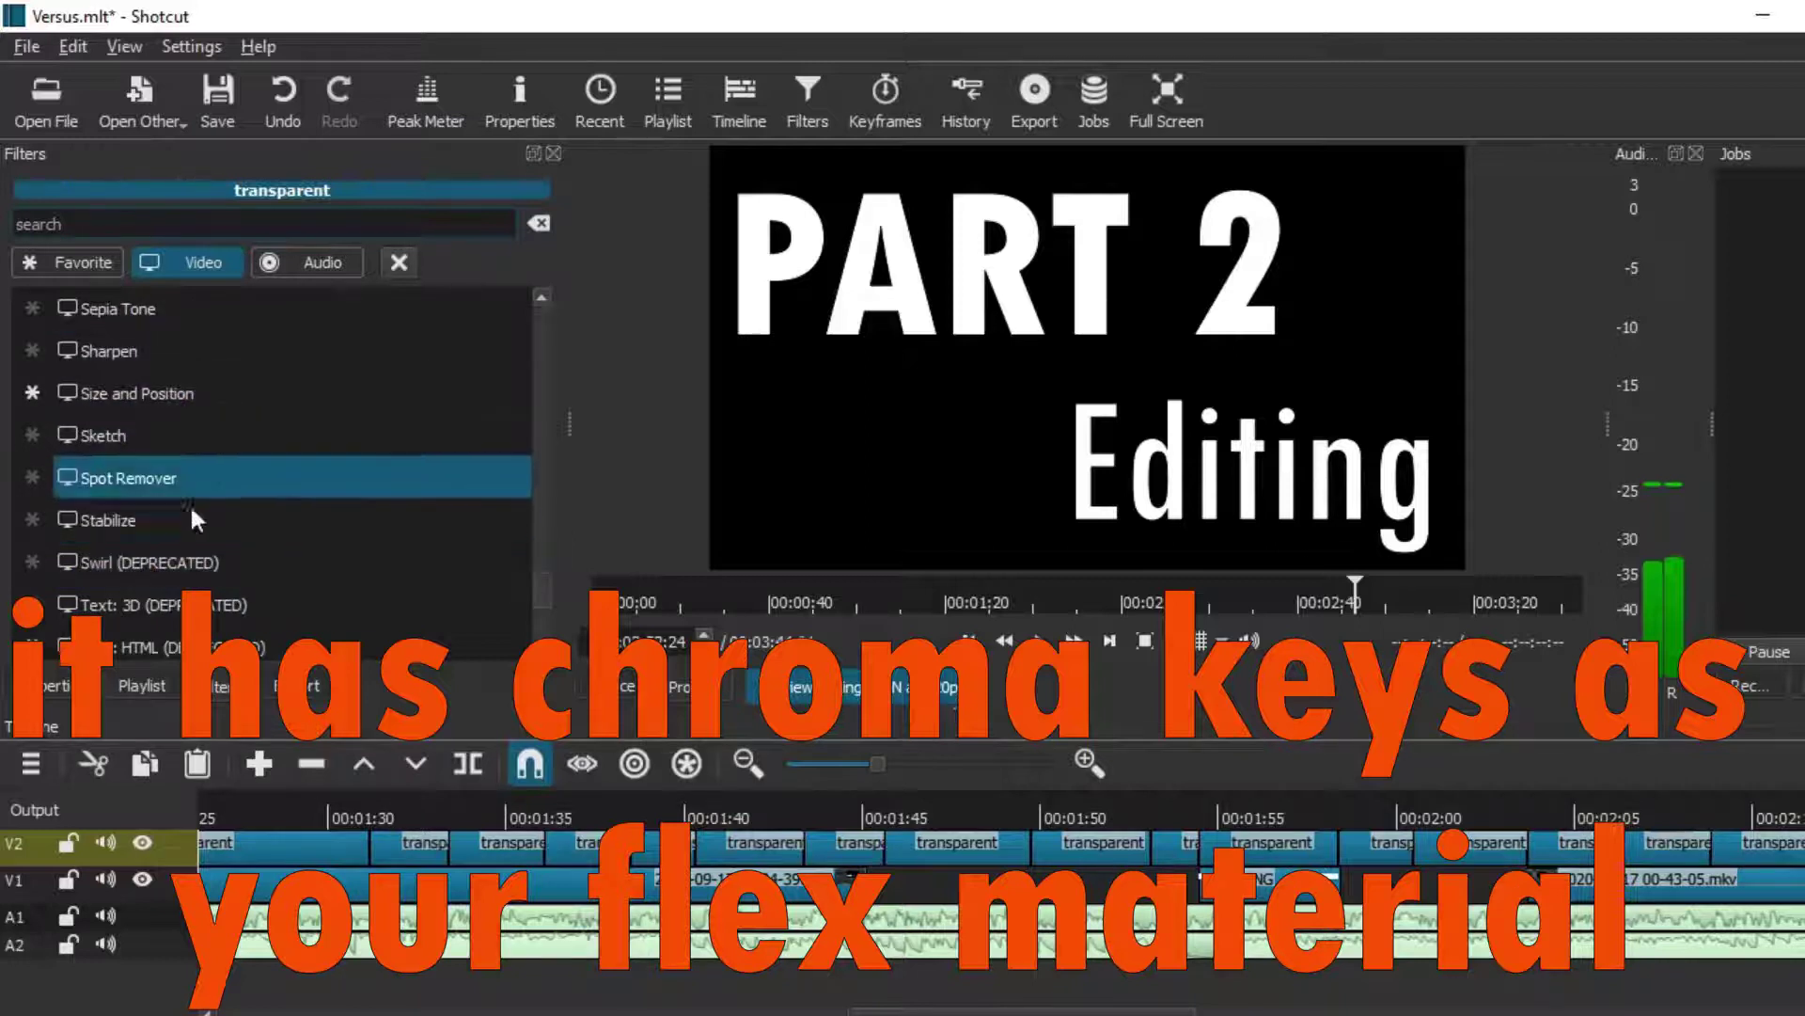
pyautogui.scroll(-3, 193, 517)
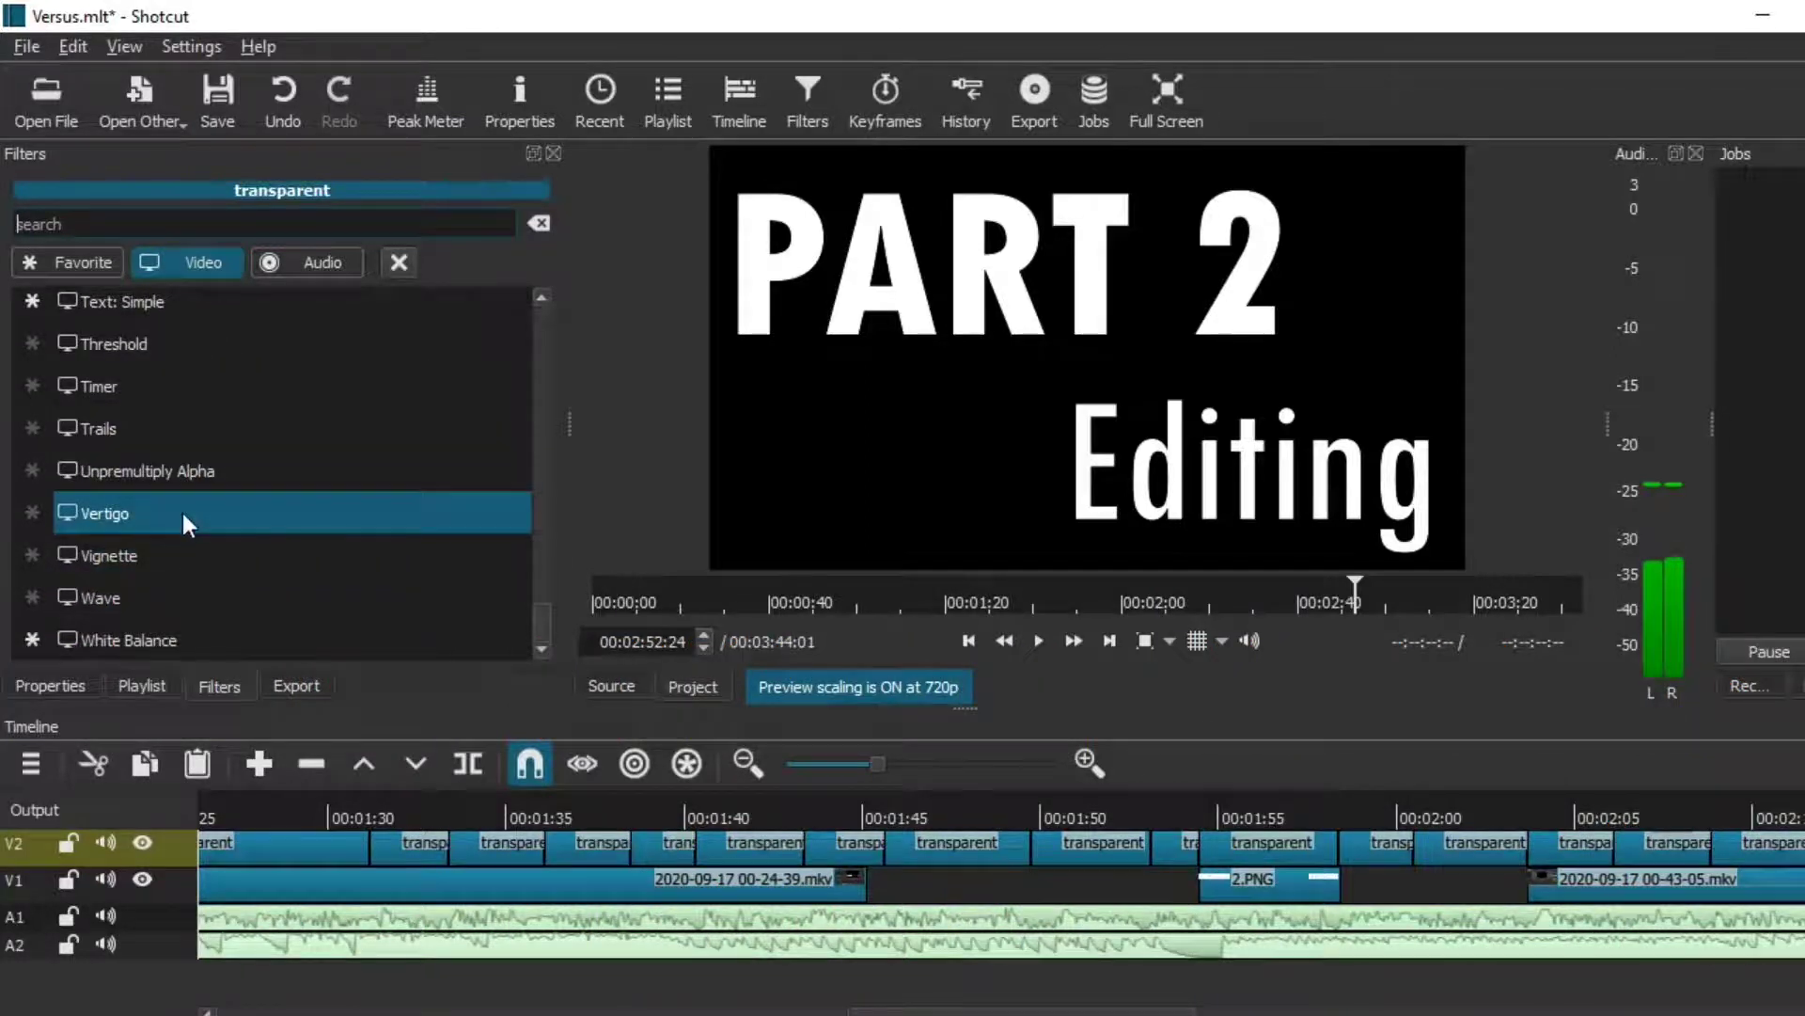
pyautogui.click(302, 259)
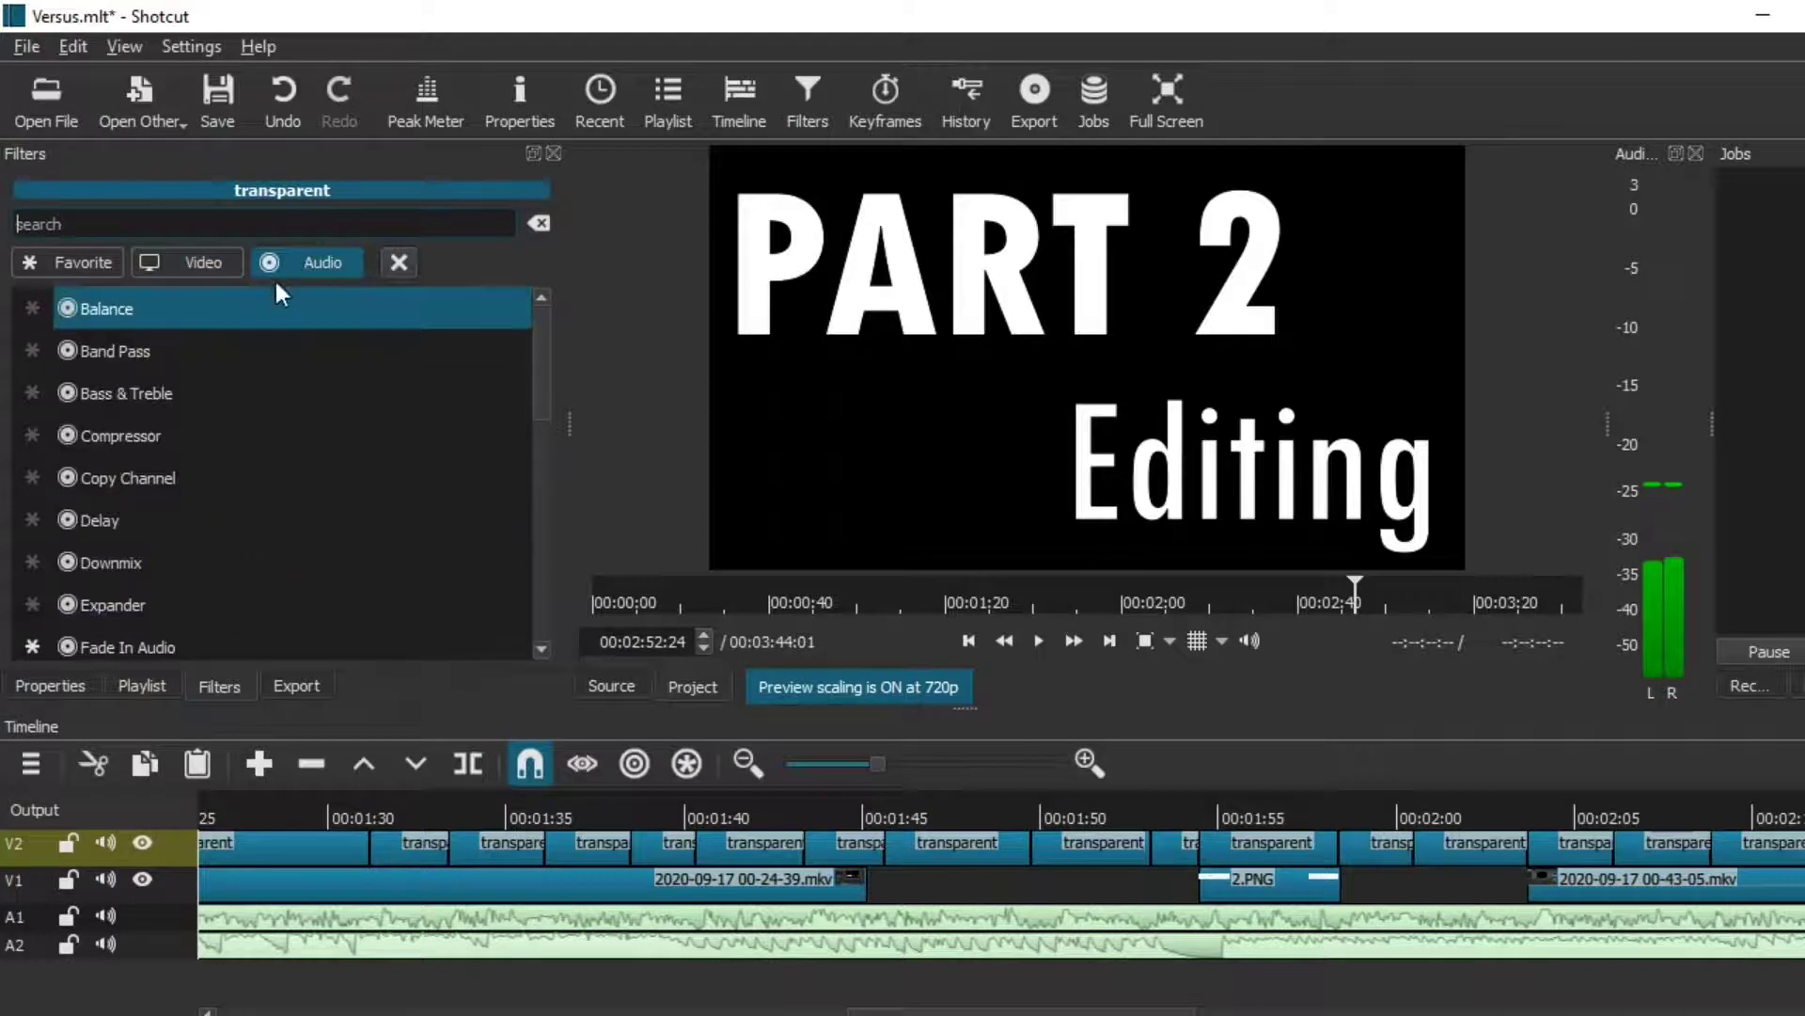
pyautogui.scroll(-3, 286, 414)
pyautogui.scroll(3, 289, 427)
pyautogui.scroll(-5, 307, 404)
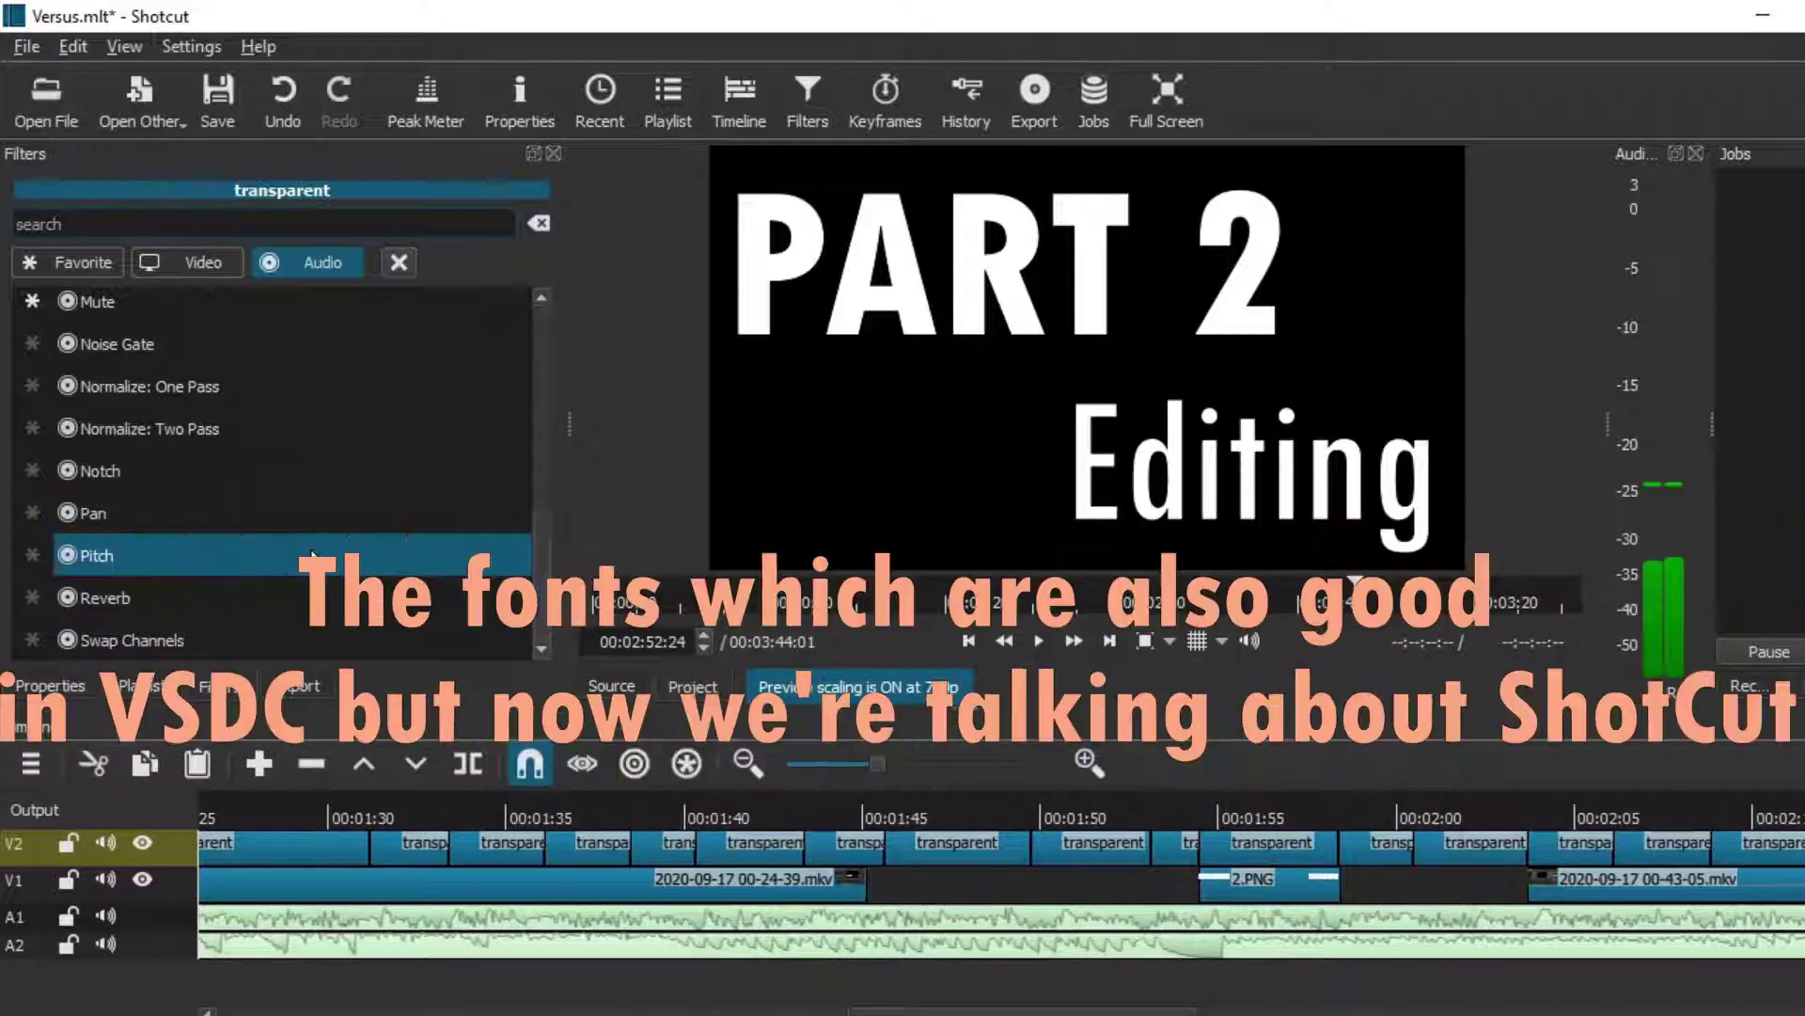
pyautogui.scroll(5, 310, 555)
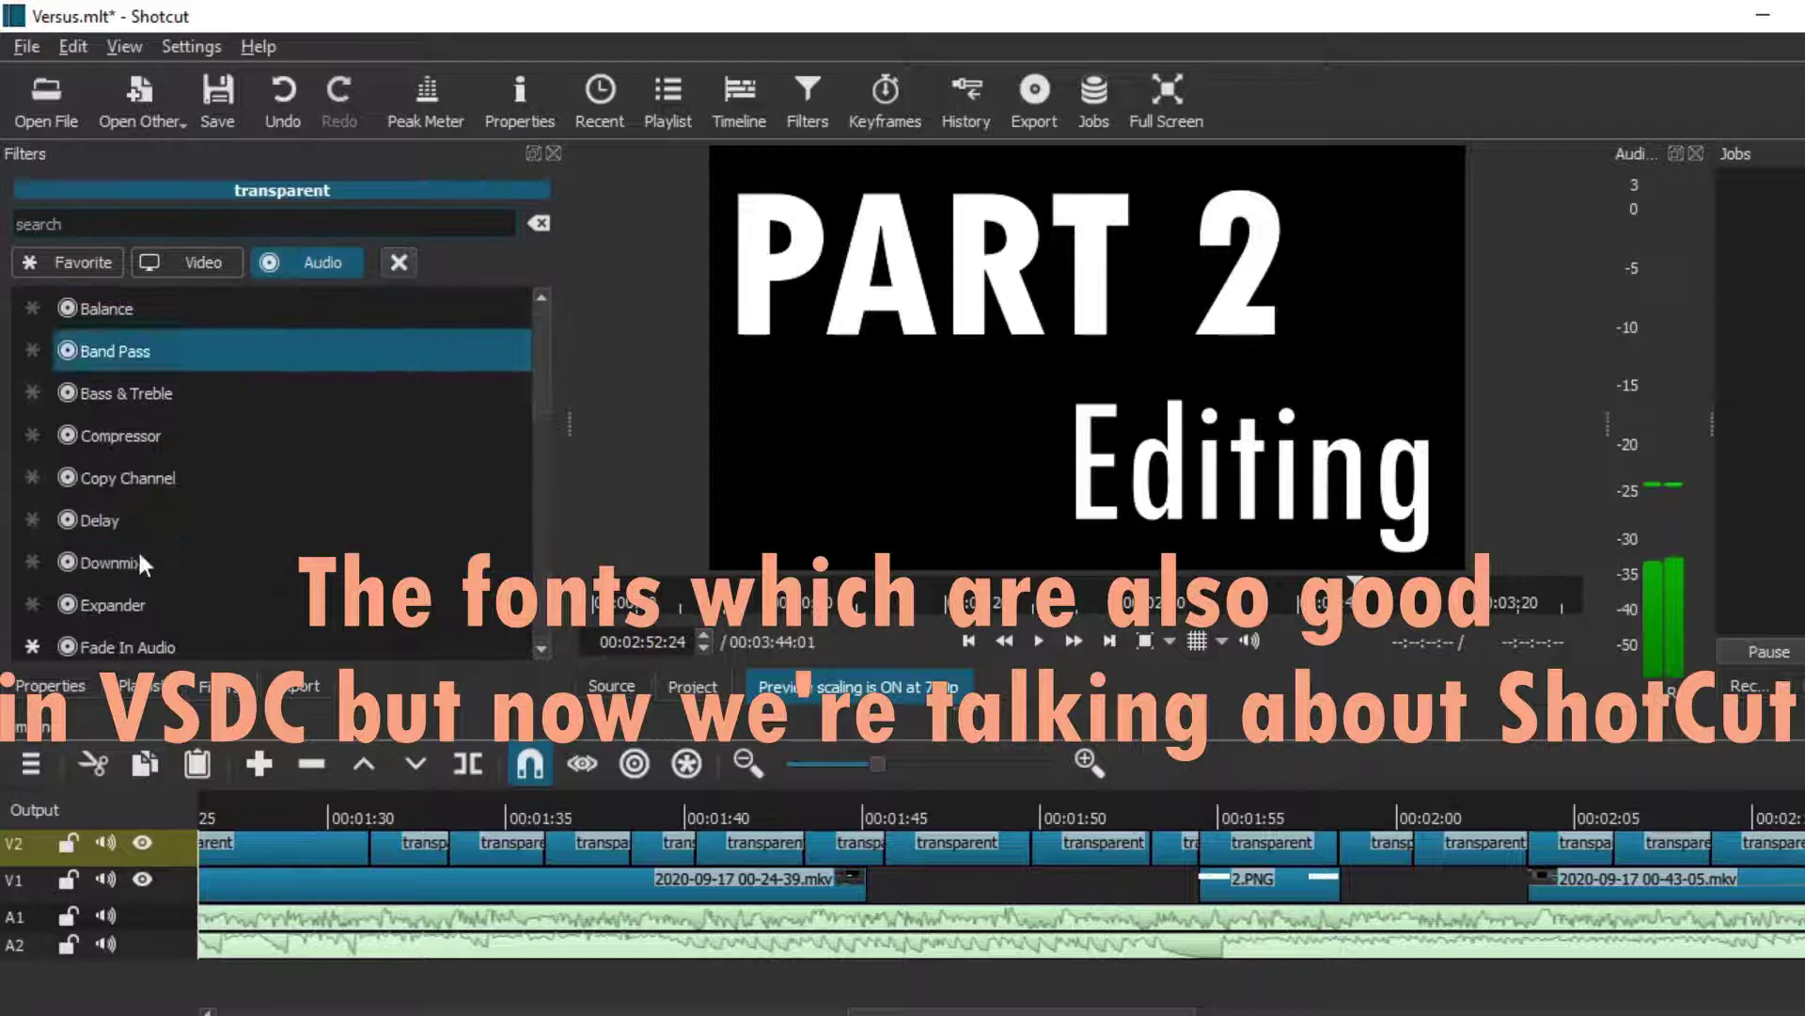
pyautogui.scroll(-5, 282, 433)
pyautogui.scroll(3, 278, 442)
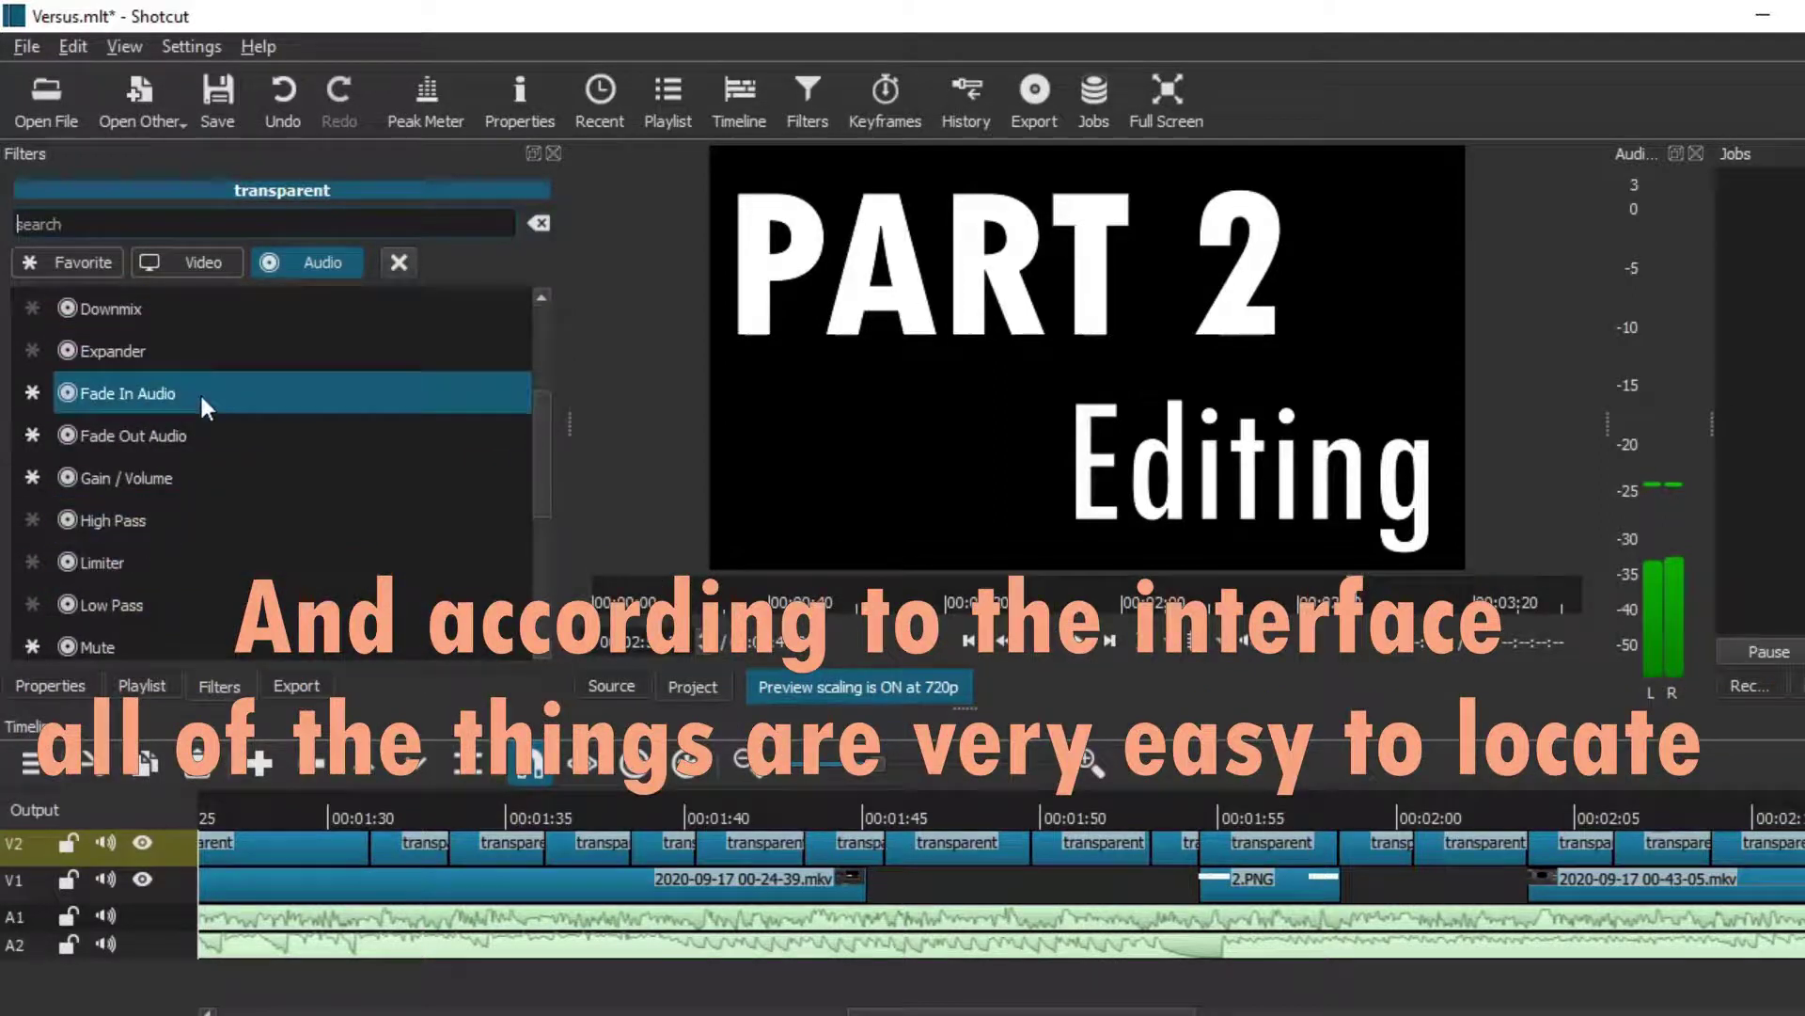
pyautogui.scroll(2, 196, 540)
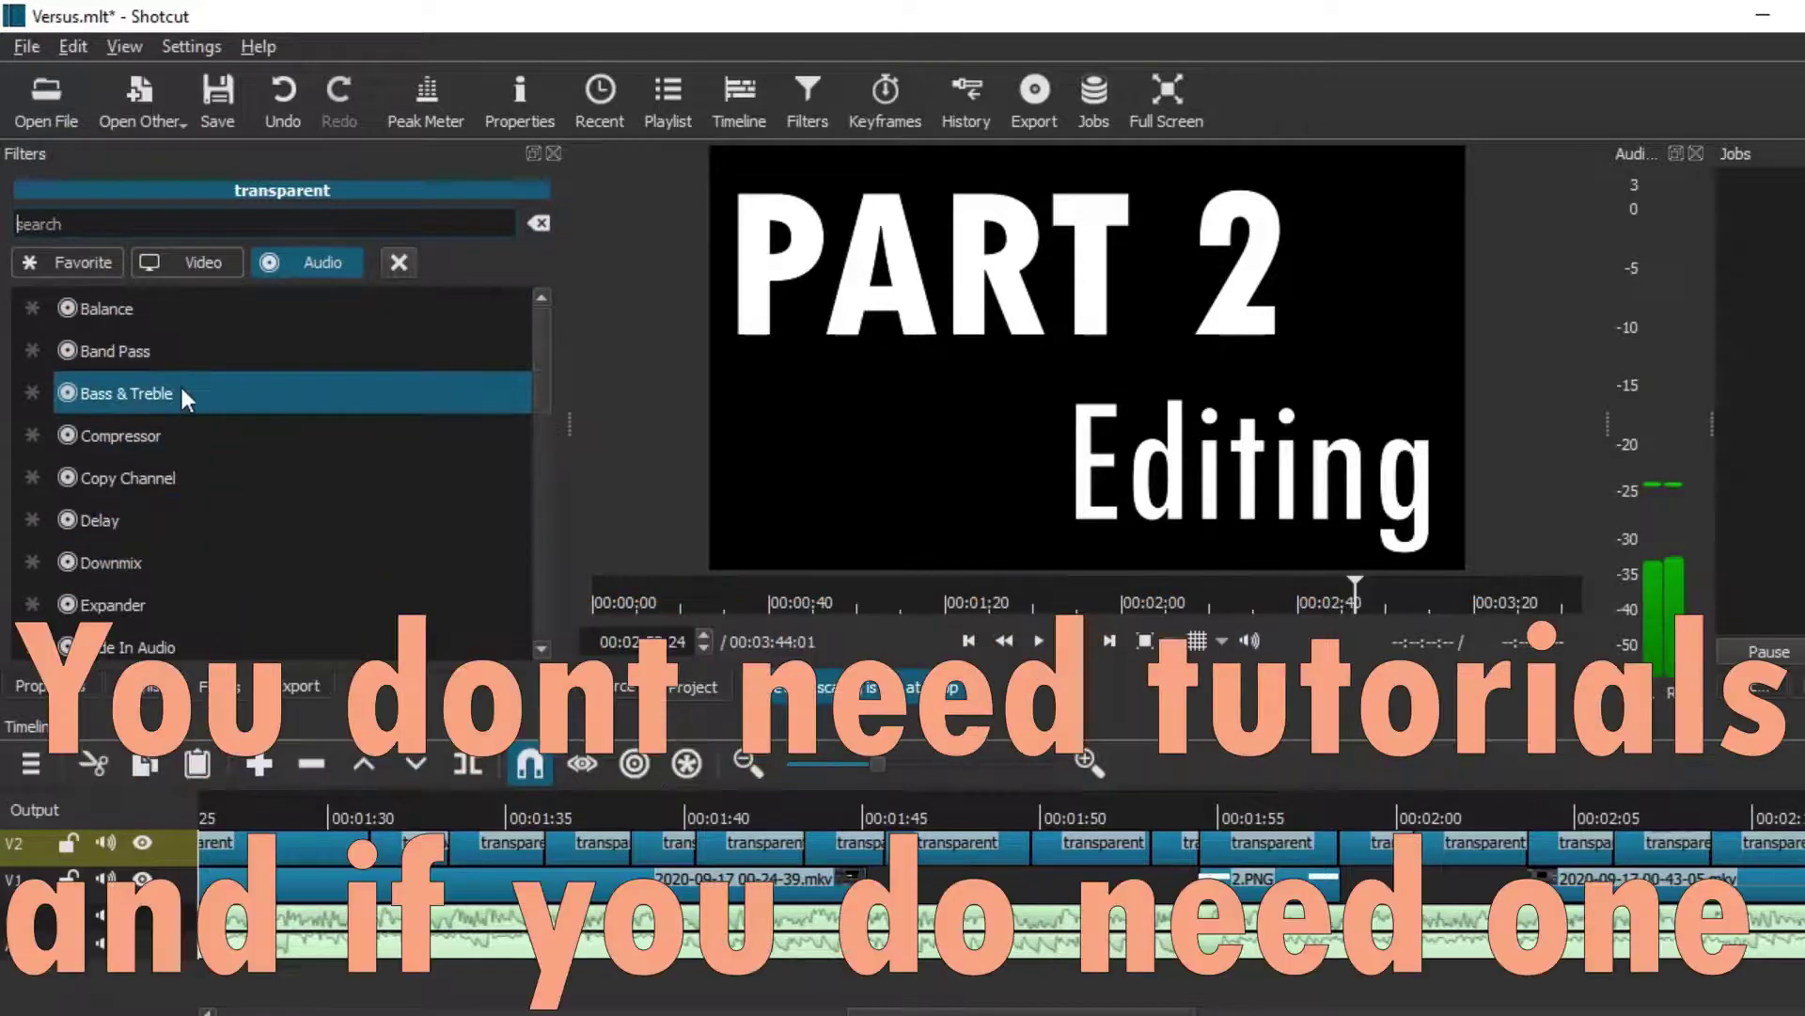
pyautogui.scroll(-2, 174, 393)
pyautogui.scroll(2, 193, 385)
pyautogui.scroll(-5, 229, 414)
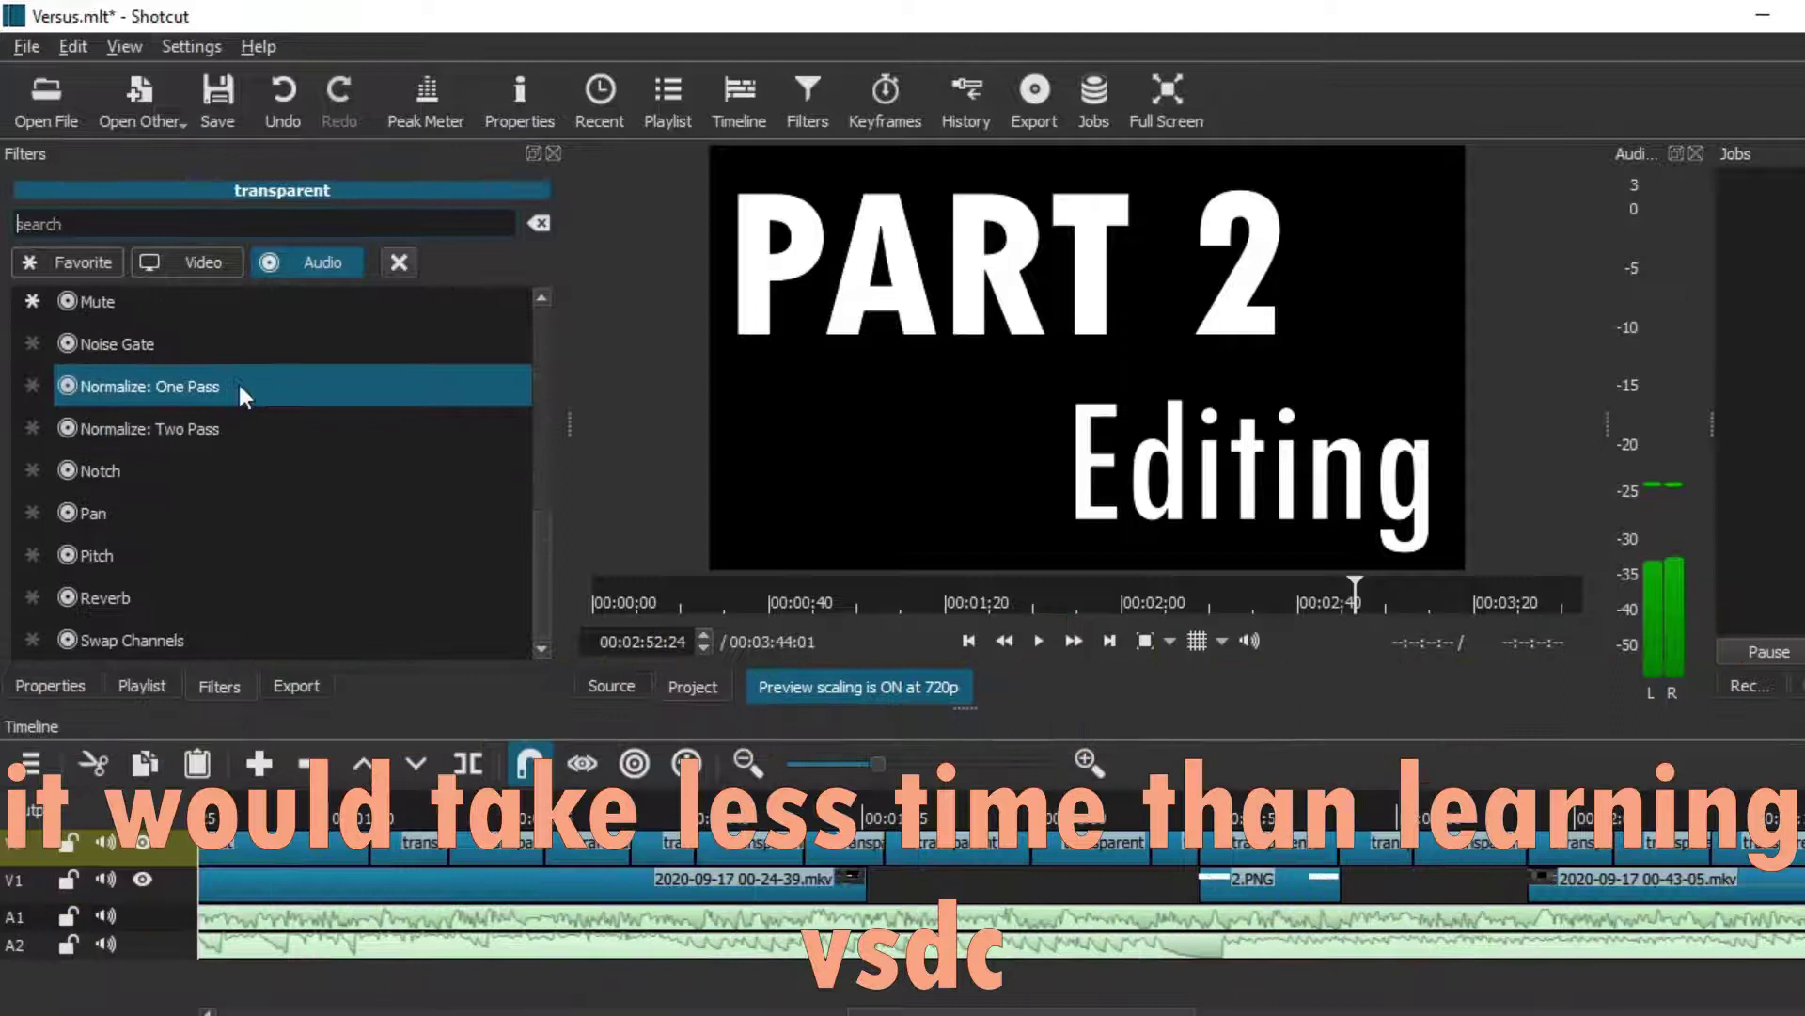
pyautogui.scroll(5, 376, 423)
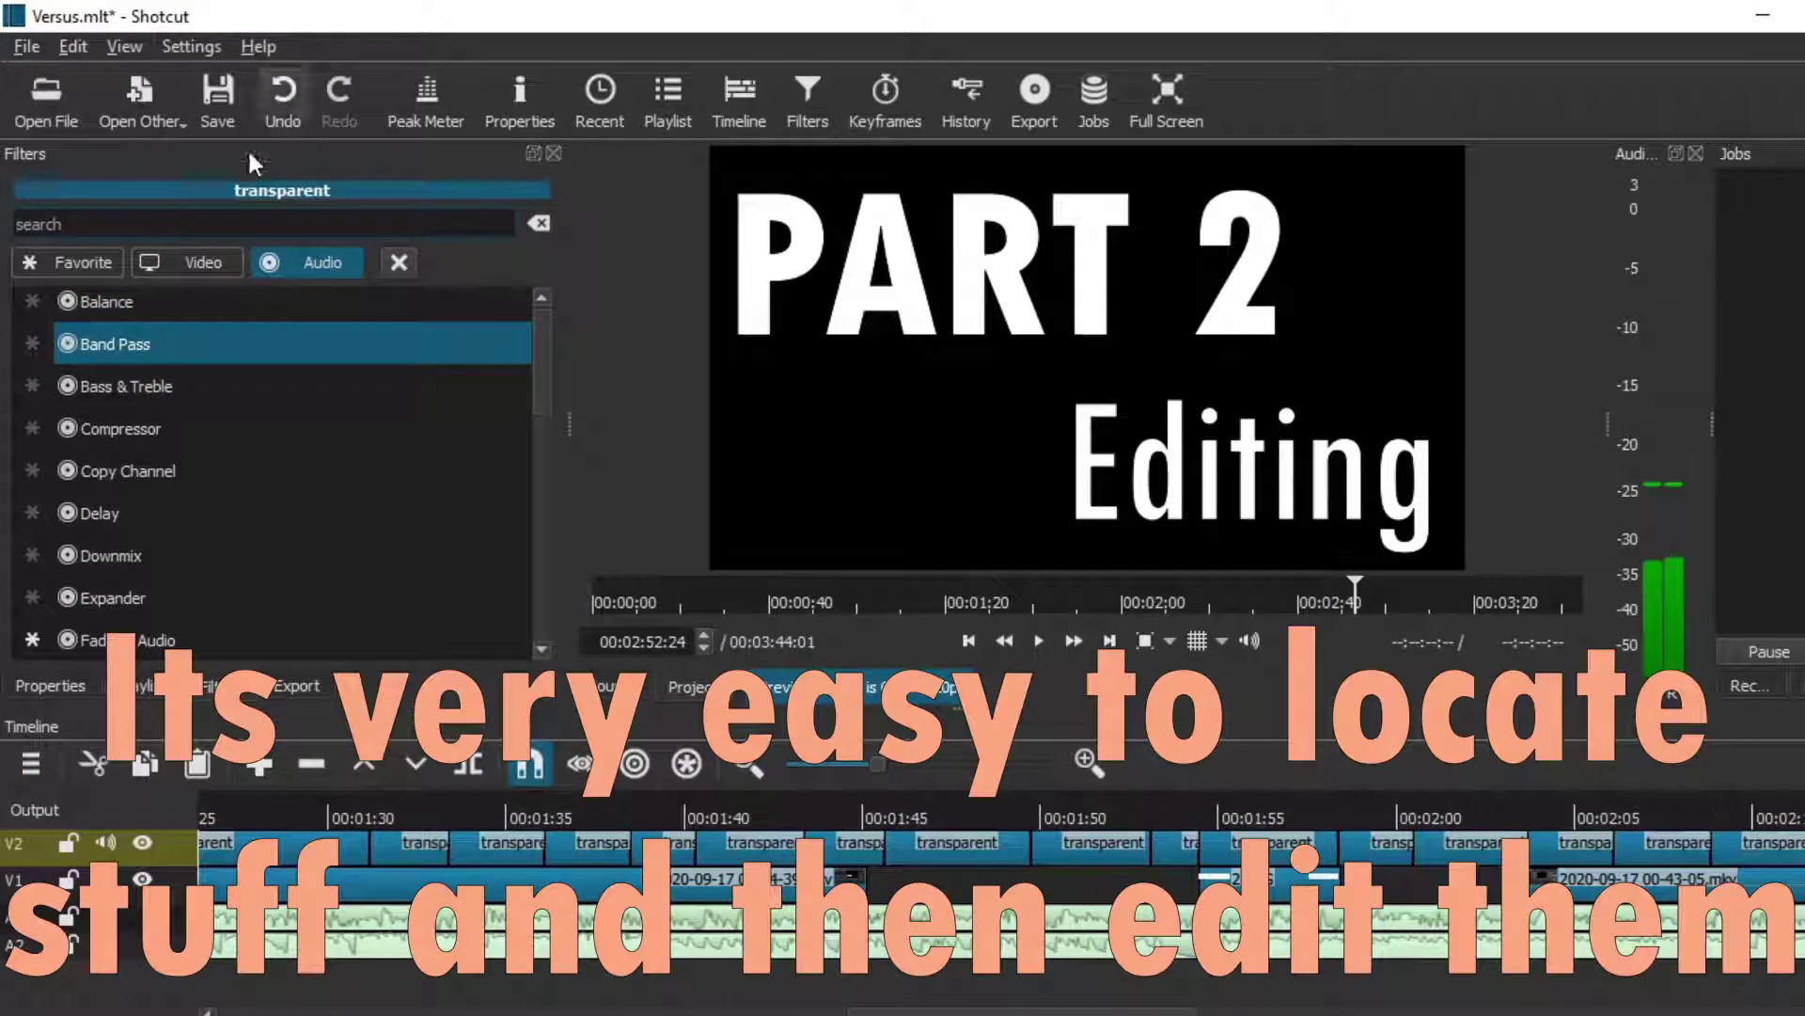
pyautogui.click(166, 267)
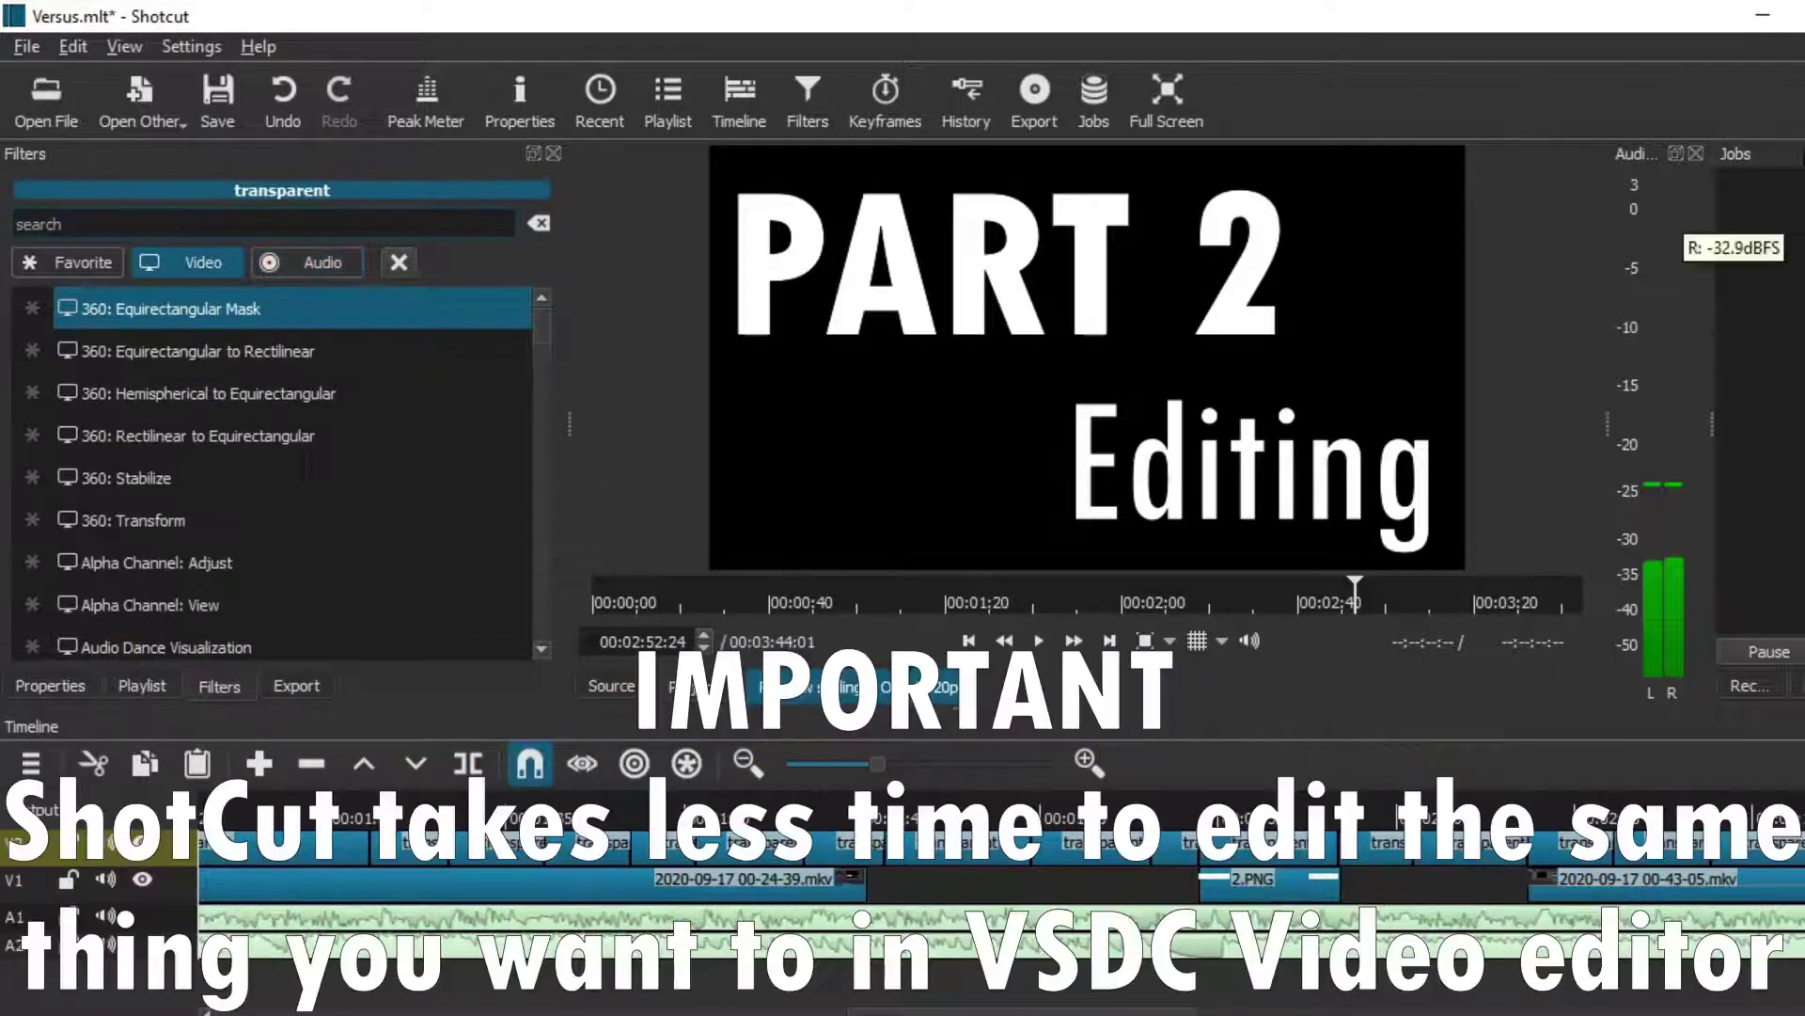
pyautogui.click(886, 99)
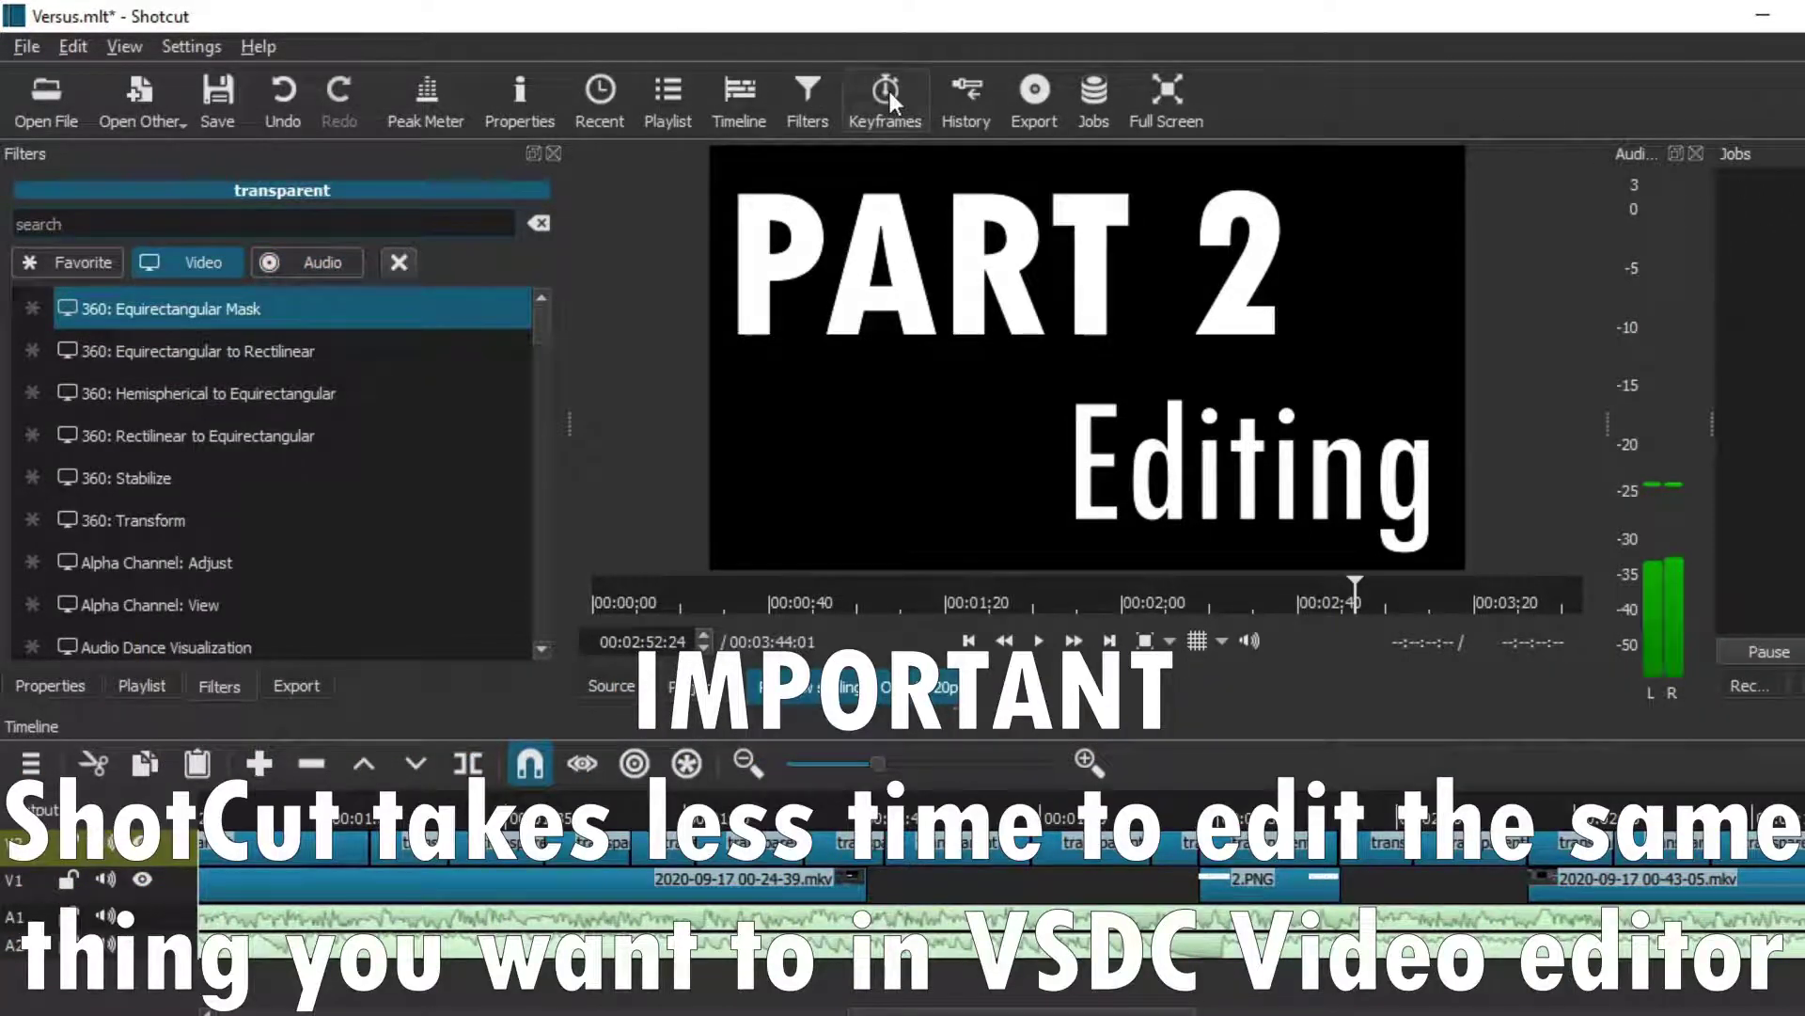
pyautogui.press('pagedown')
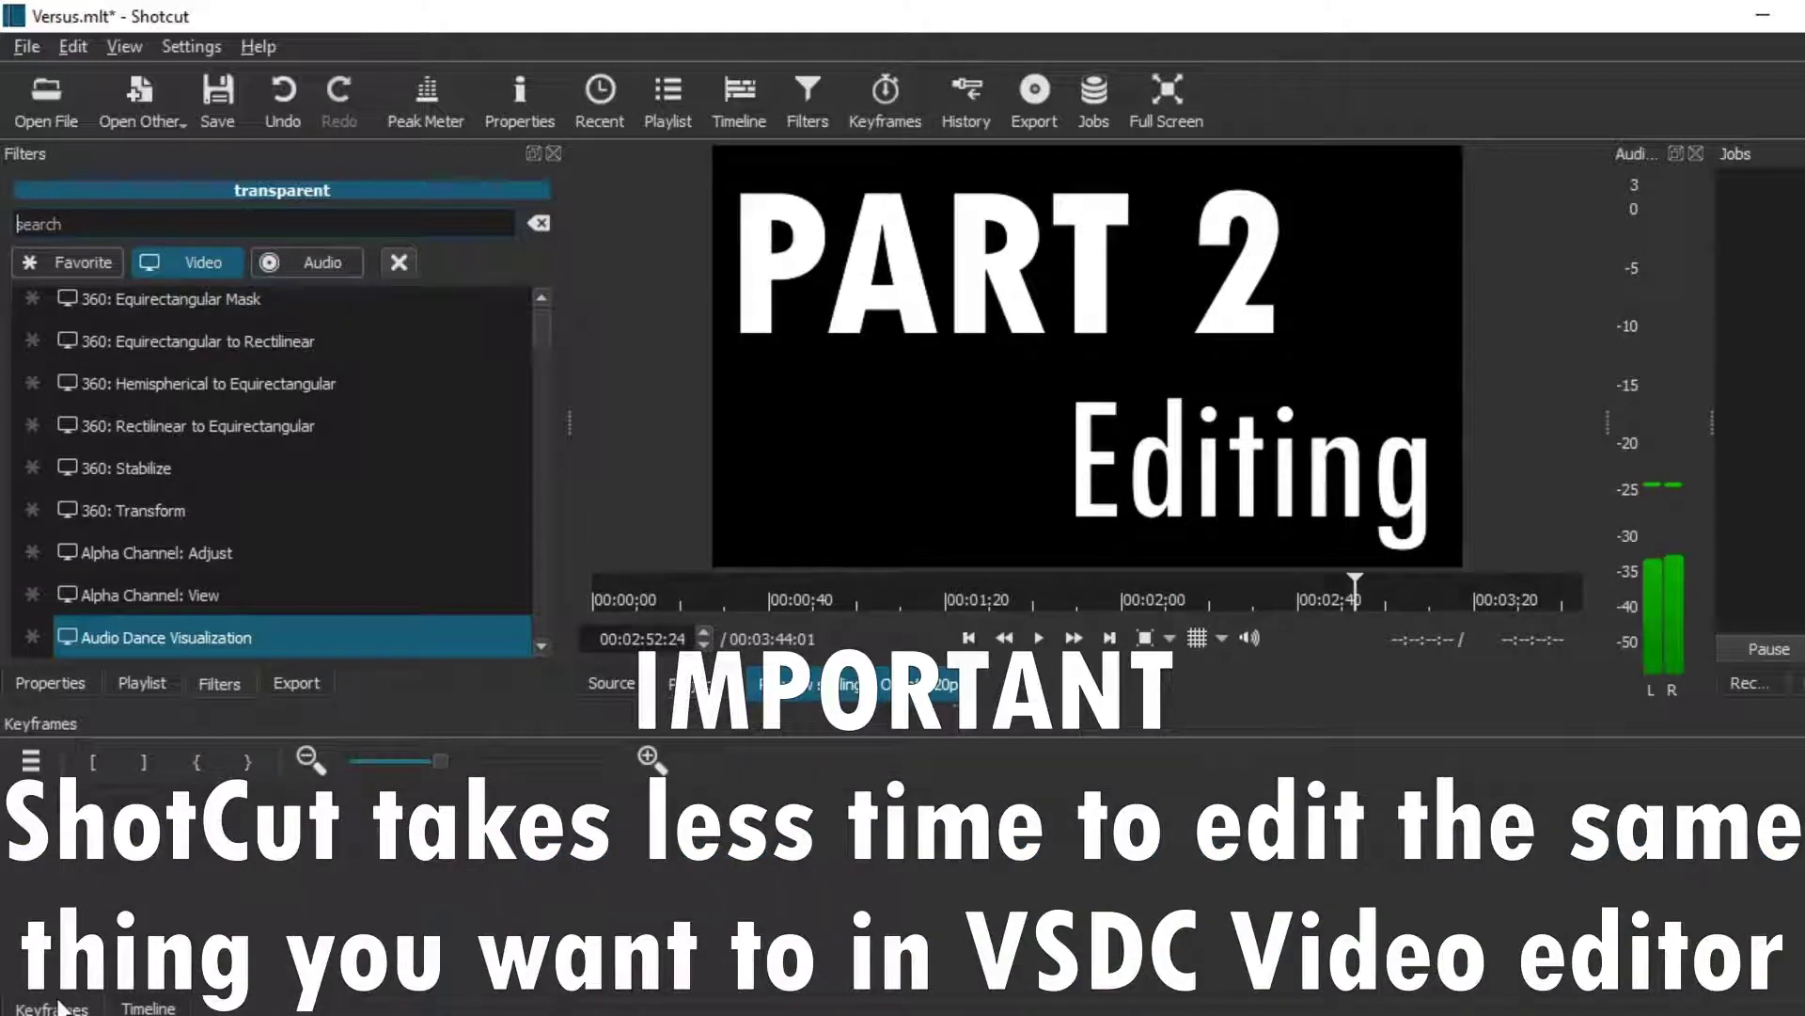
pyautogui.click(135, 1007)
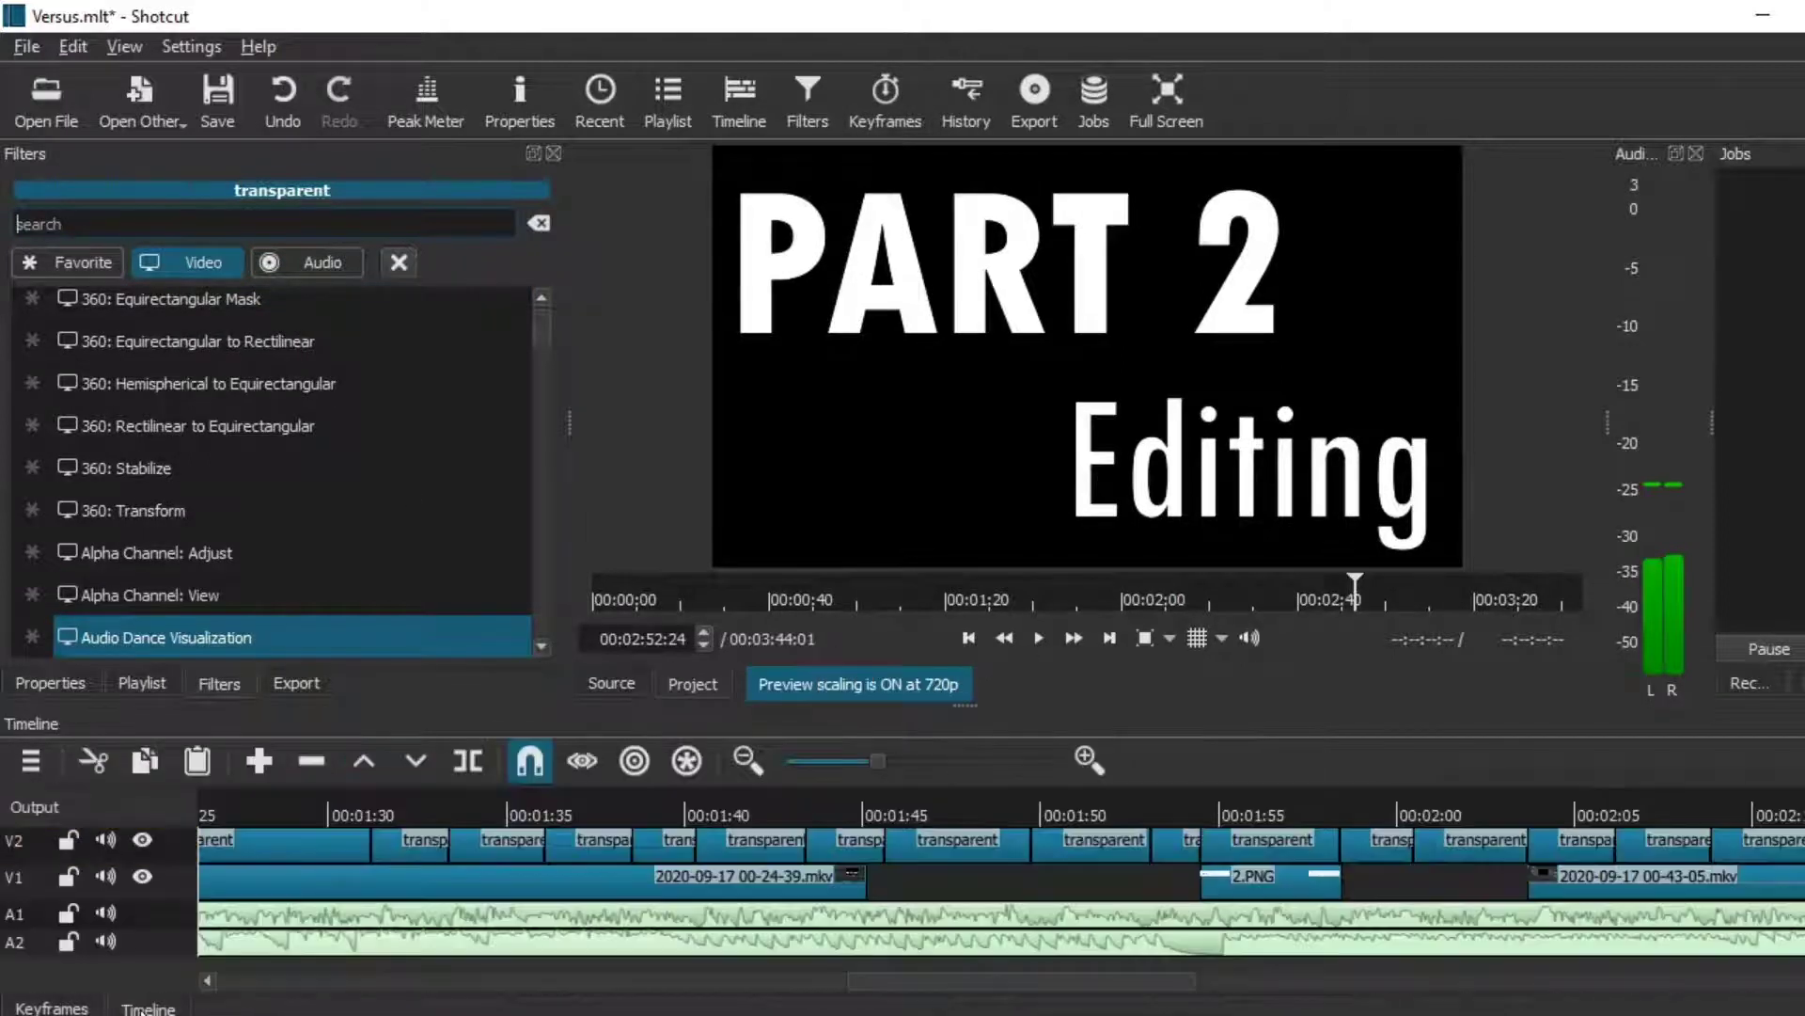
pyautogui.click(51, 1007)
pyautogui.click(148, 1008)
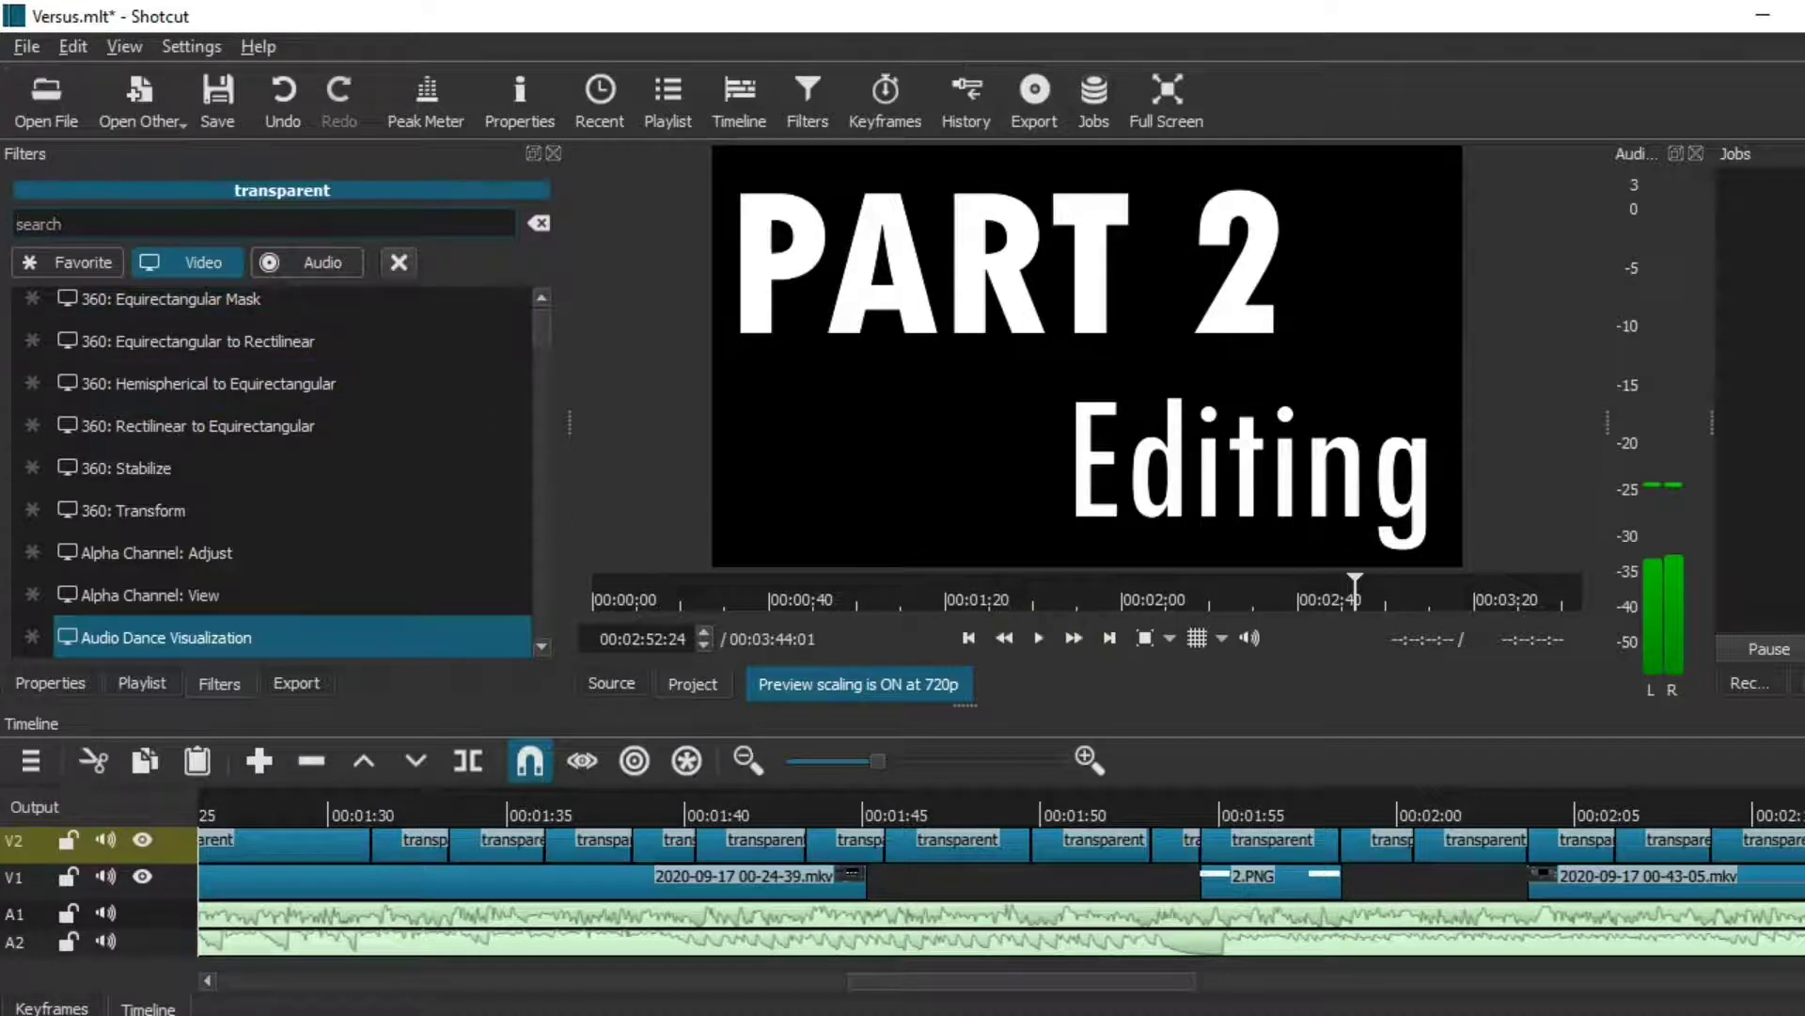
pyautogui.click(93, 1012)
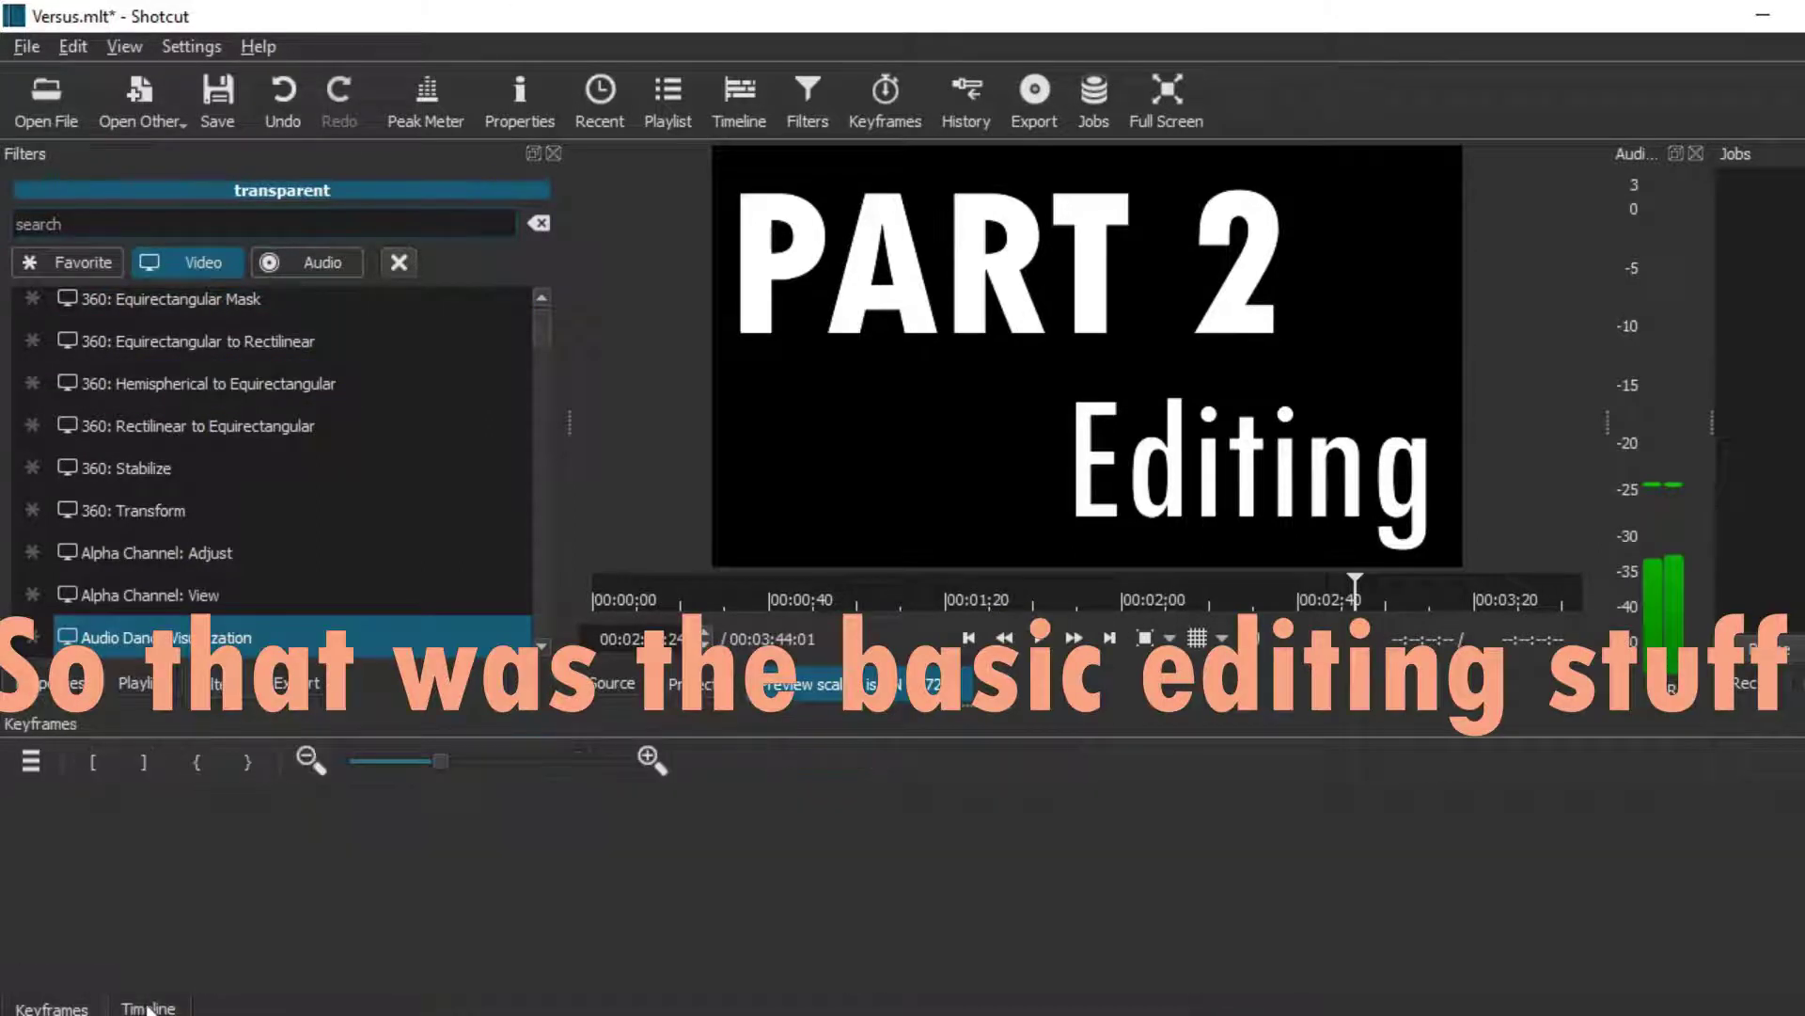
pyautogui.click(148, 1006)
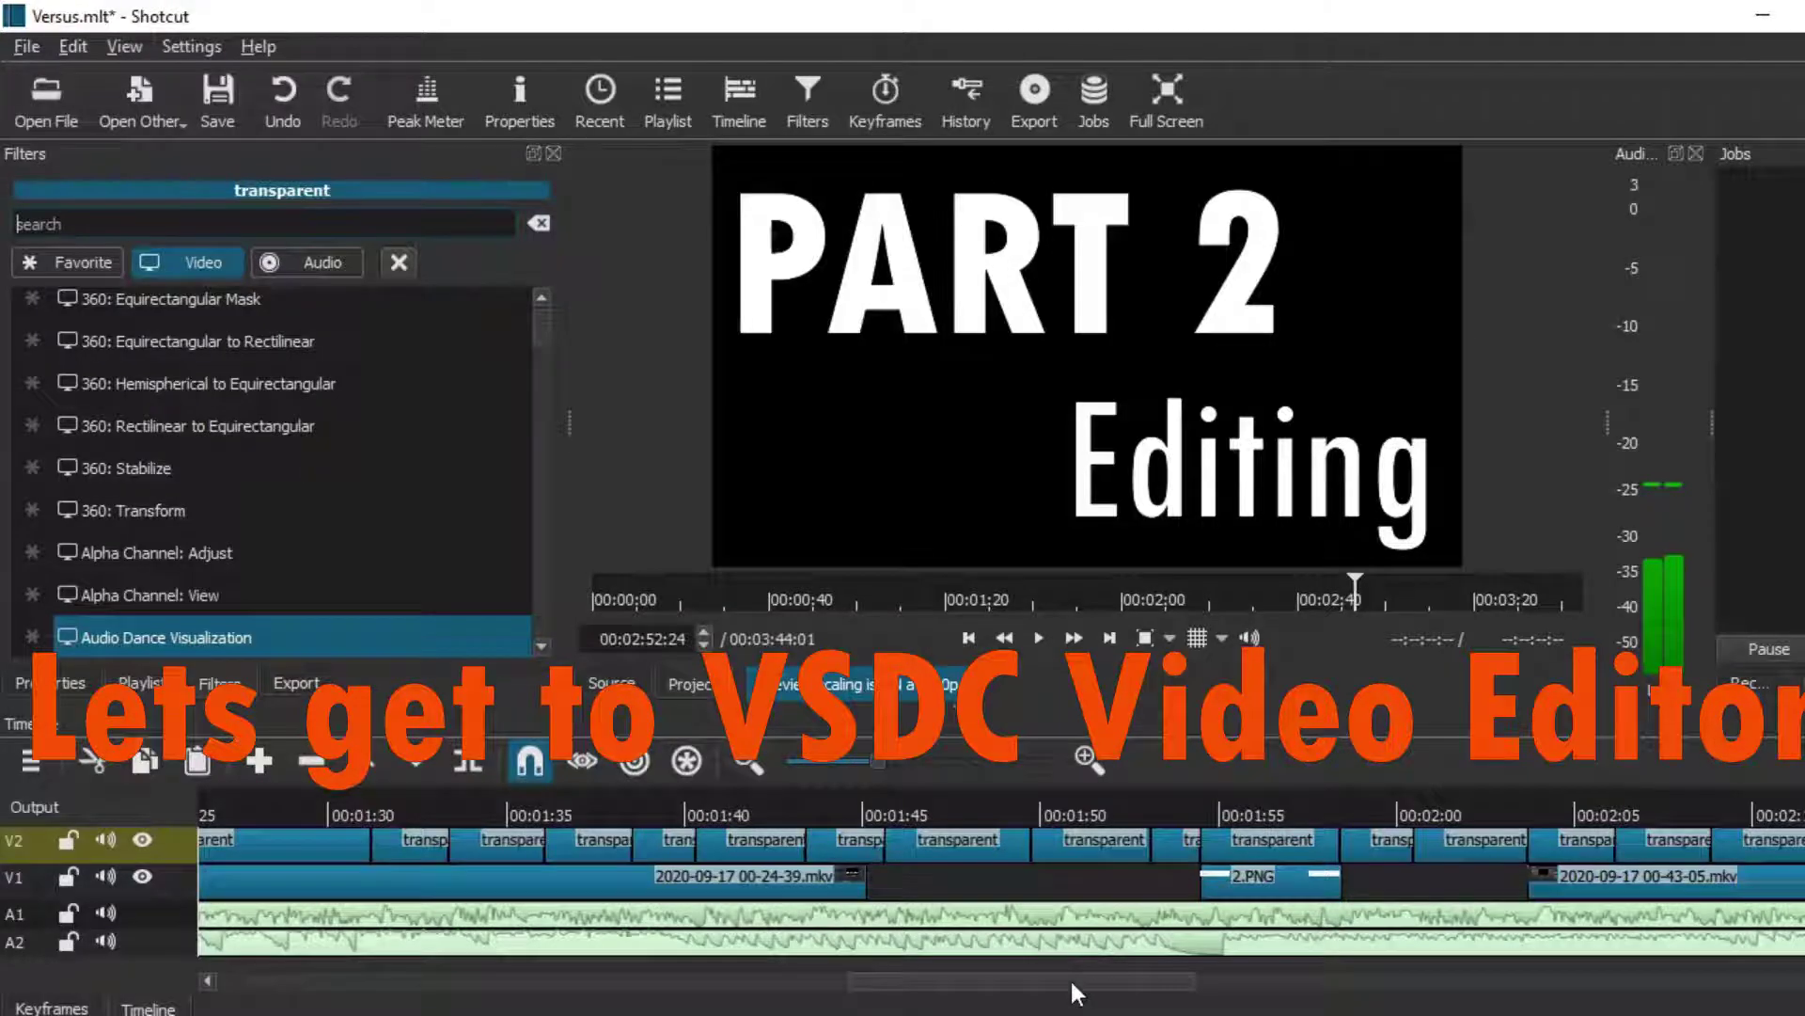
pyautogui.press('Up')
pyautogui.press('Up')
pyautogui.press('Up')
pyautogui.press('Up')
pyautogui.press('Up')
pyautogui.press('Up')
pyautogui.press('Up')
pyautogui.press('Up')
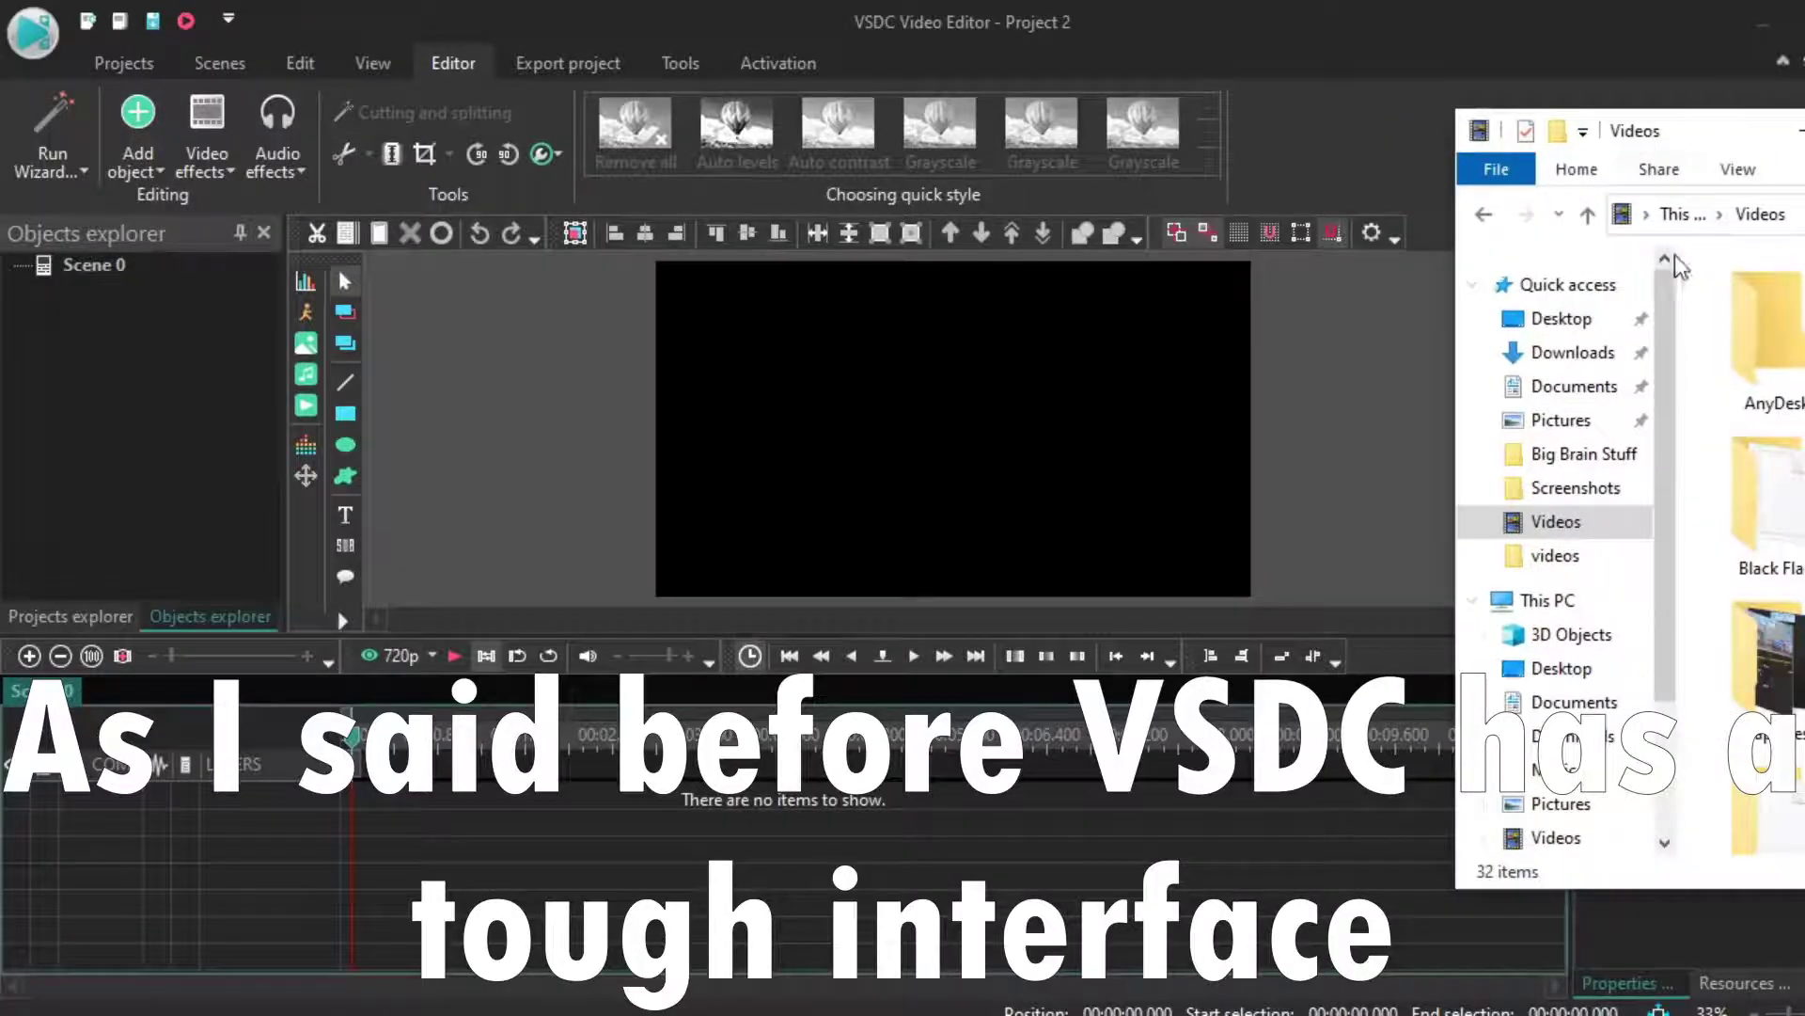
# Step: From the Desktop's PROJECT folder, add a download image to the timeline and shorten download (1)_1
pyautogui.click(1561, 318)
pyautogui.scroll(-3, 1772, 418)
pyautogui.doubleClick(1770, 649)
pyautogui.moveTo(1726, 320); pyautogui.dragTo(457, 844)
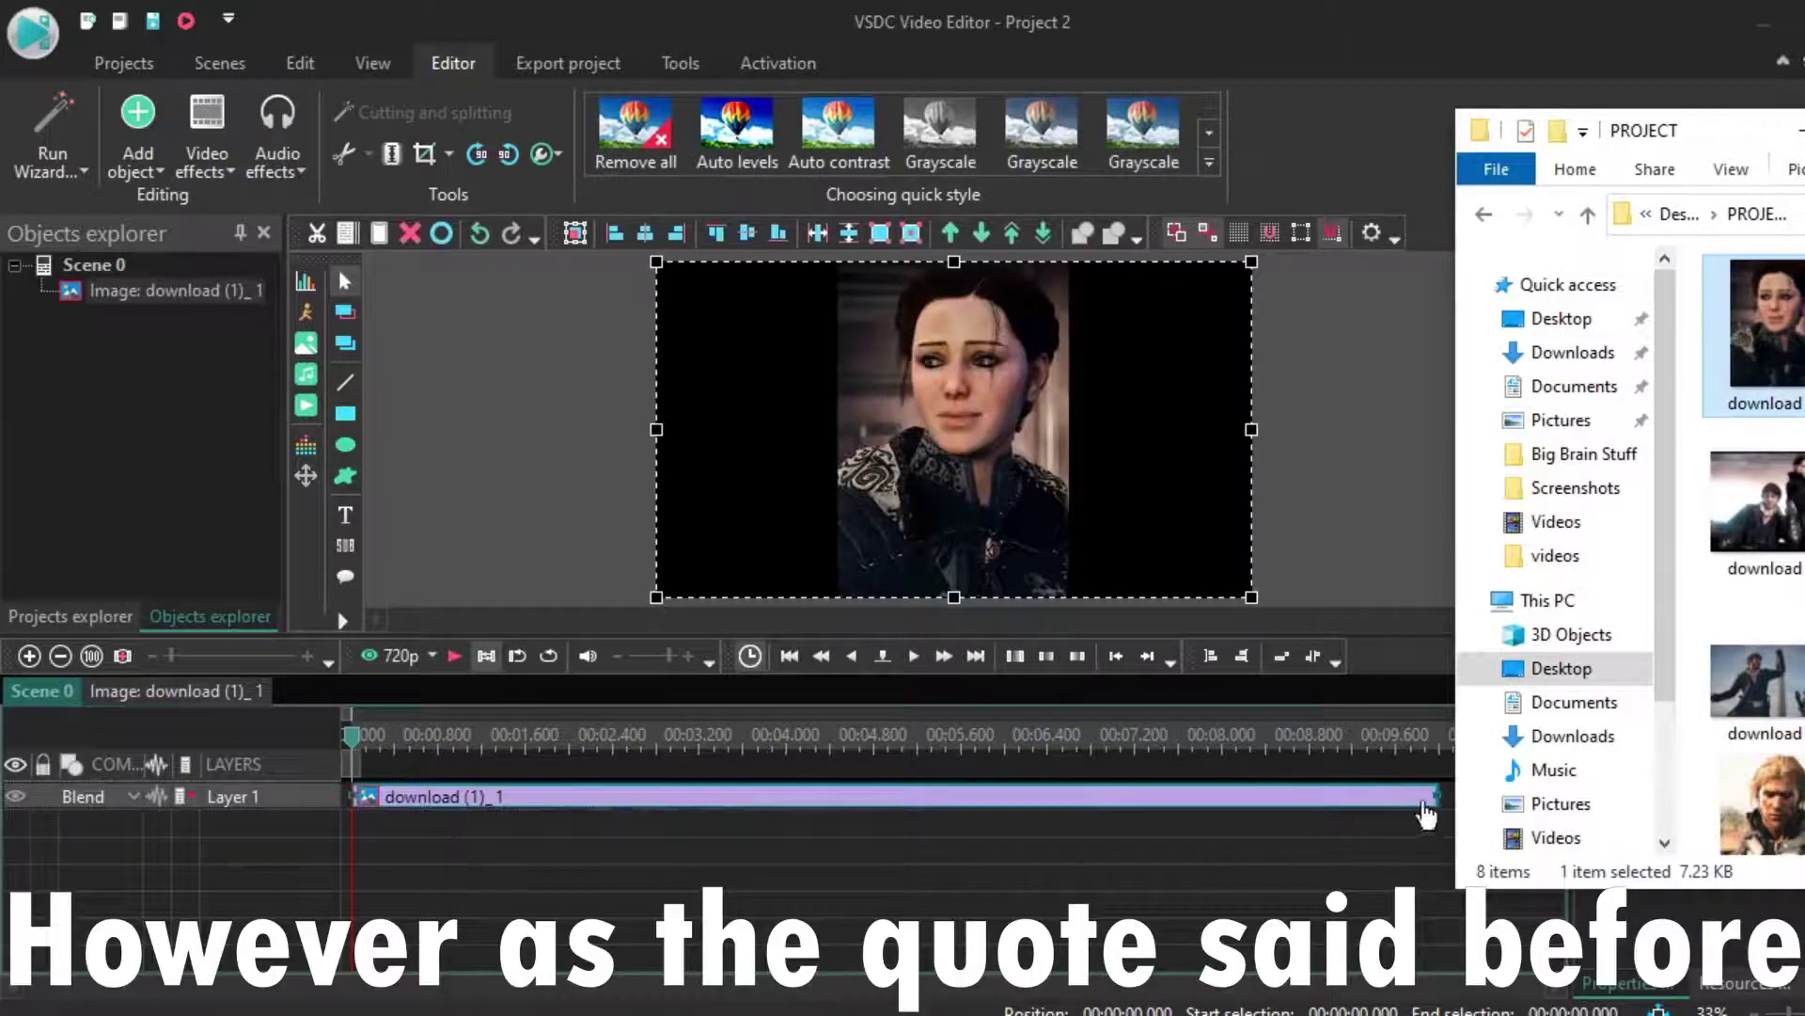
pyautogui.moveTo(1436, 797); pyautogui.dragTo(1563, 797)
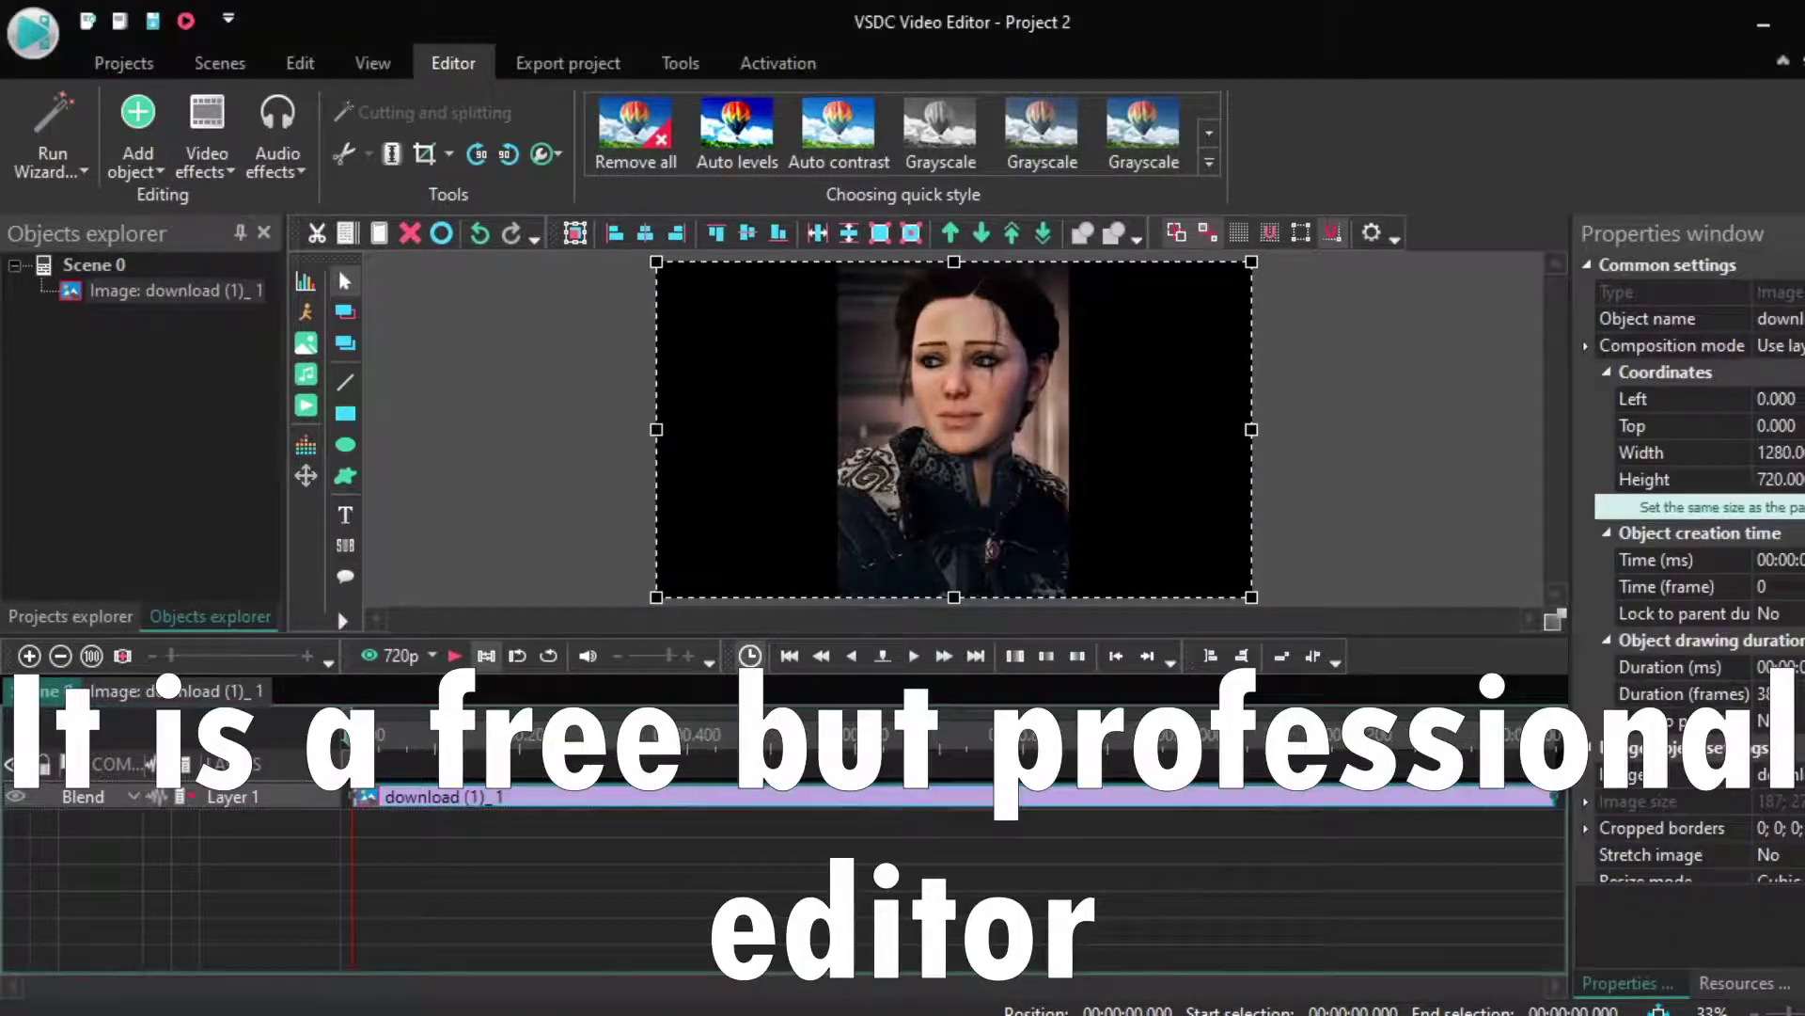
# Step: Drop download (4) onto a new layer, then shorten both the download (4)_2 and Layer 1 clips
pyautogui.hotkey('alt', 'Tab')
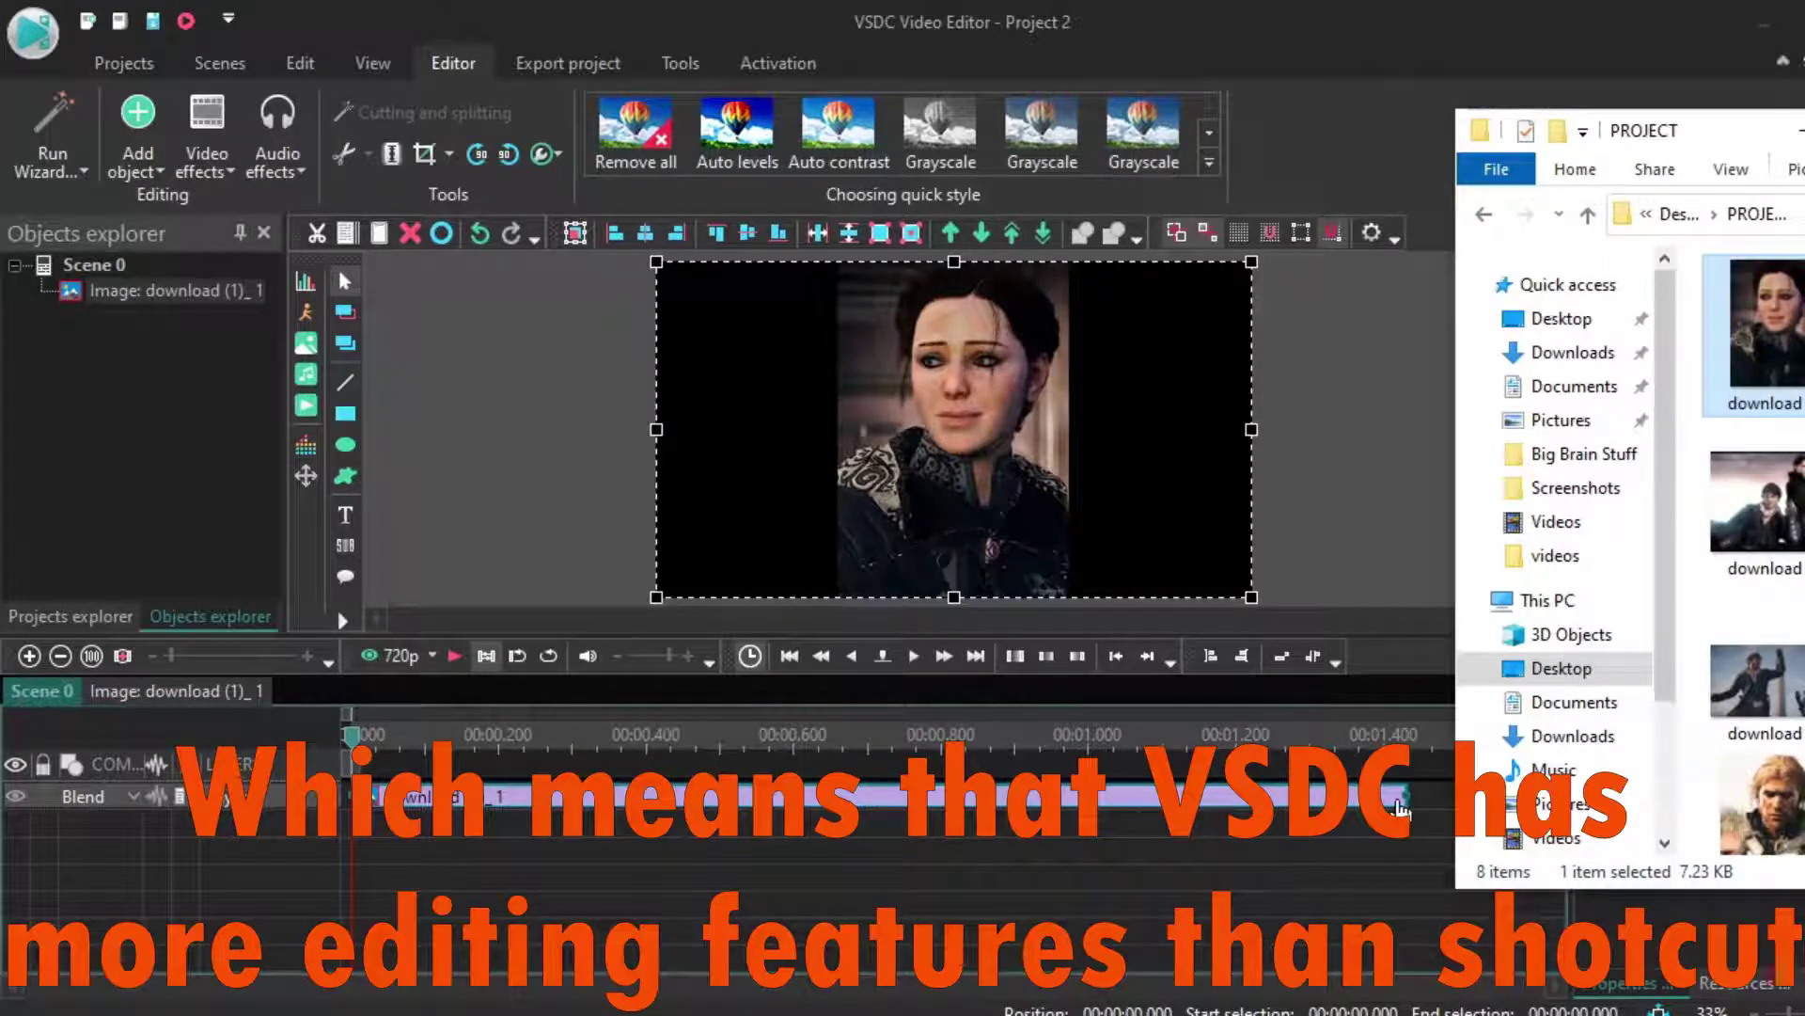
pyautogui.moveTo(1751, 801); pyautogui.dragTo(1440, 806)
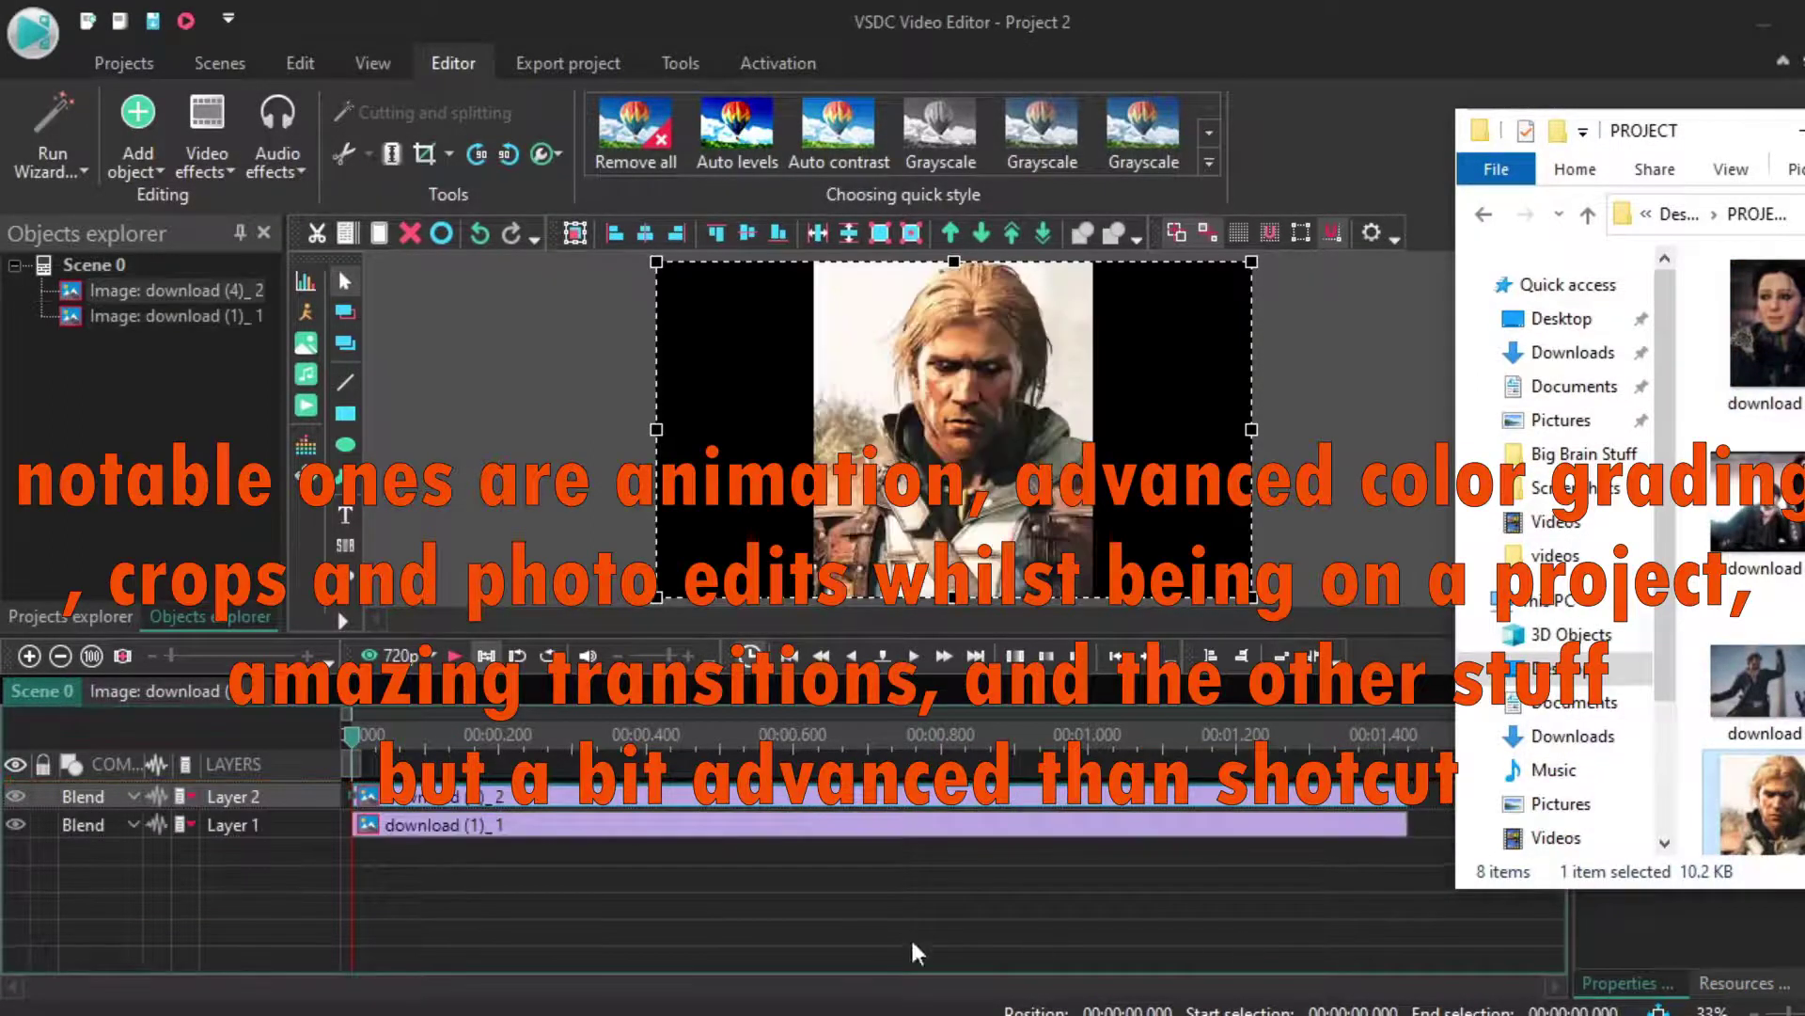
pyautogui.click(1795, 132)
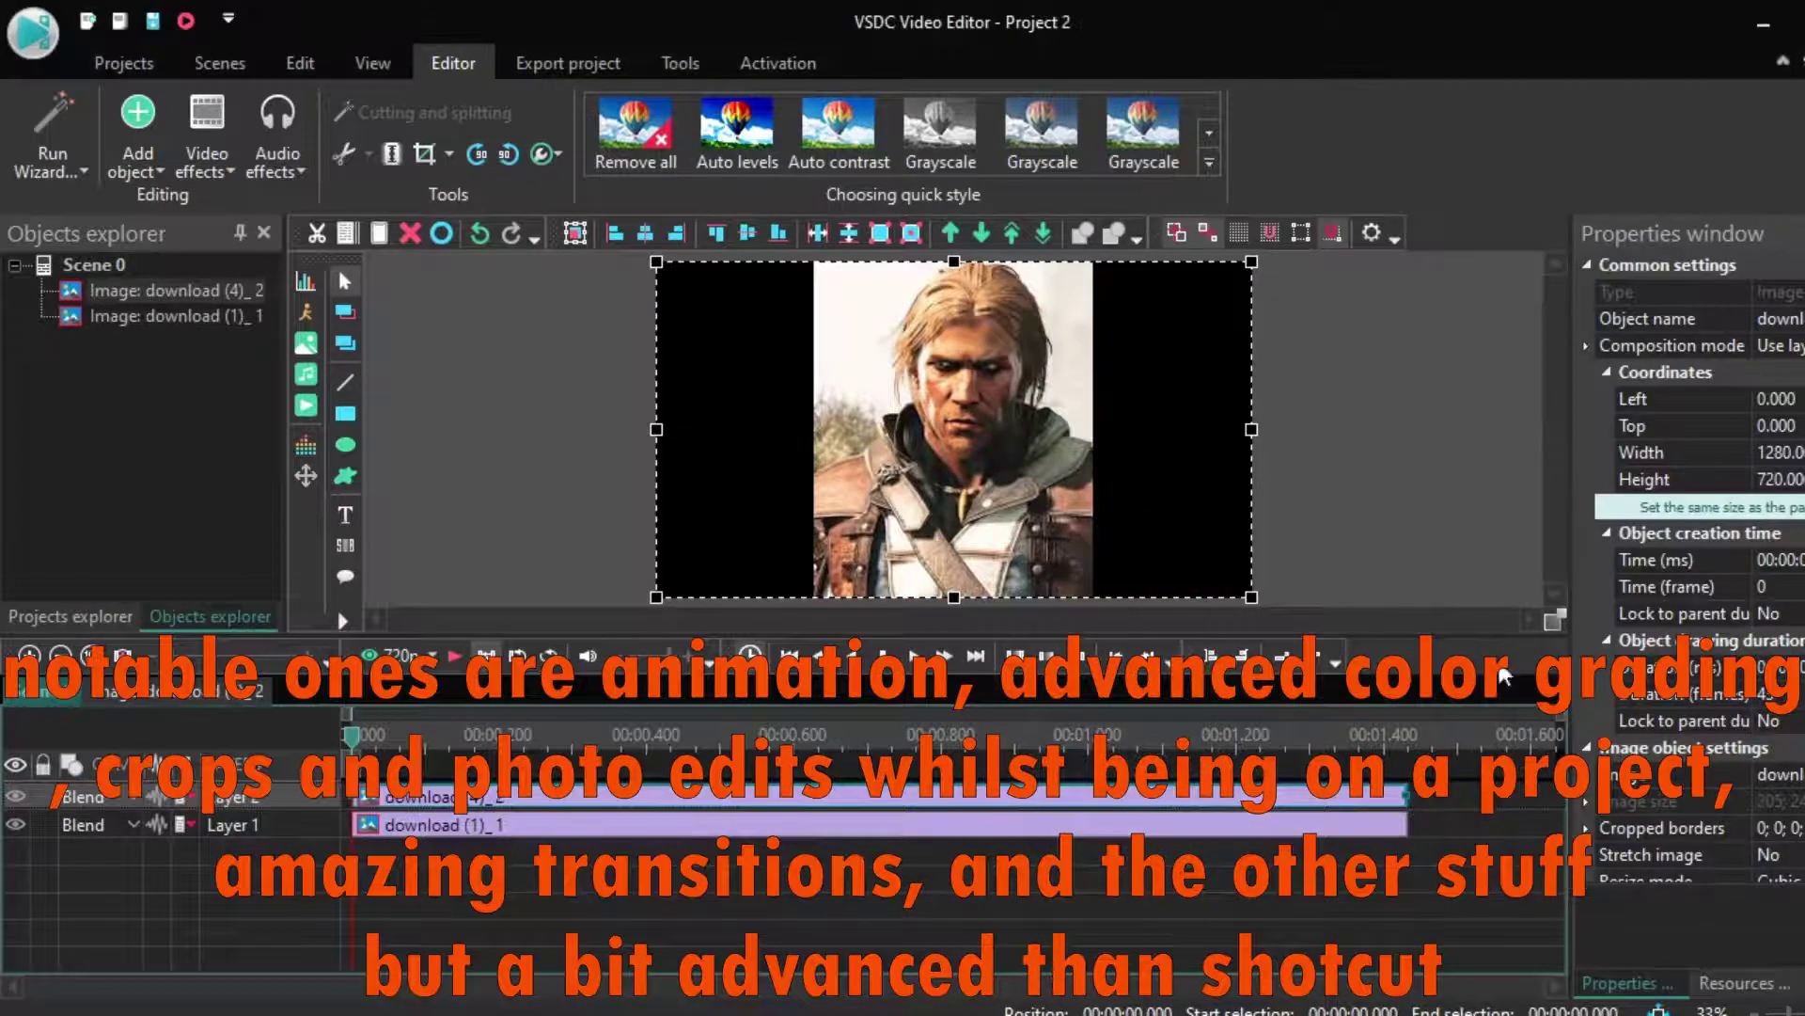
pyautogui.click(1412, 795)
pyautogui.click(1403, 803)
pyautogui.moveTo(1404, 802); pyautogui.dragTo(865, 797)
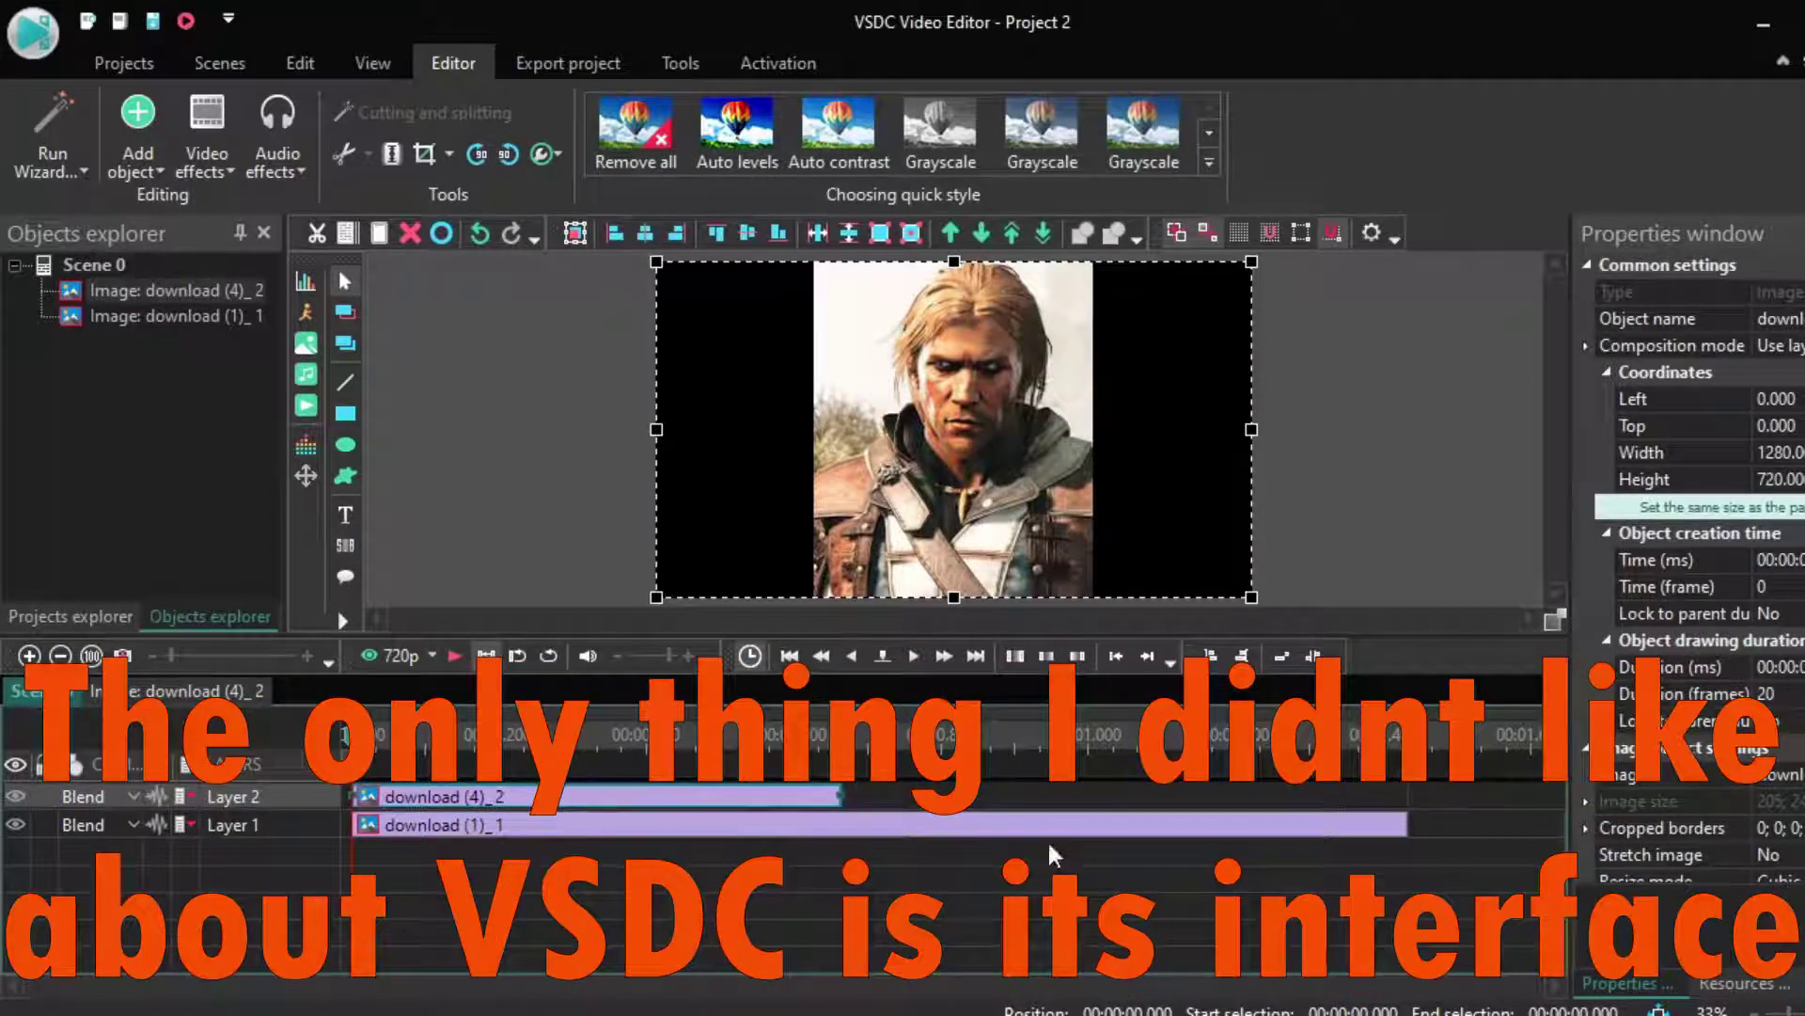
pyautogui.moveTo(1405, 830); pyautogui.dragTo(617, 825)
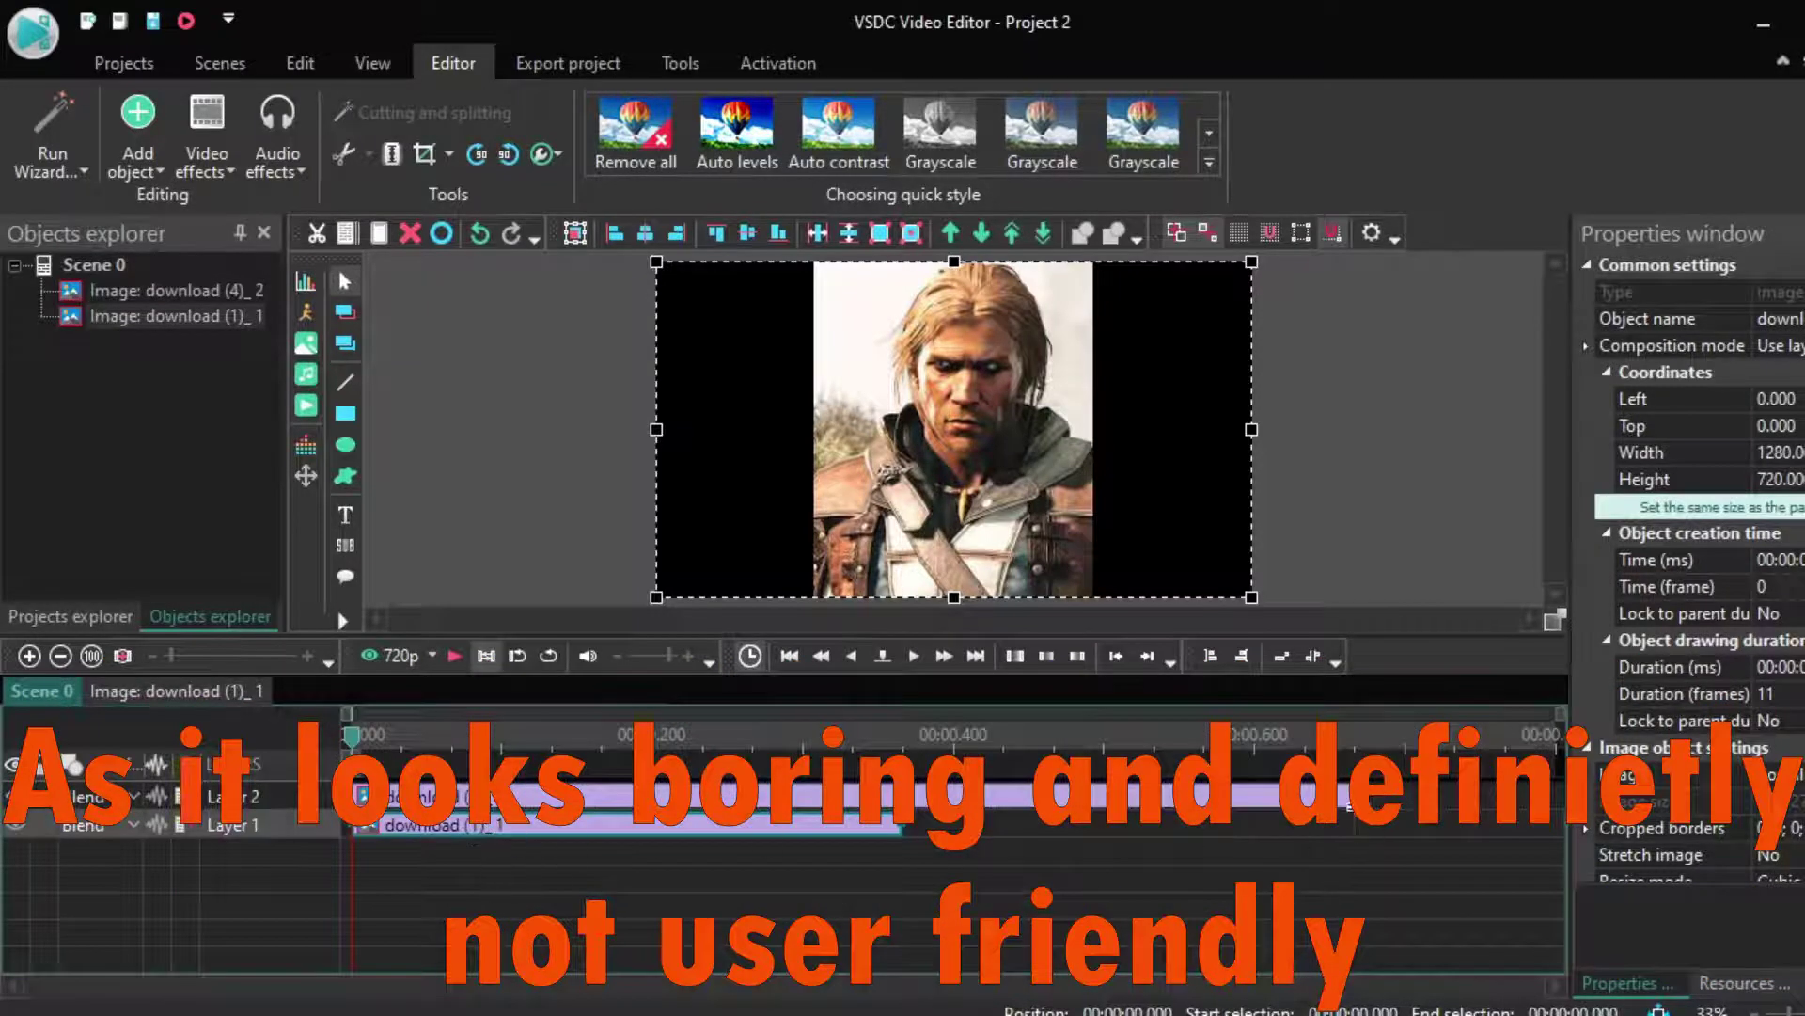
# Step: Shorten download (4)_2 to 5 frames and trim download (1)_1 further
pyautogui.click(1340, 807)
pyautogui.moveTo(1340, 799); pyautogui.dragTo(591, 840)
pyautogui.moveTo(1291, 825); pyautogui.dragTo(1519, 799)
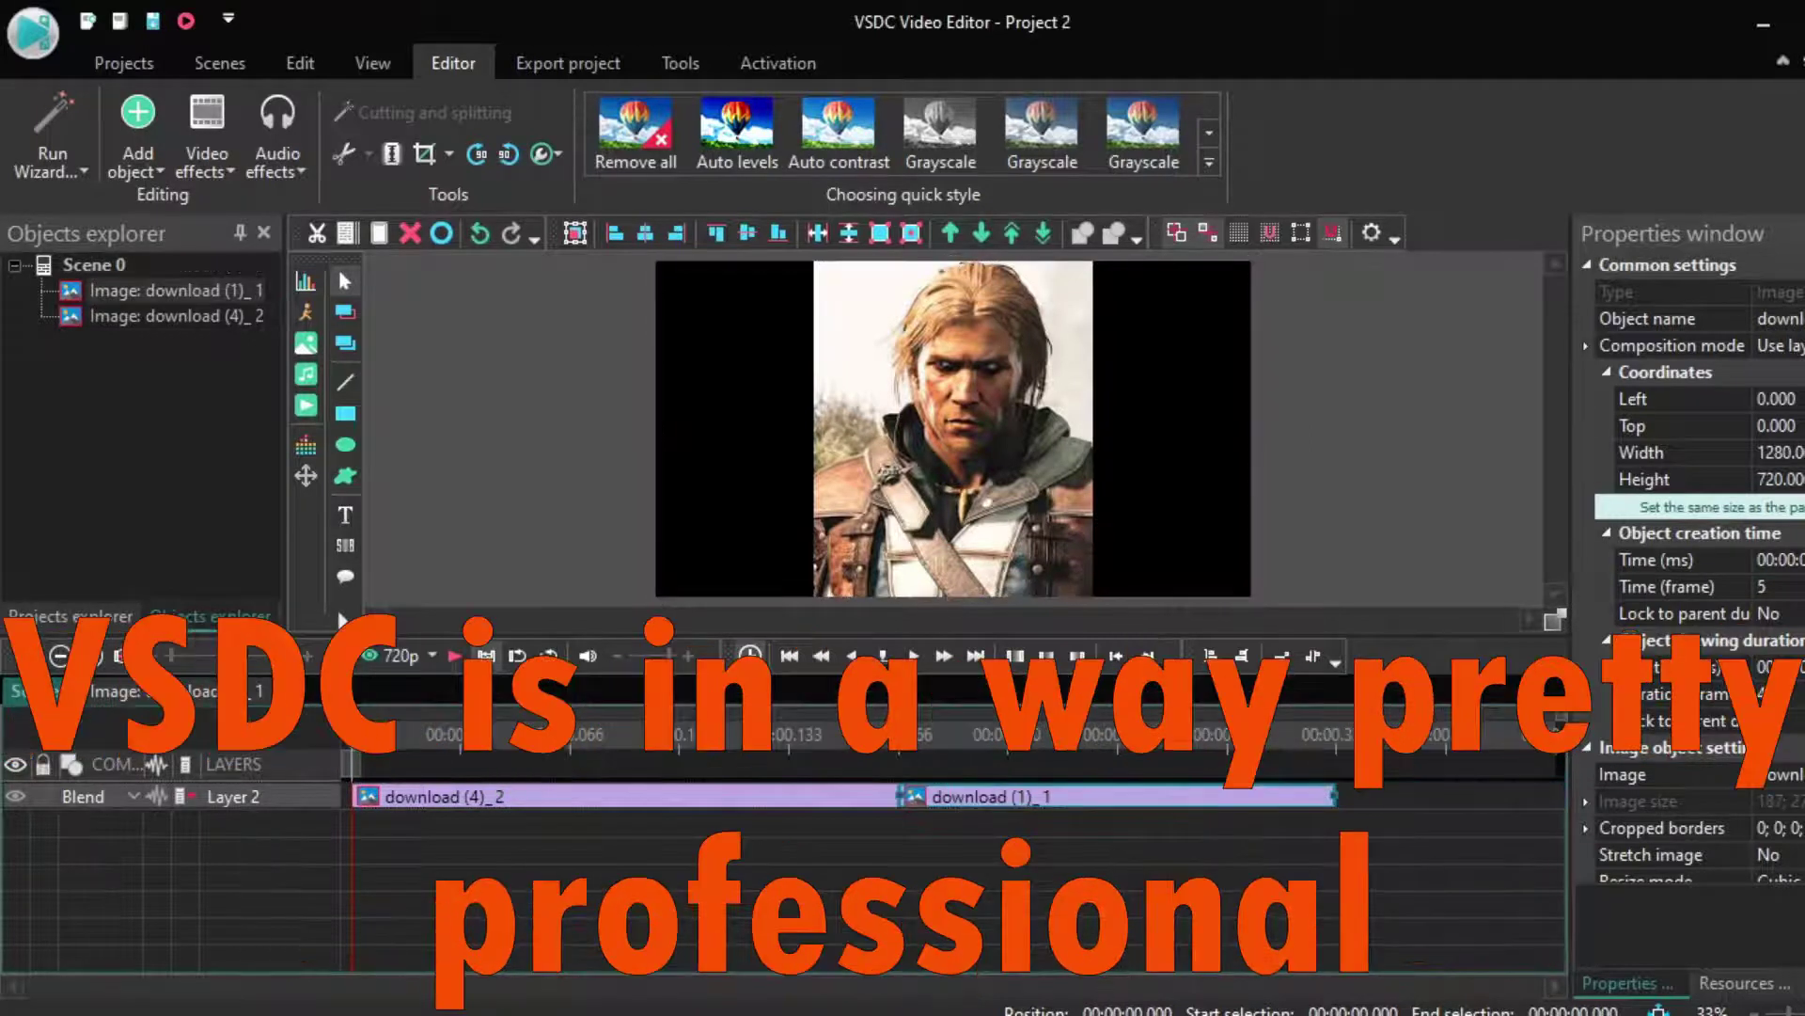
pyautogui.press('space')
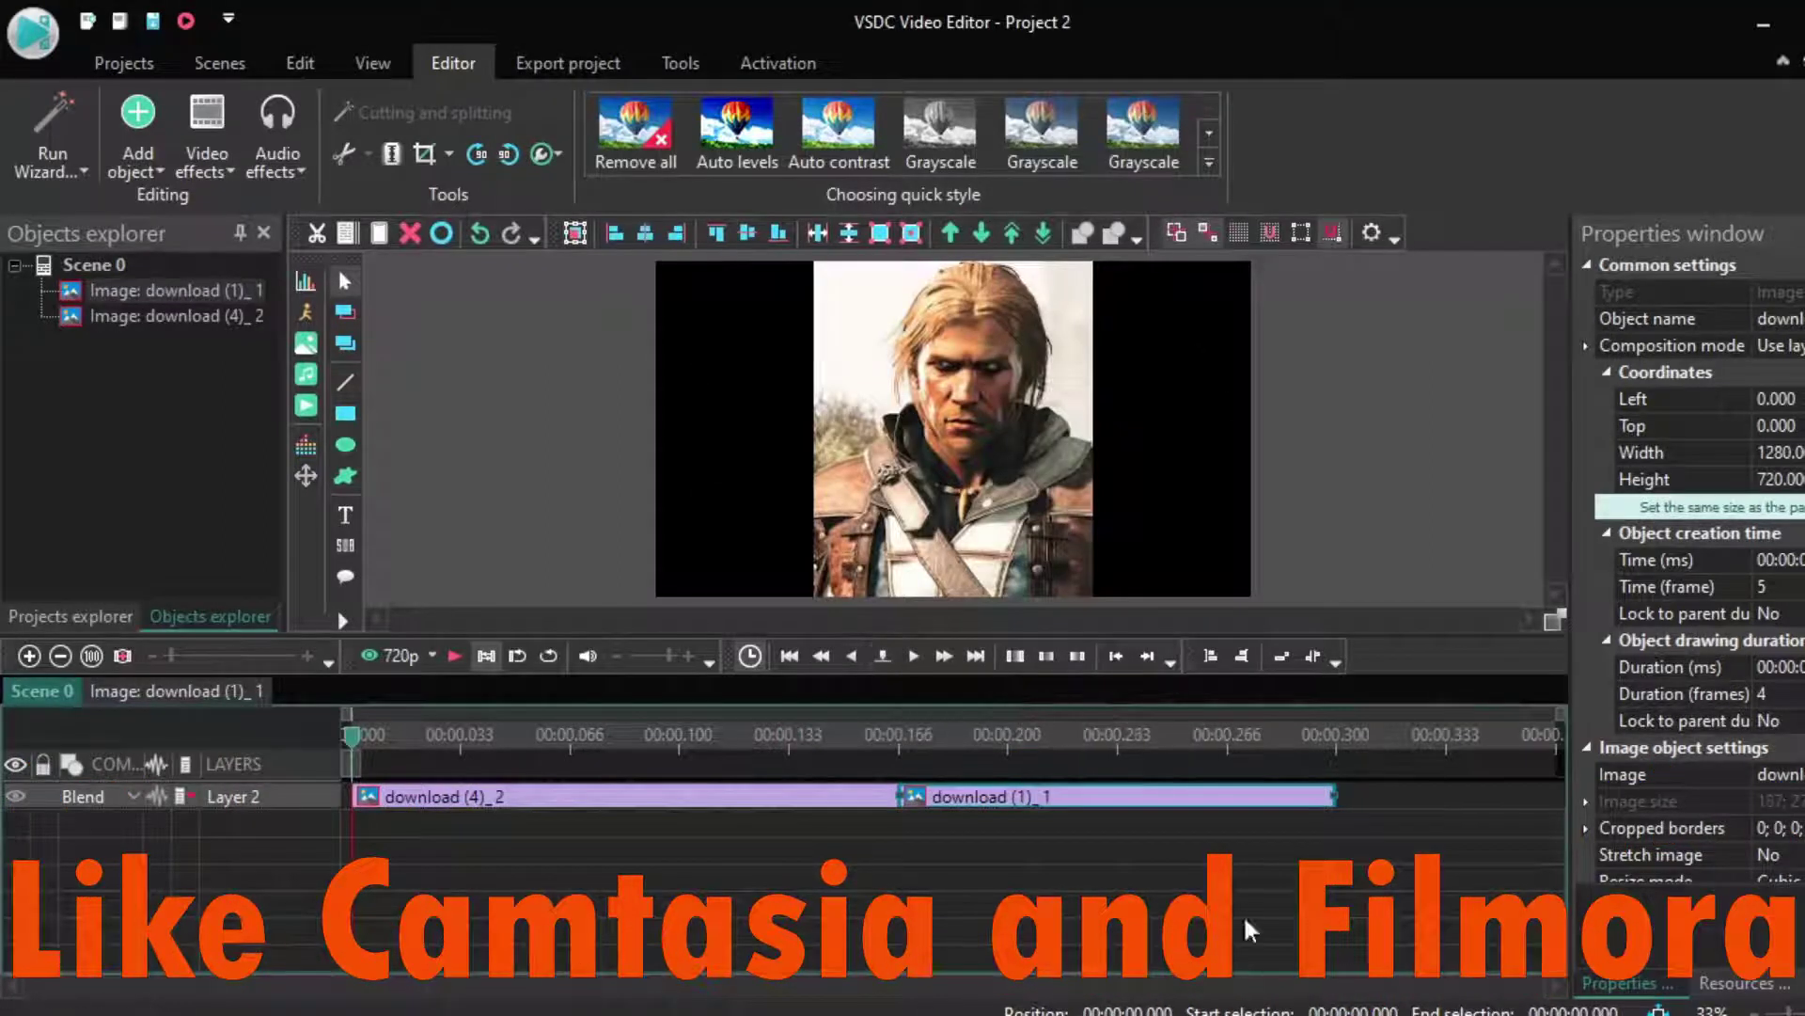
# Step: Move download (1)_1 after download (4)_2, closing the gap and making it 7 frames long
pyautogui.moveTo(1061, 798); pyautogui.dragTo(1560, 799)
pyautogui.moveTo(714, 796); pyautogui.dragTo(873, 803)
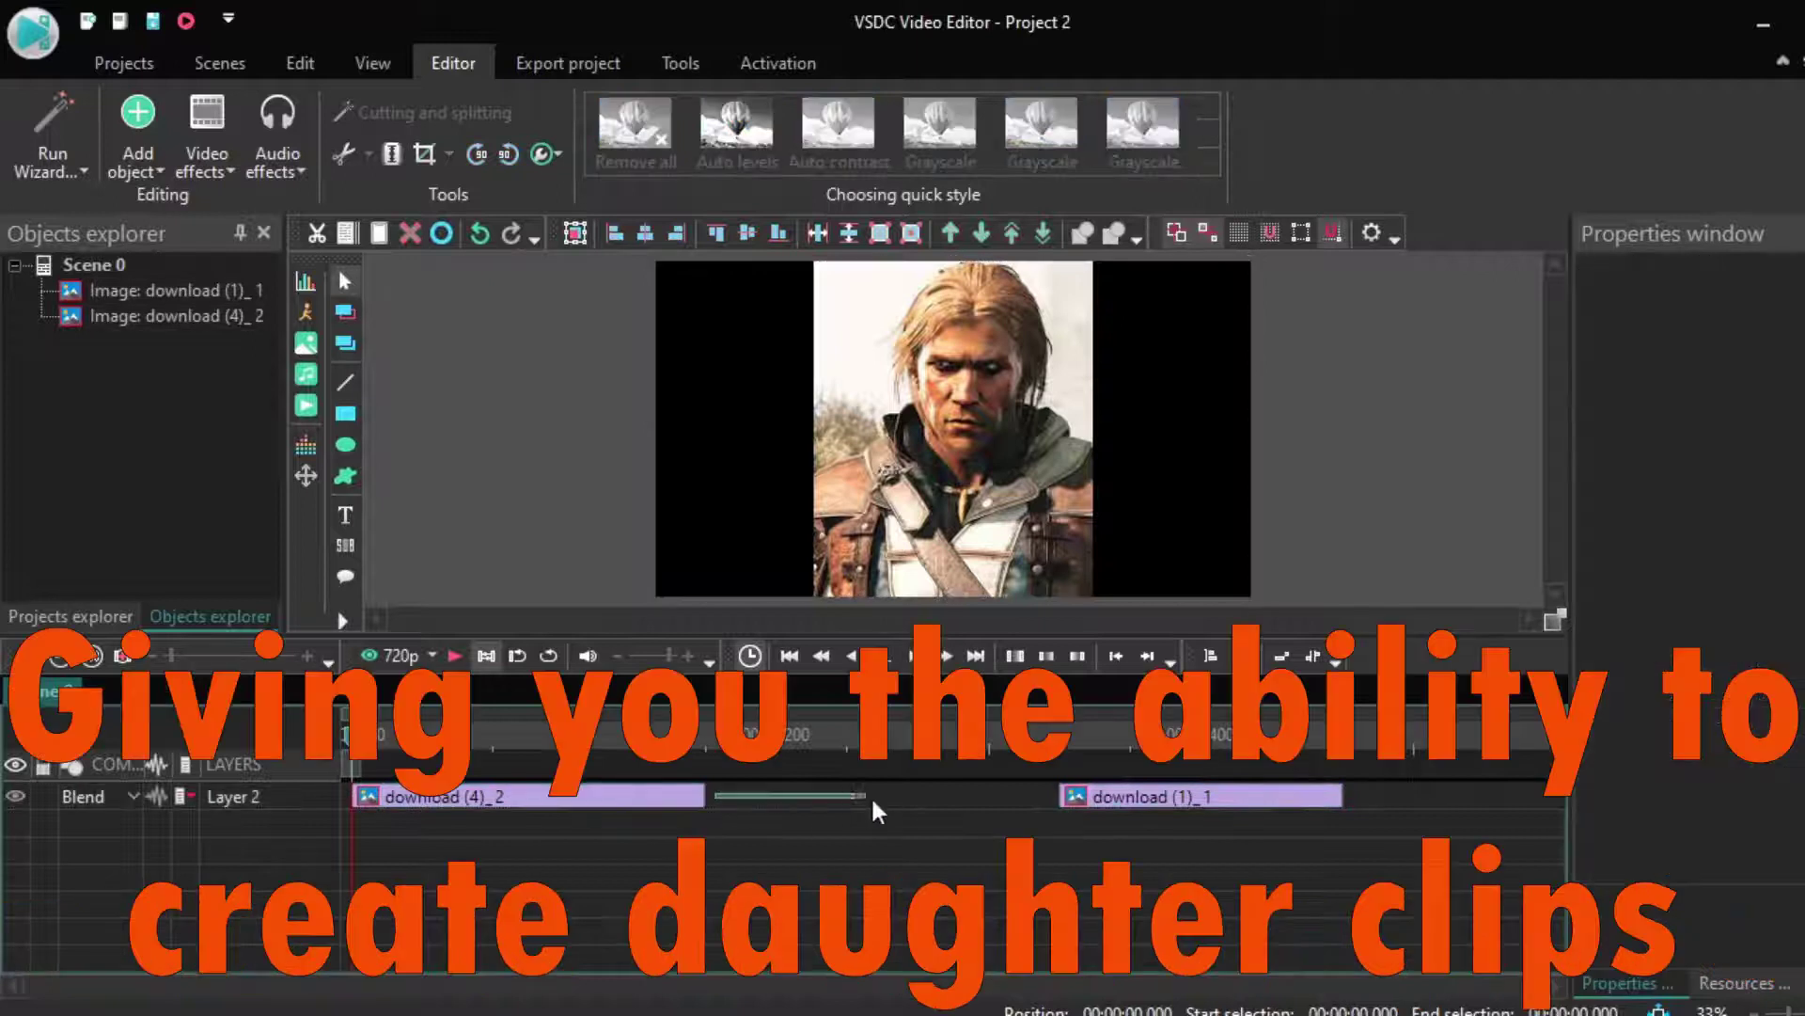
pyautogui.moveTo(1048, 801); pyautogui.dragTo(1048, 801)
pyautogui.moveTo(700, 800); pyautogui.dragTo(1012, 802)
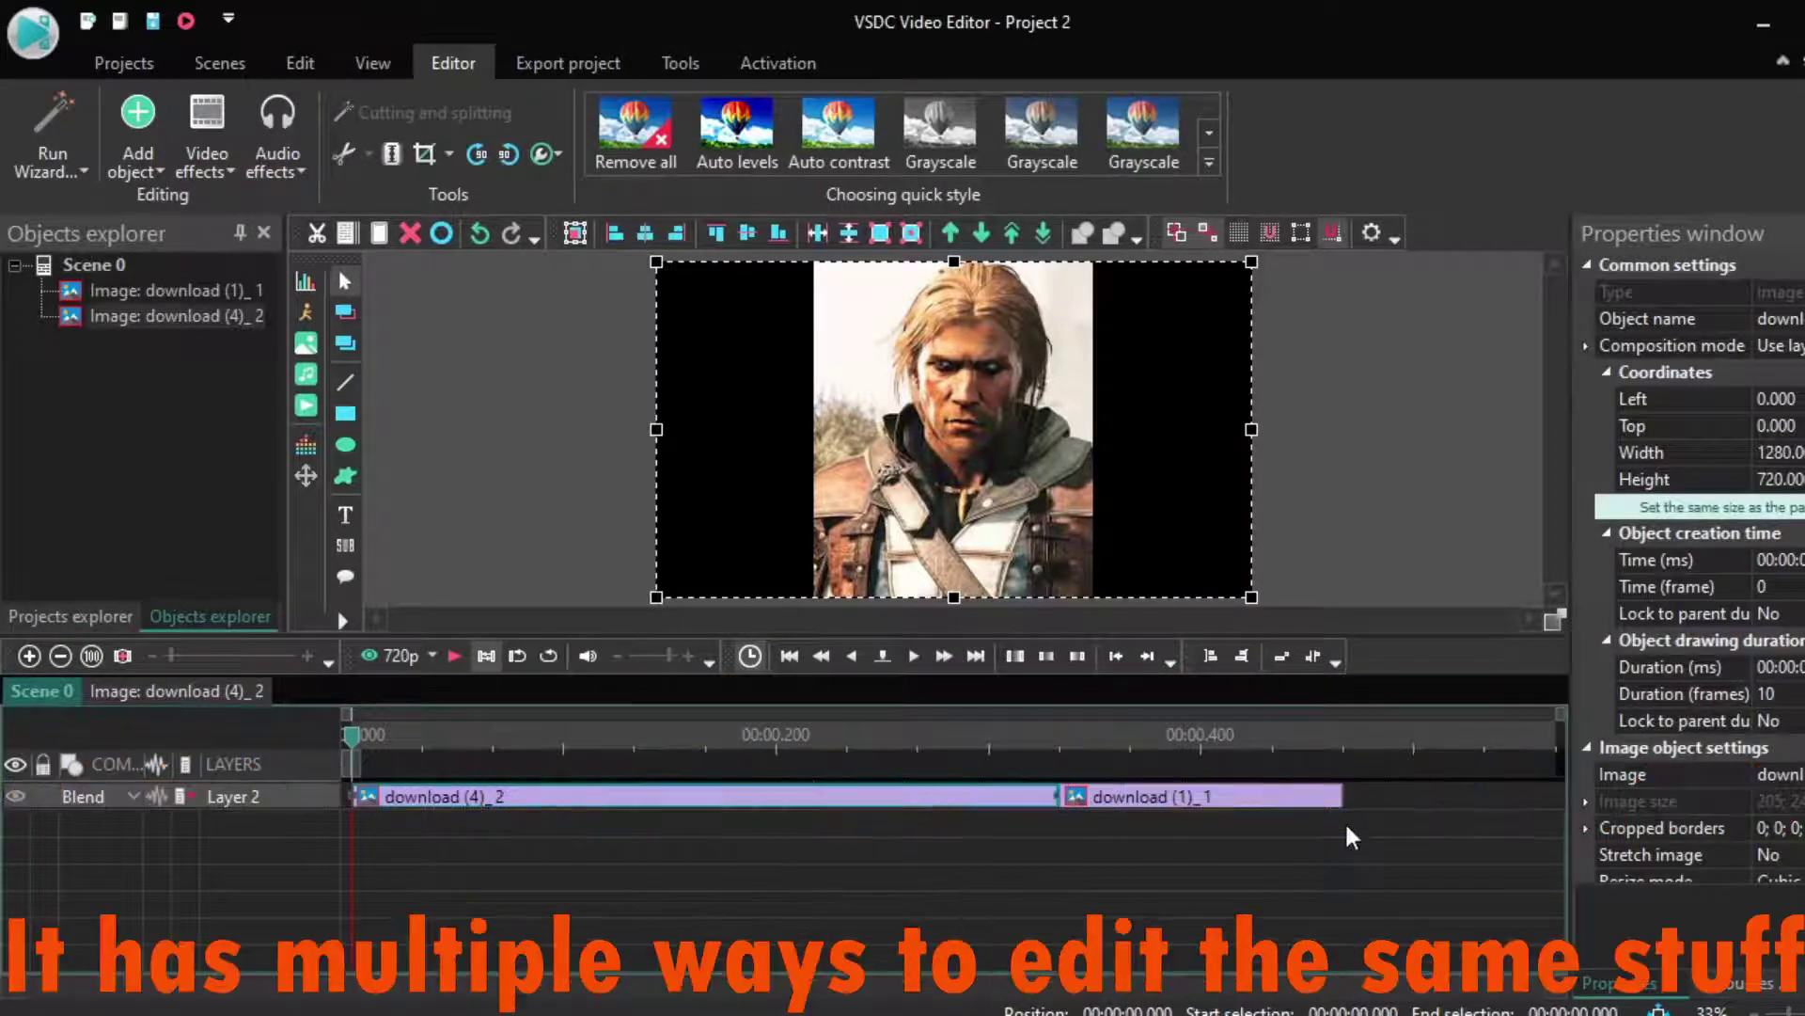
pyautogui.moveTo(1337, 798); pyautogui.dragTo(1556, 797)
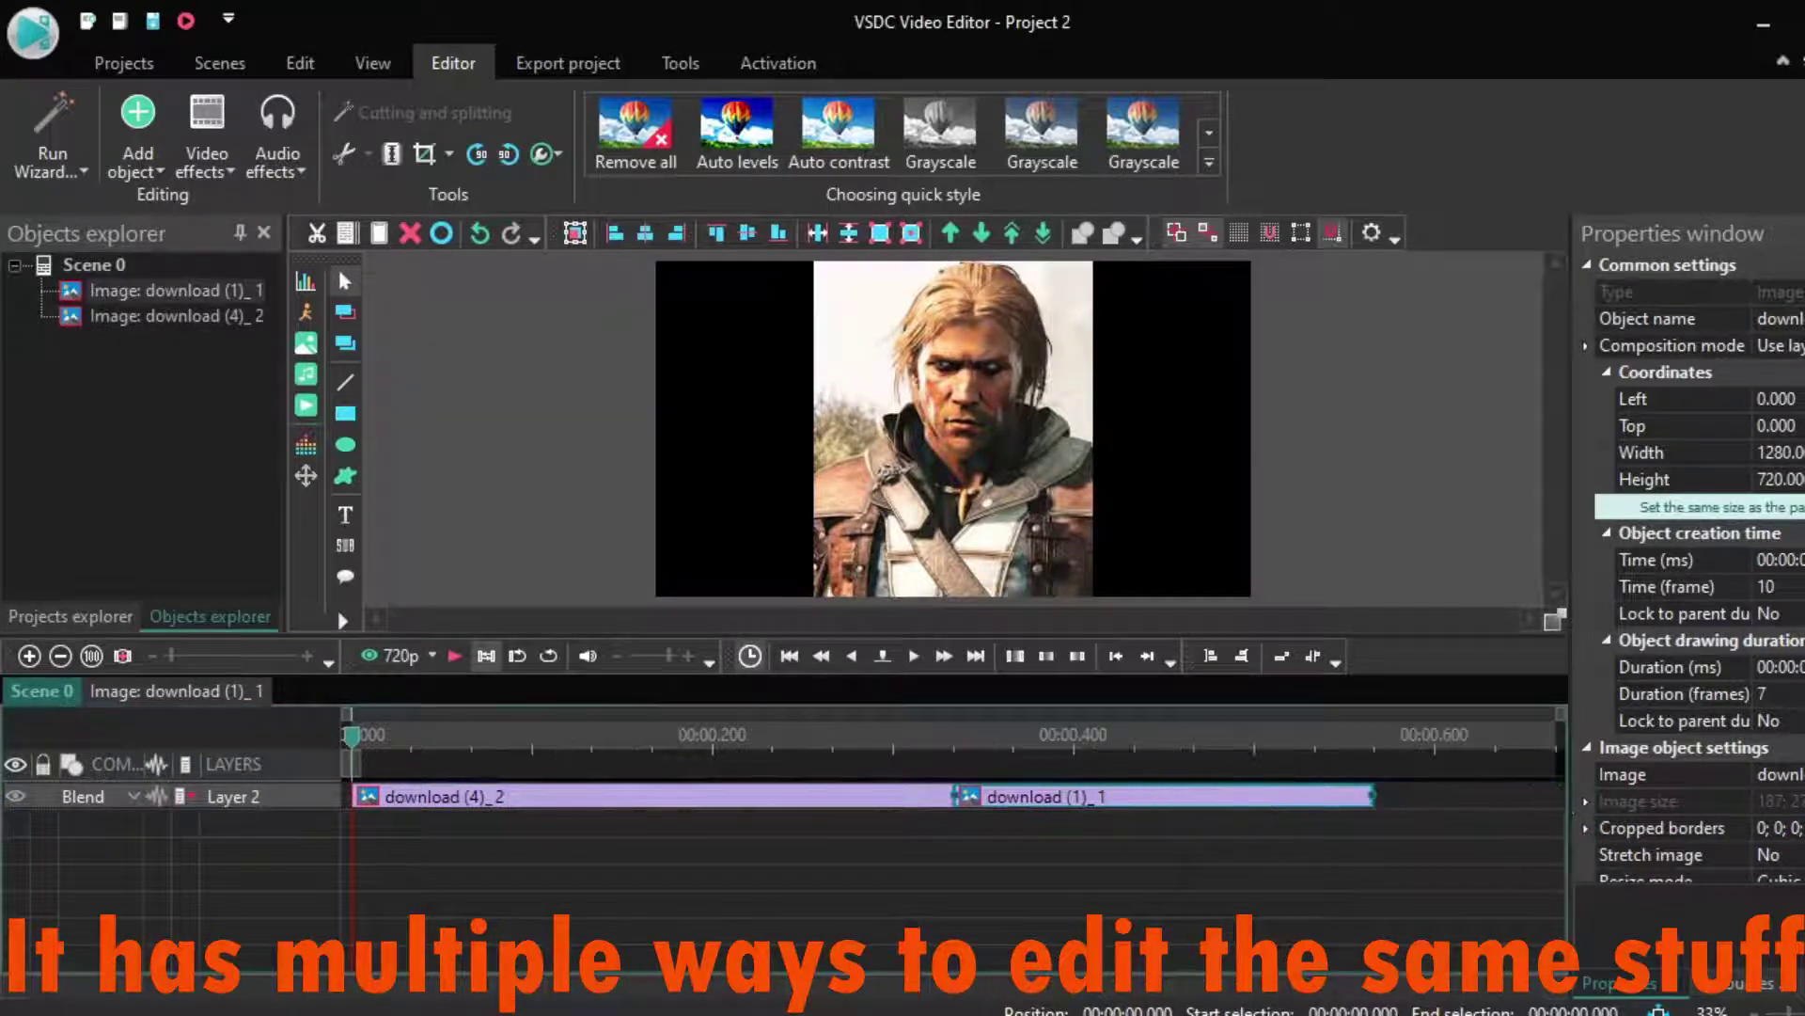
# Step: Add another image from the folder to the timeline as download_3 on Layer 3
pyautogui.hotkey('alt', 'Tab')
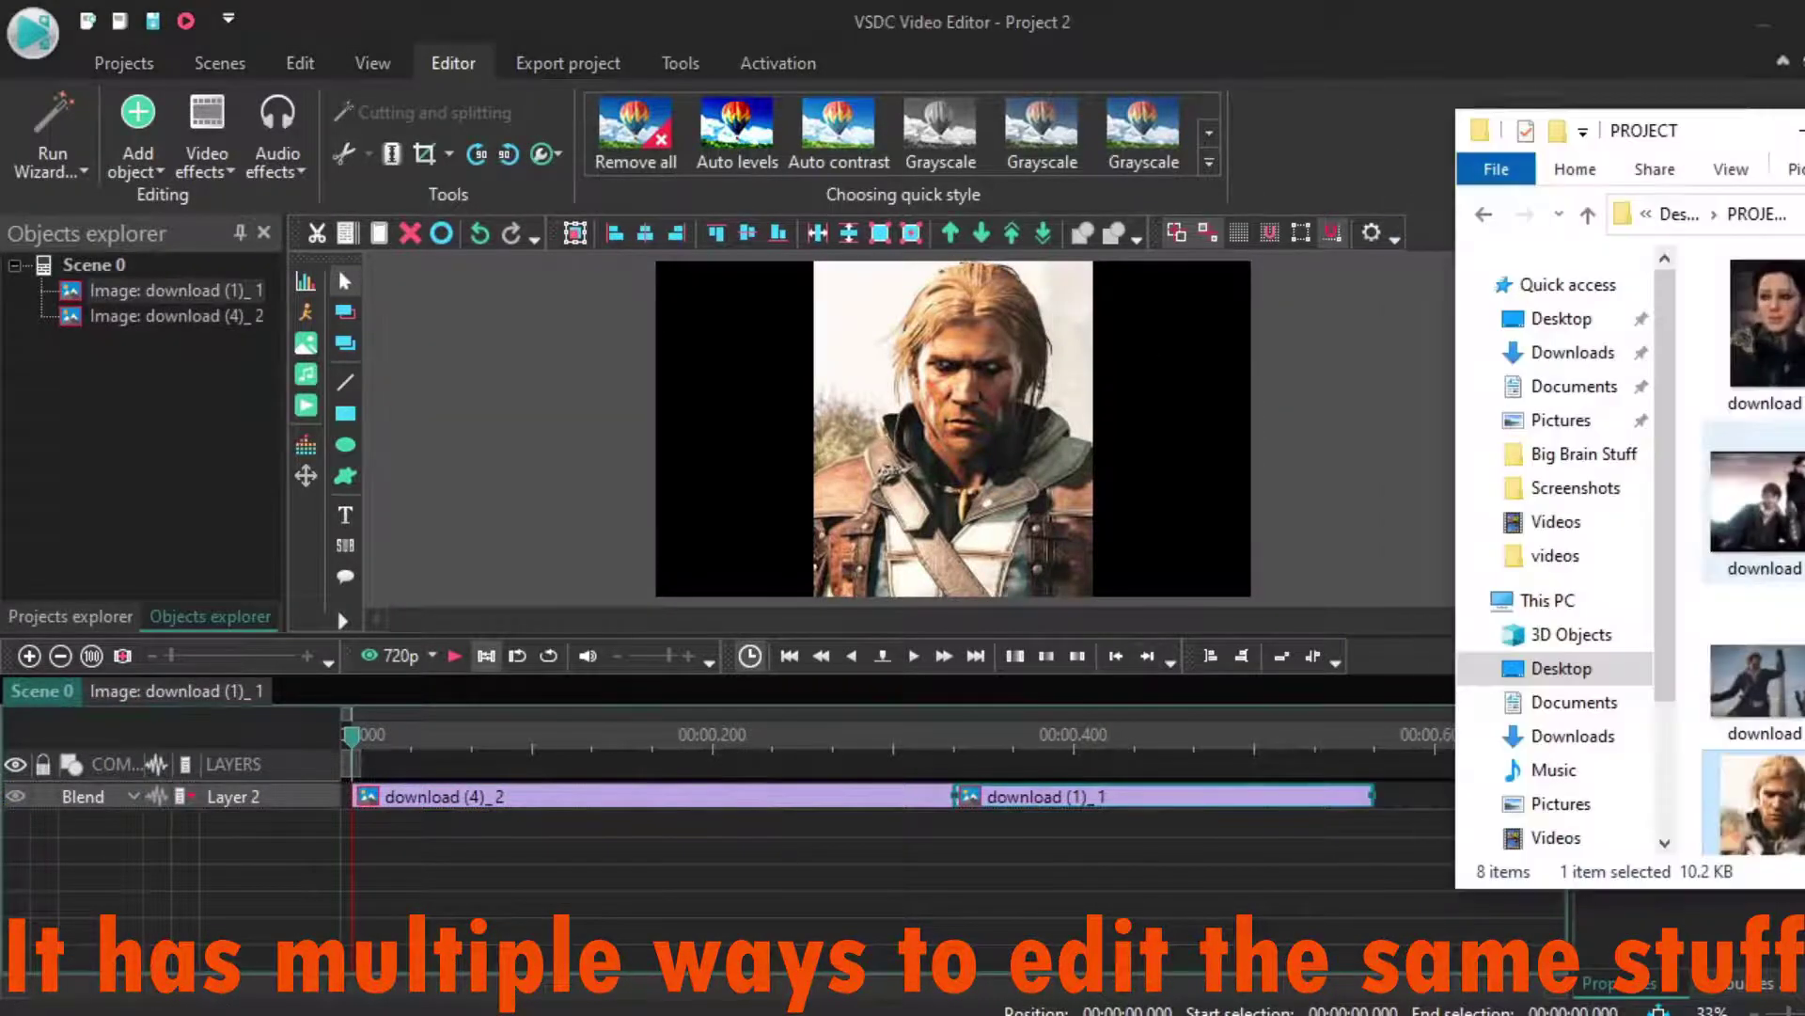
pyautogui.scroll(-3, 1749, 567)
pyautogui.scroll(3, 1749, 567)
pyautogui.scroll(-3, 1749, 567)
pyautogui.click(1760, 758)
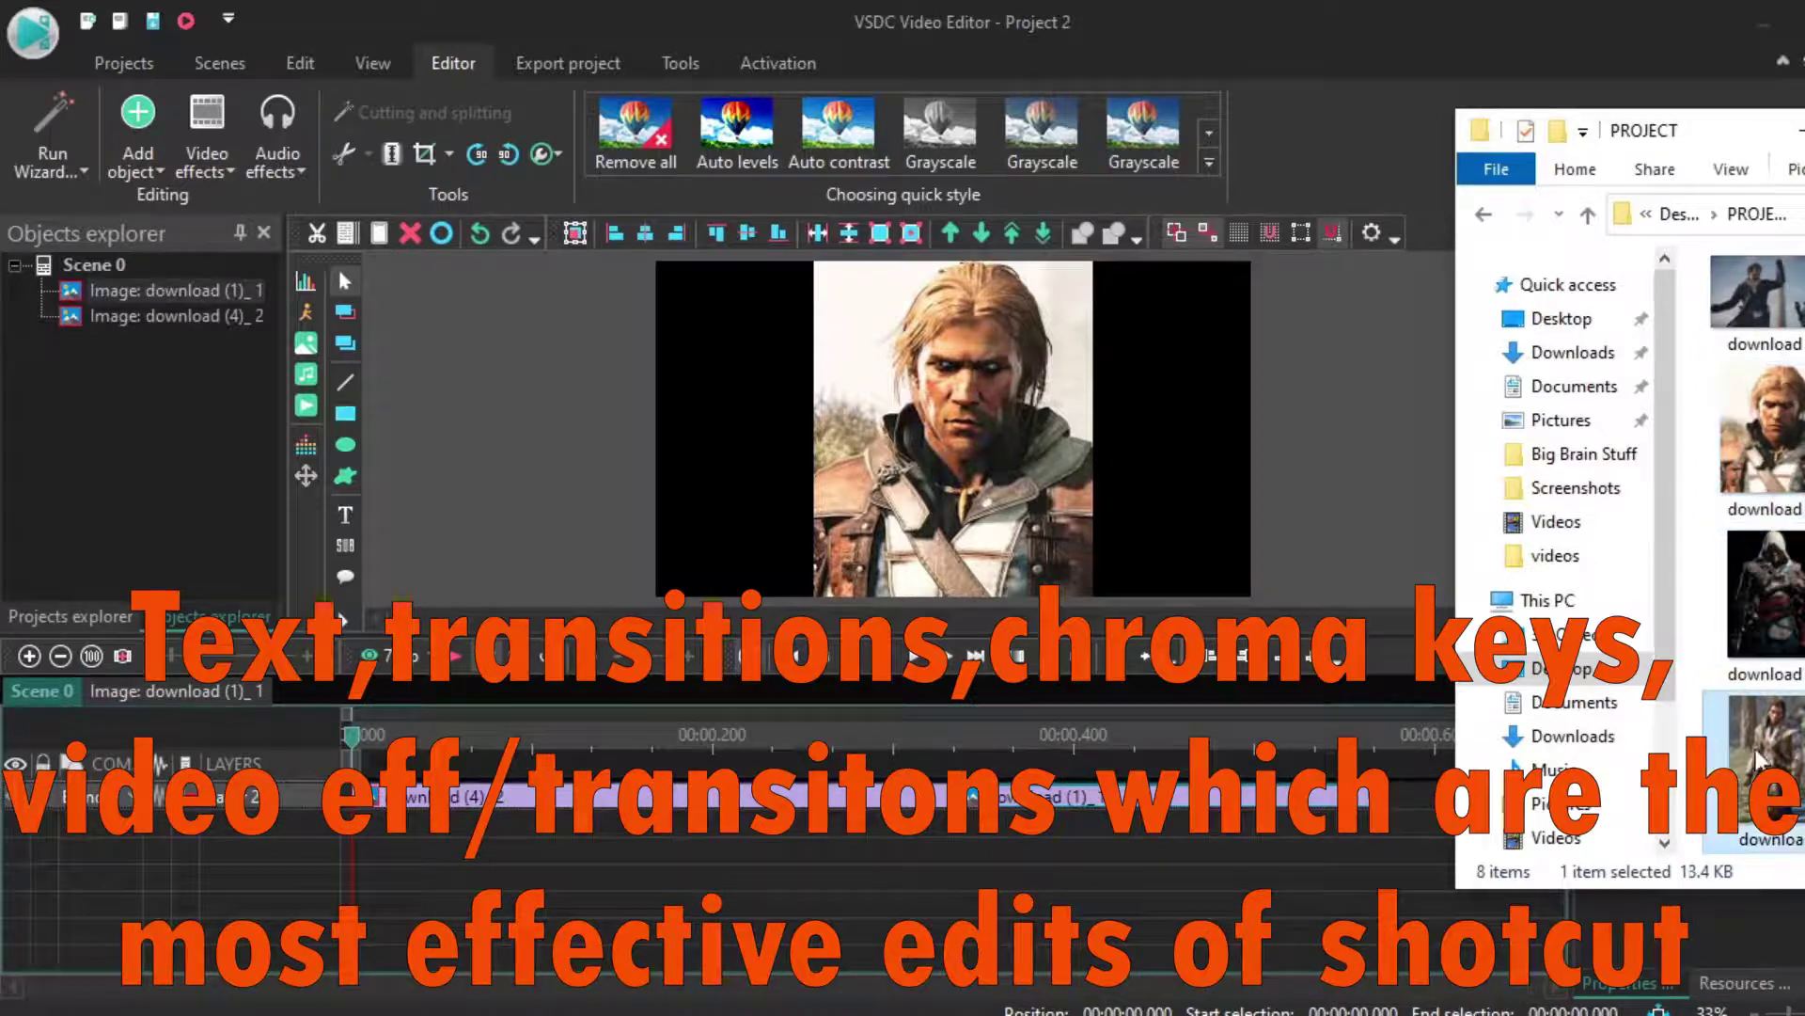
pyautogui.moveTo(673, 833); pyautogui.dragTo(820, 836)
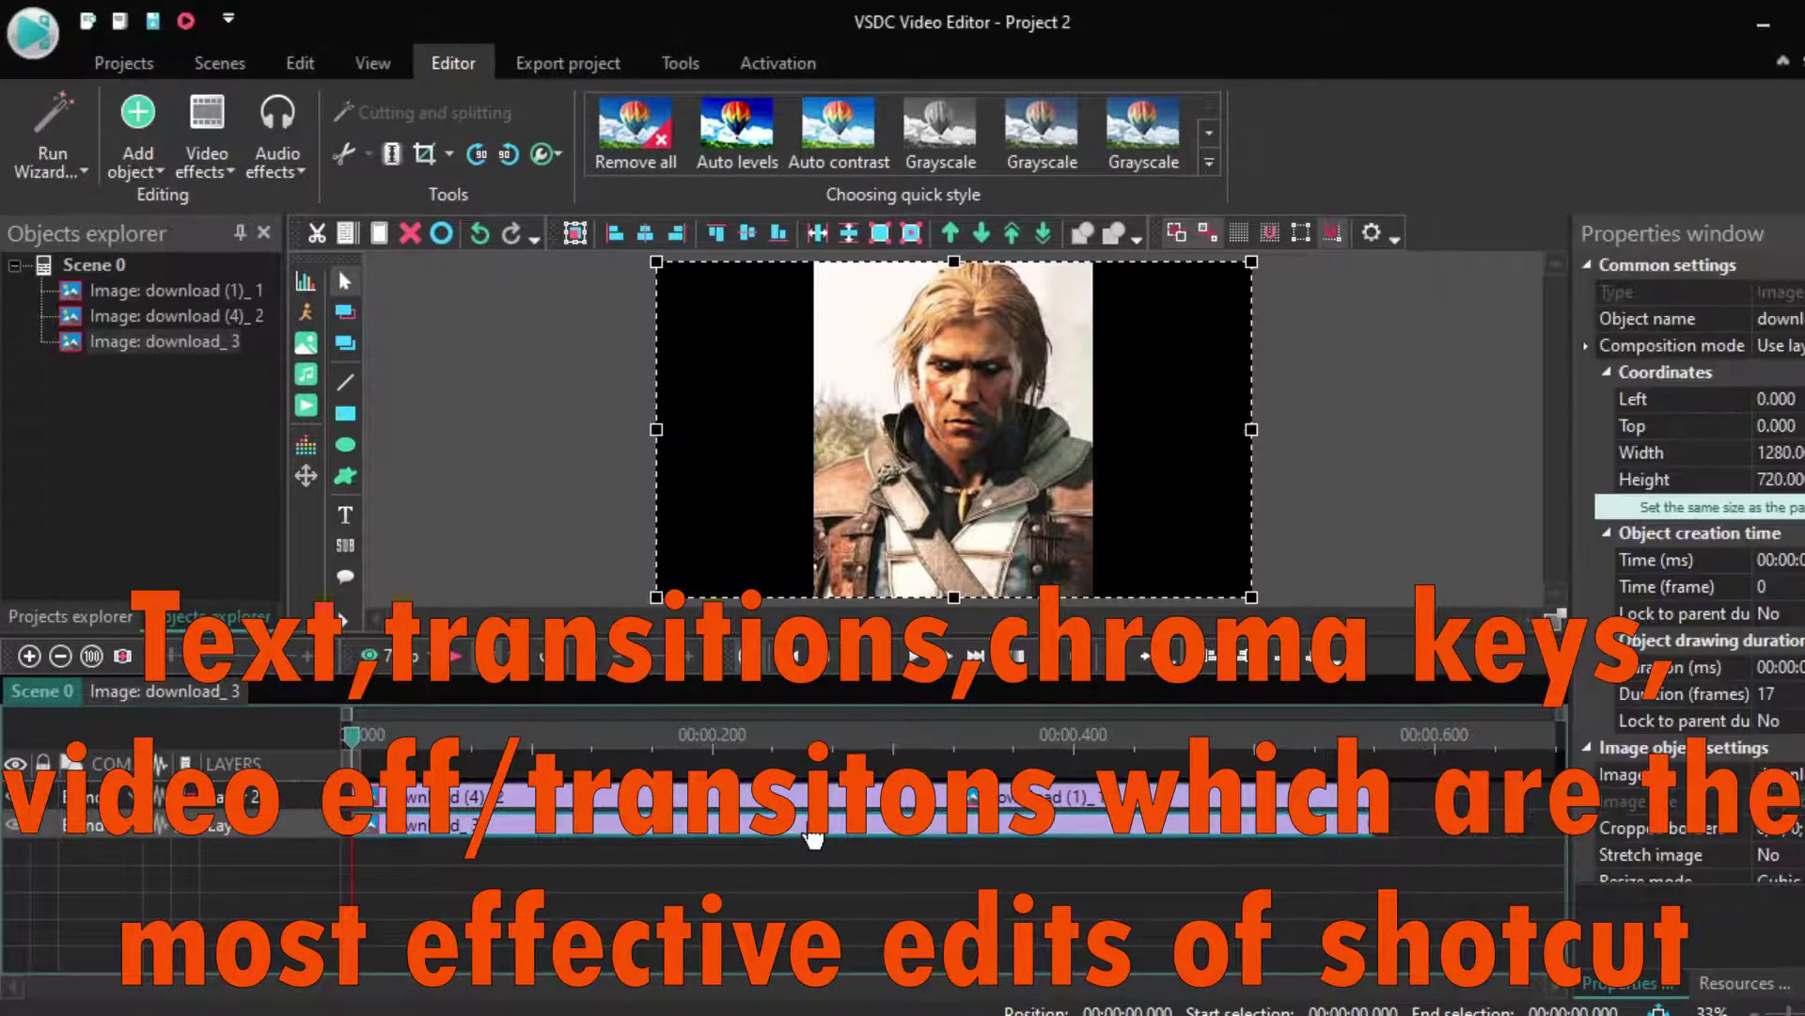
# Step: Nudge the download (4)_2 portrait in the preview to Left -12
pyautogui.moveTo(1172, 446); pyautogui.dragTo(945, 461)
pyautogui.click(565, 832)
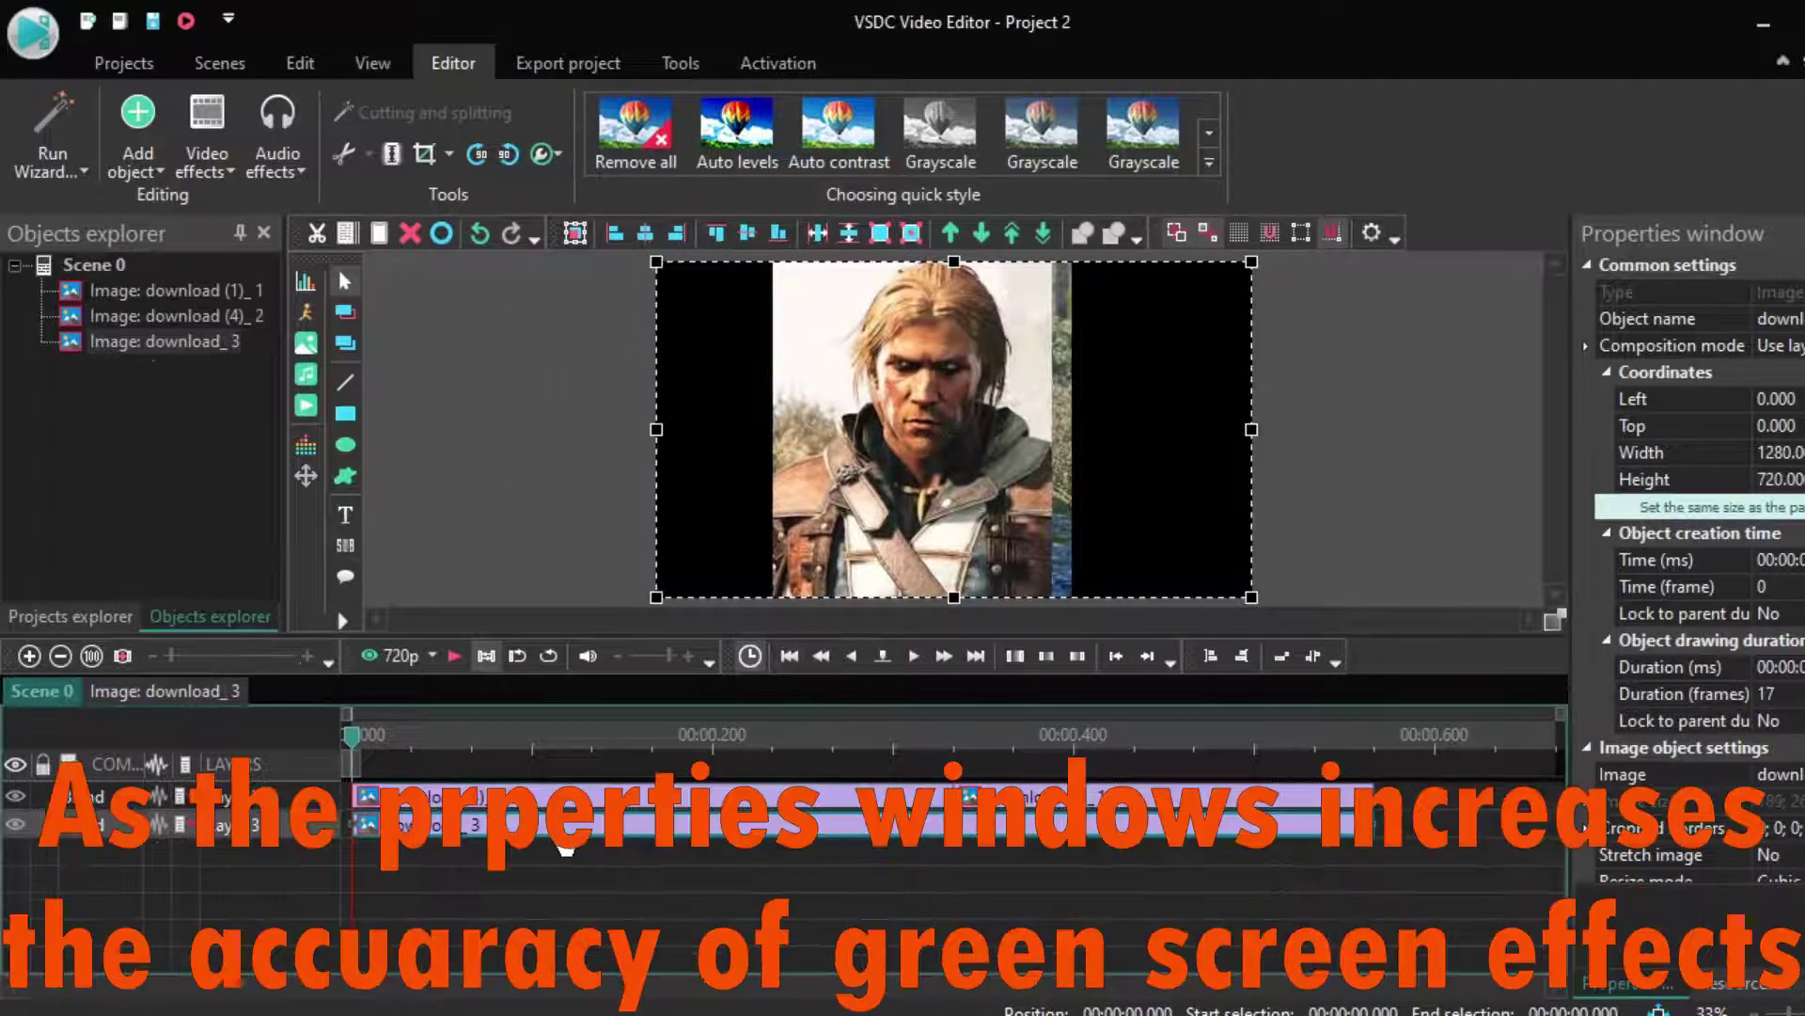
pyautogui.click(603, 805)
pyautogui.moveTo(1129, 499); pyautogui.dragTo(1153, 488)
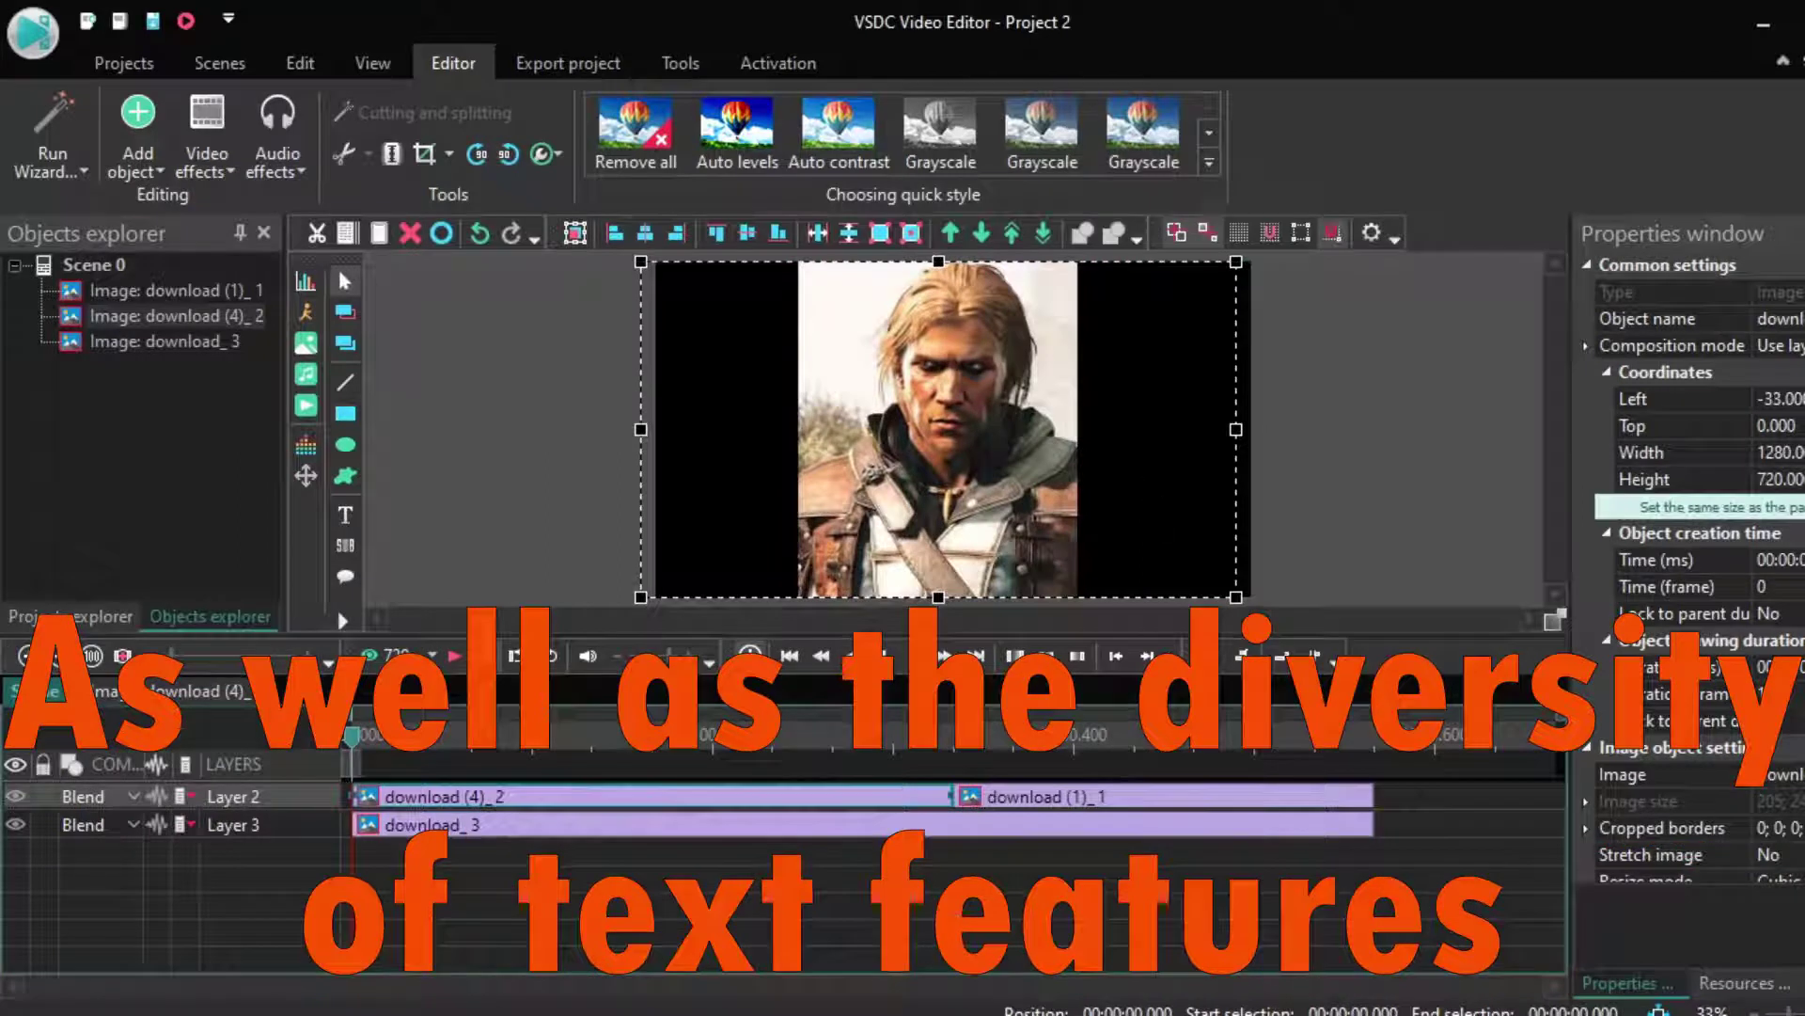
pyautogui.click(677, 835)
pyautogui.moveTo(968, 461)
pyautogui.mouseDown()
pyautogui.moveTo(929, 485)
pyautogui.moveTo(949, 442)
pyautogui.moveTo(976, 461)
pyautogui.mouseUp()
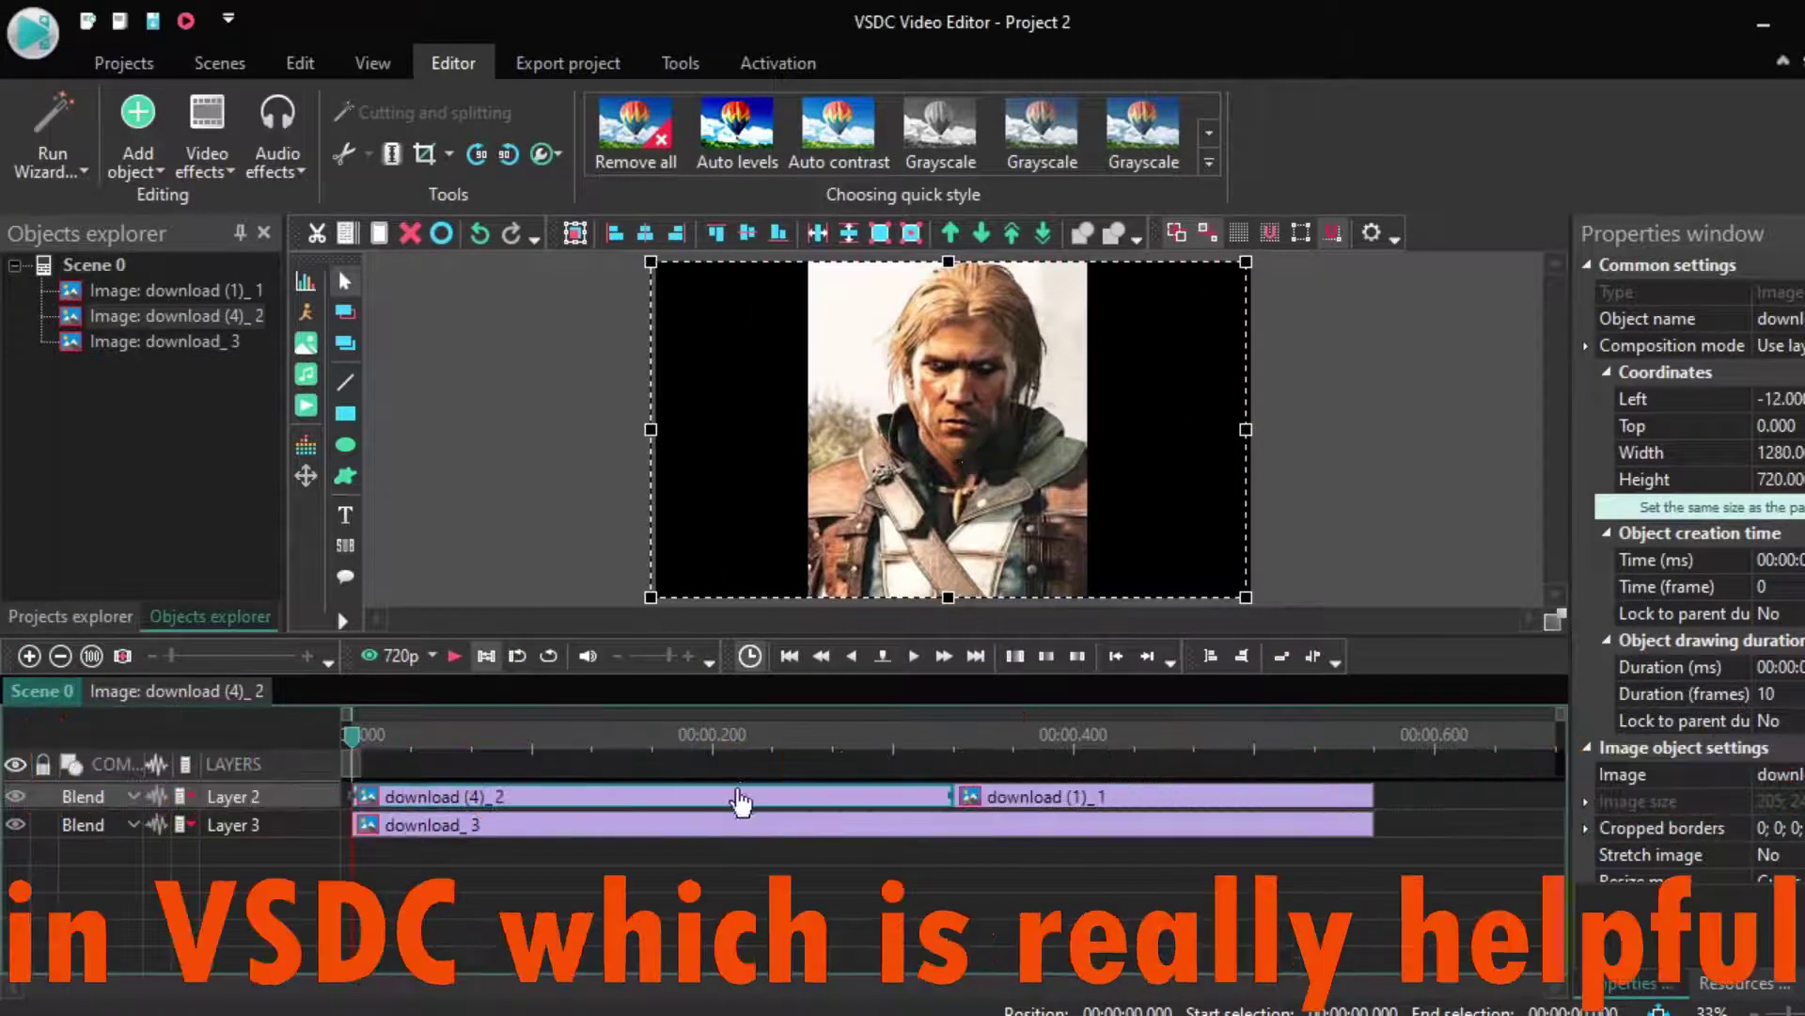
# Step: Resize download (4)_2 to 966x444 and move it to Left -260, Top -12, revealing download_3
pyautogui.moveTo(1036, 438); pyautogui.dragTo(994, 431)
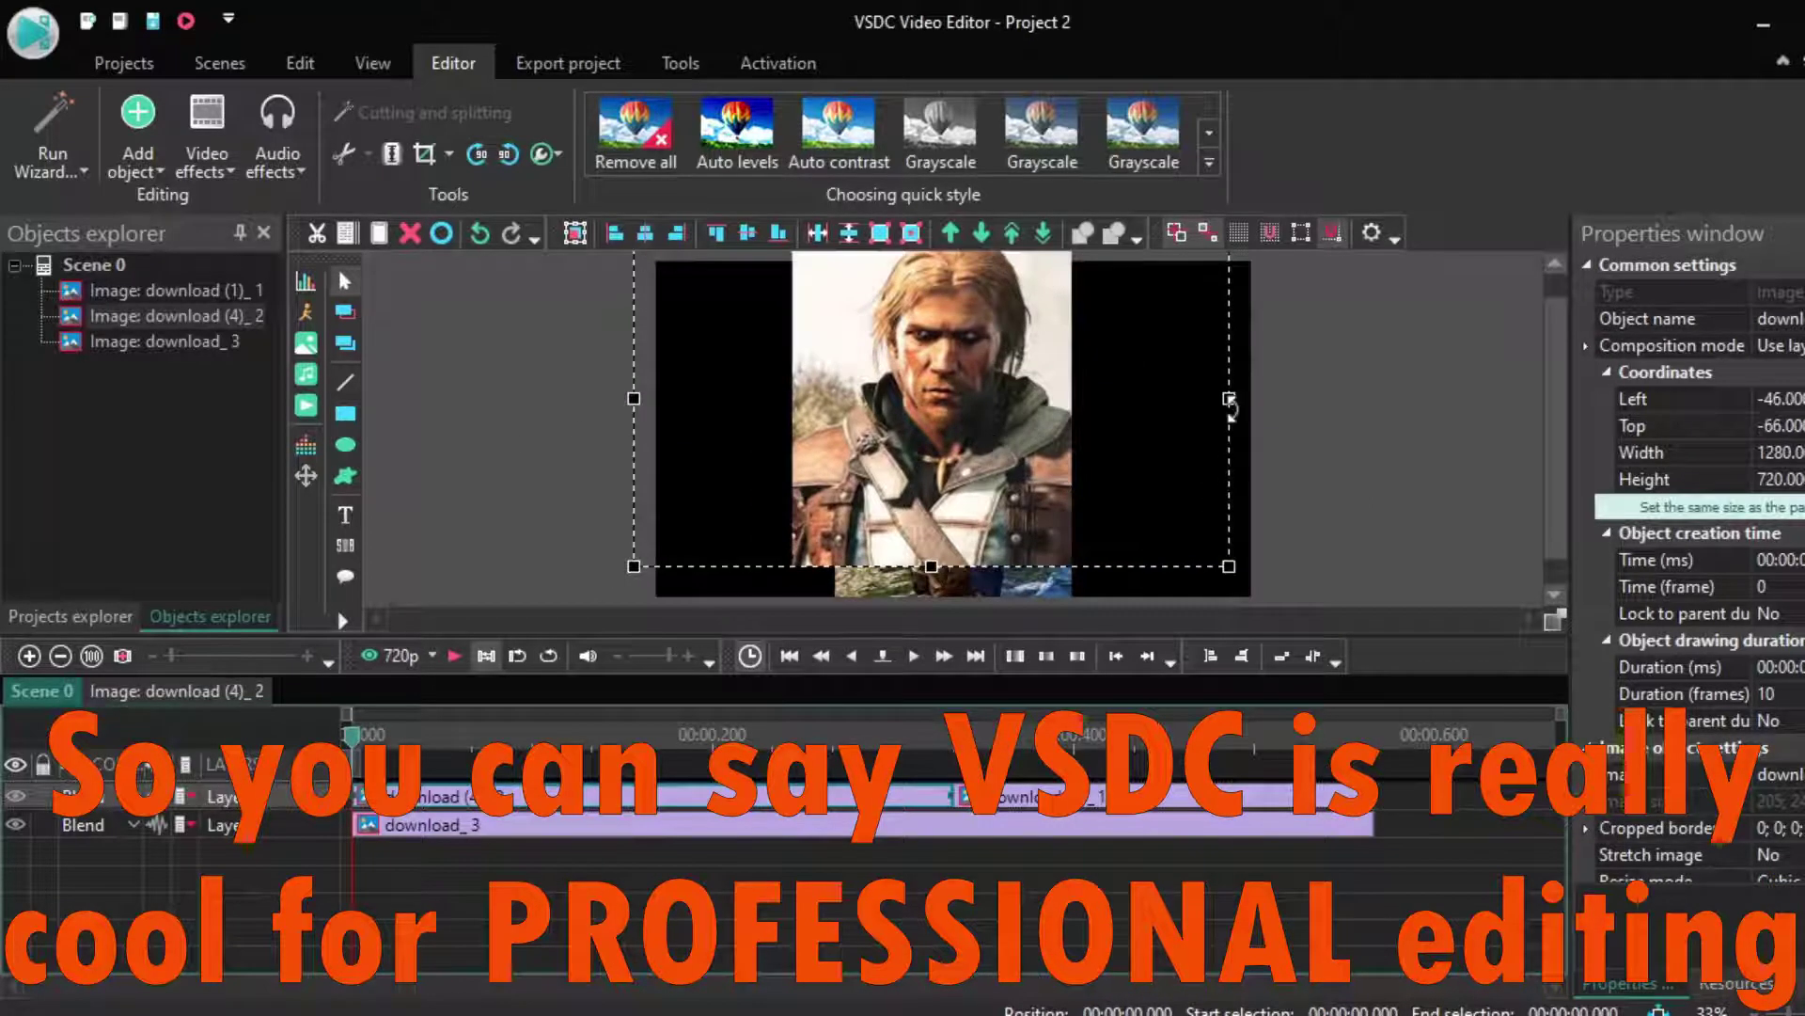
pyautogui.moveTo(1236, 406); pyautogui.dragTo(1229, 430)
pyautogui.click(1213, 350)
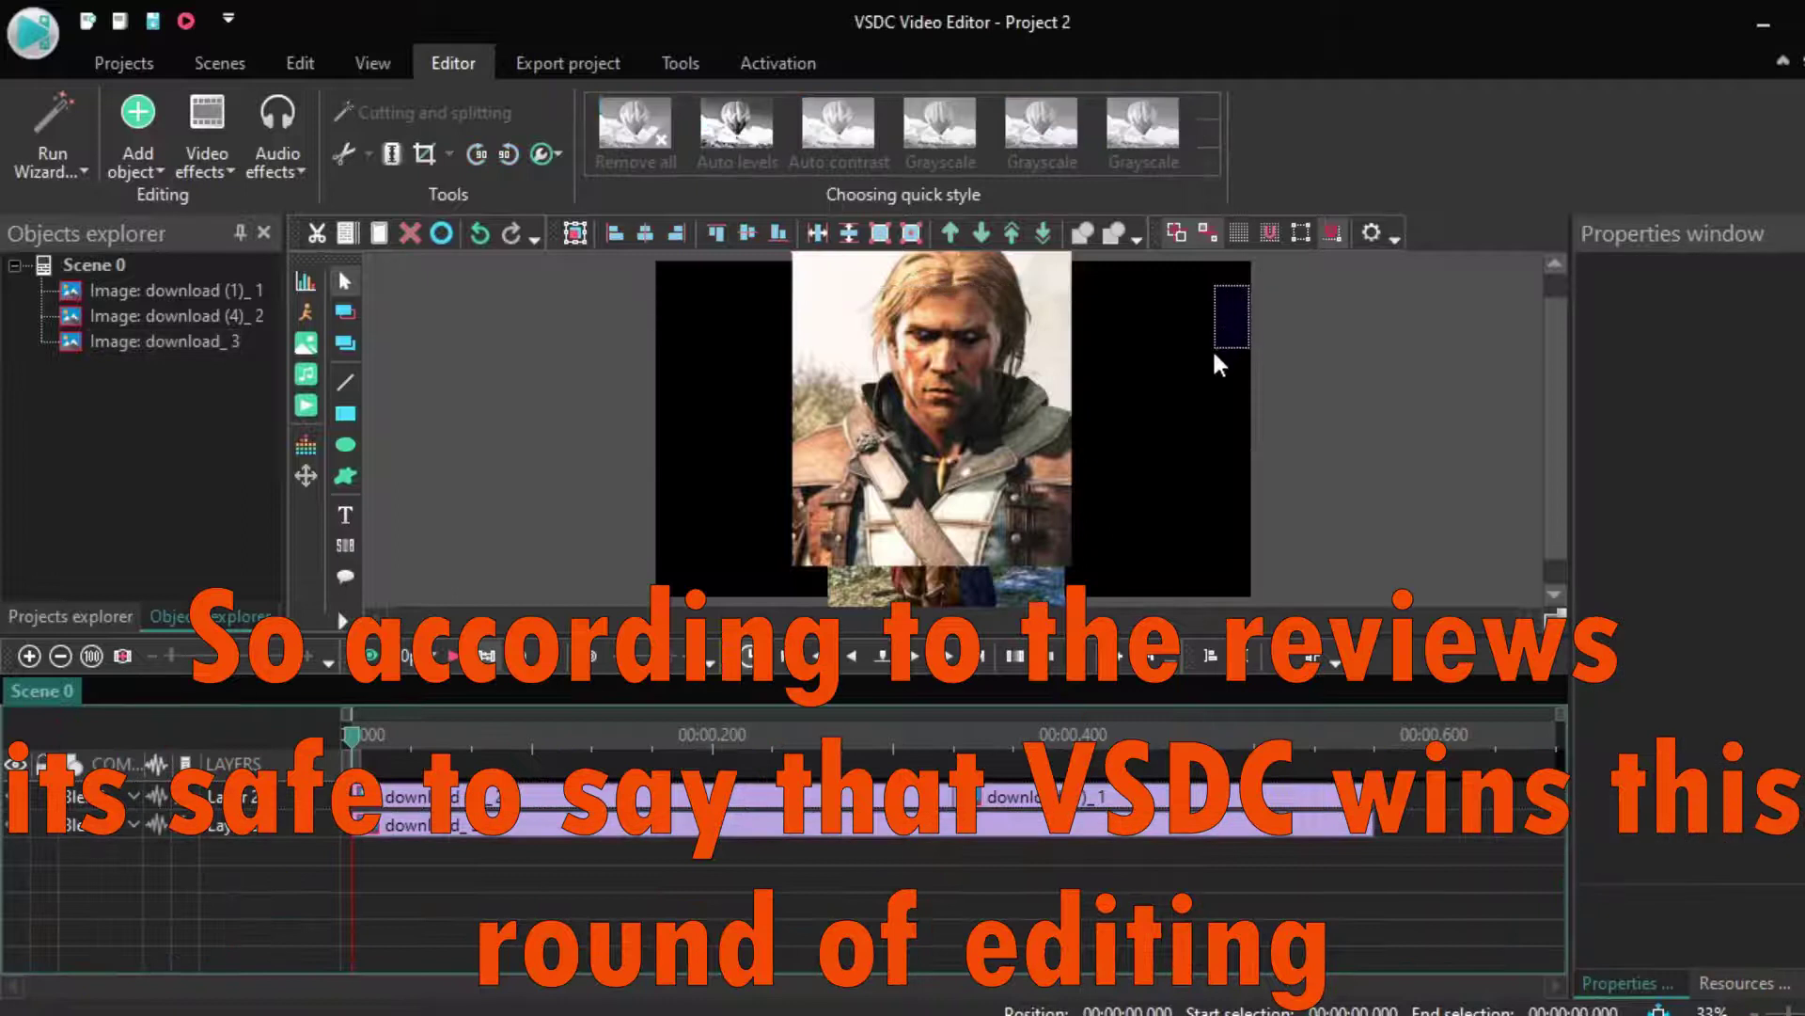
pyautogui.moveTo(1025, 375); pyautogui.dragTo(1020, 408)
pyautogui.moveTo(1226, 283); pyautogui.dragTo(1080, 412)
pyautogui.moveTo(877, 510); pyautogui.dragTo(782, 355)
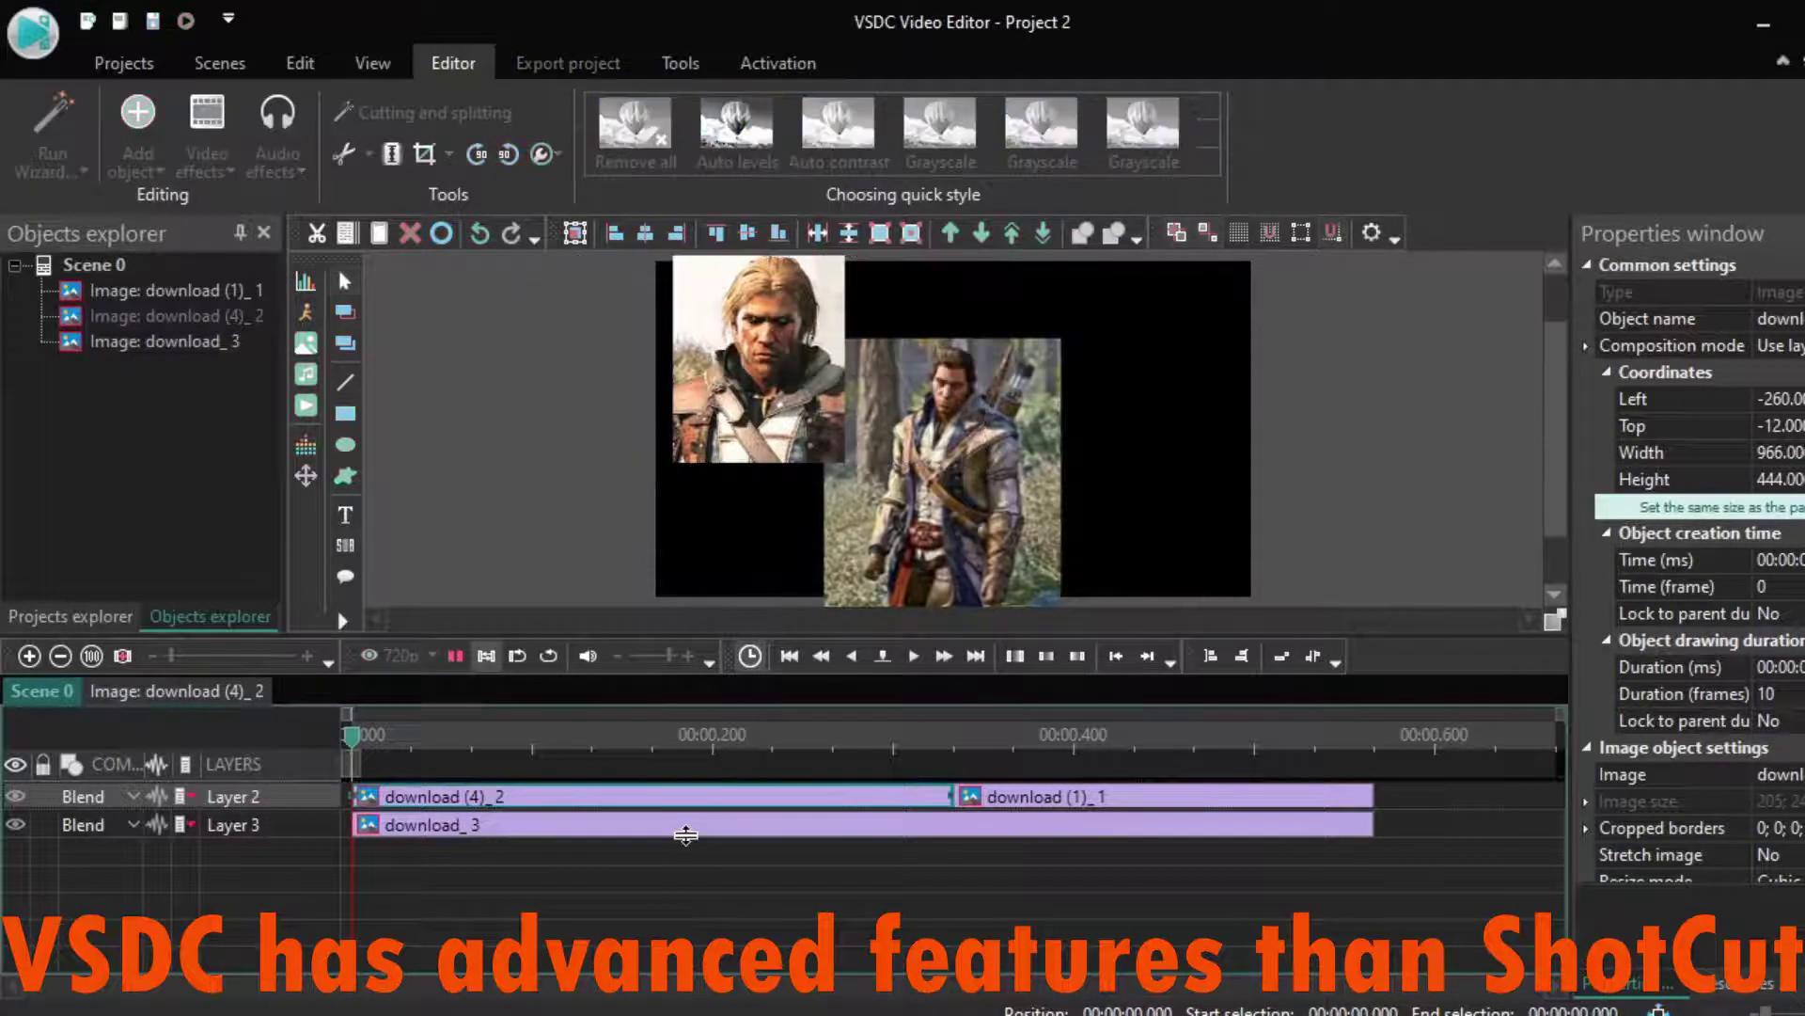
pyautogui.moveTo(685, 835)
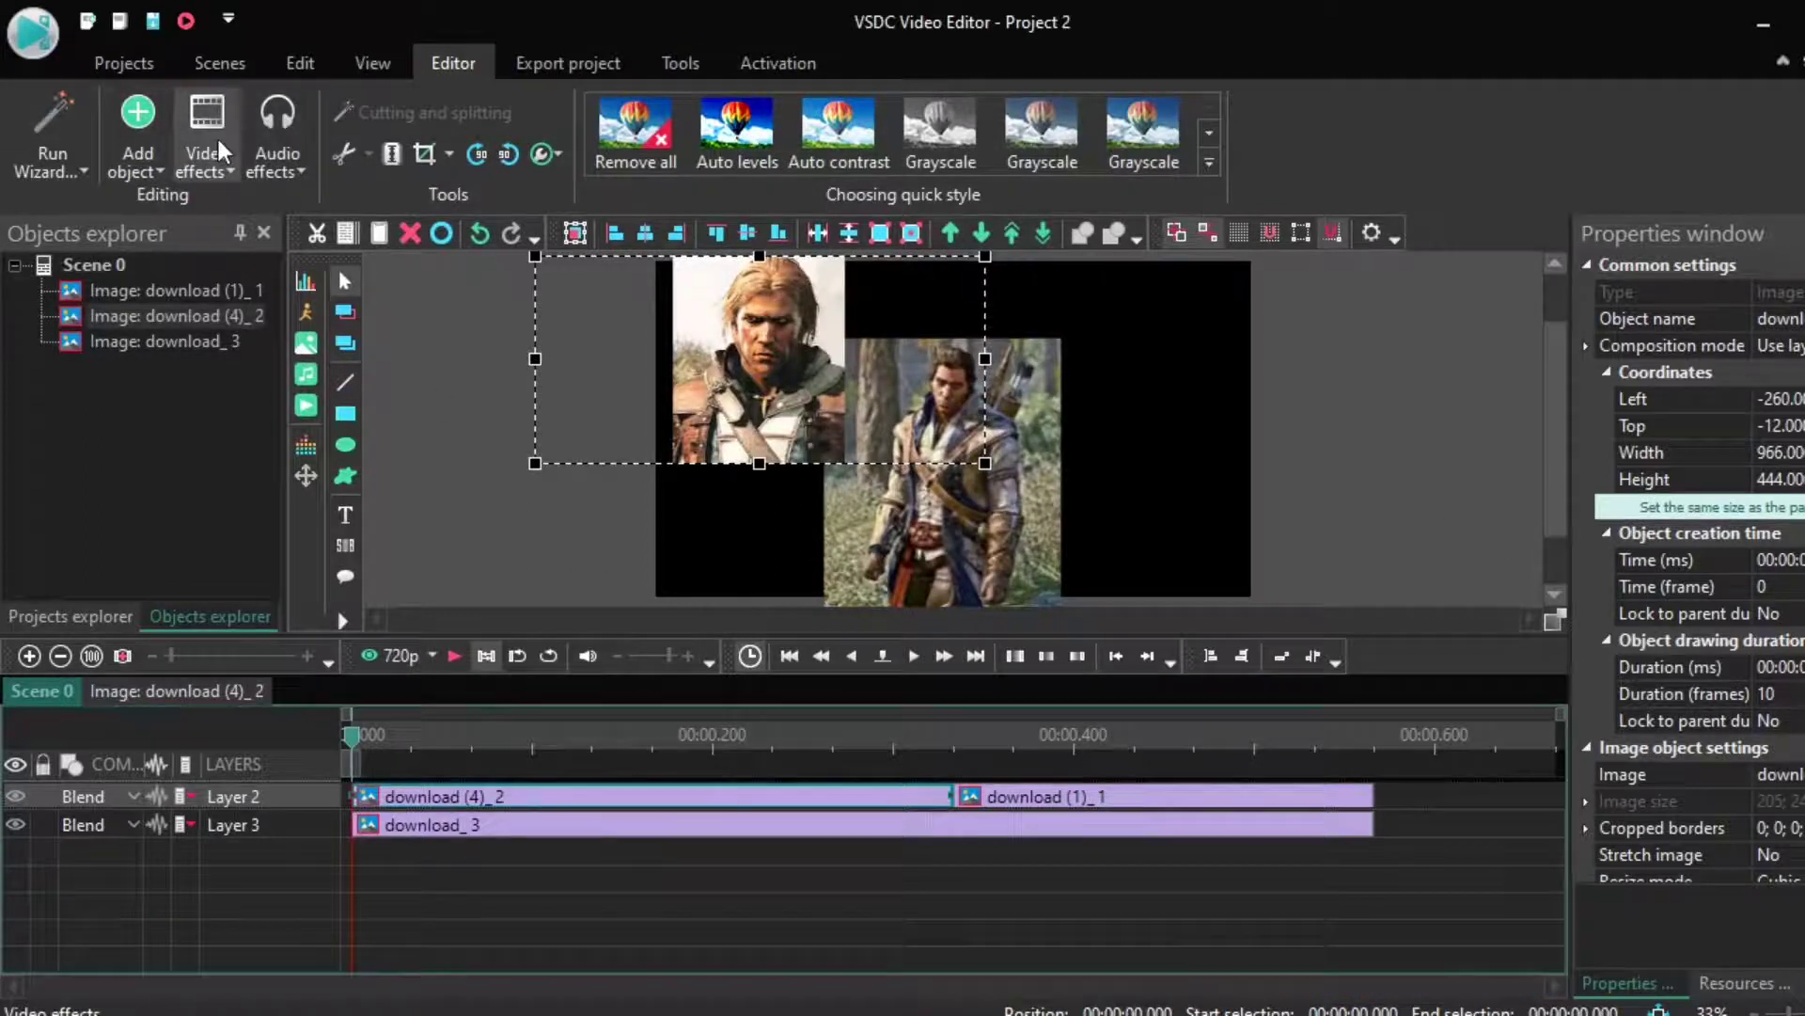
# Step: Add a text object near the frame bottom with the caption 'Haha this is m'
pyautogui.click(154, 143)
pyautogui.moveTo(188, 427)
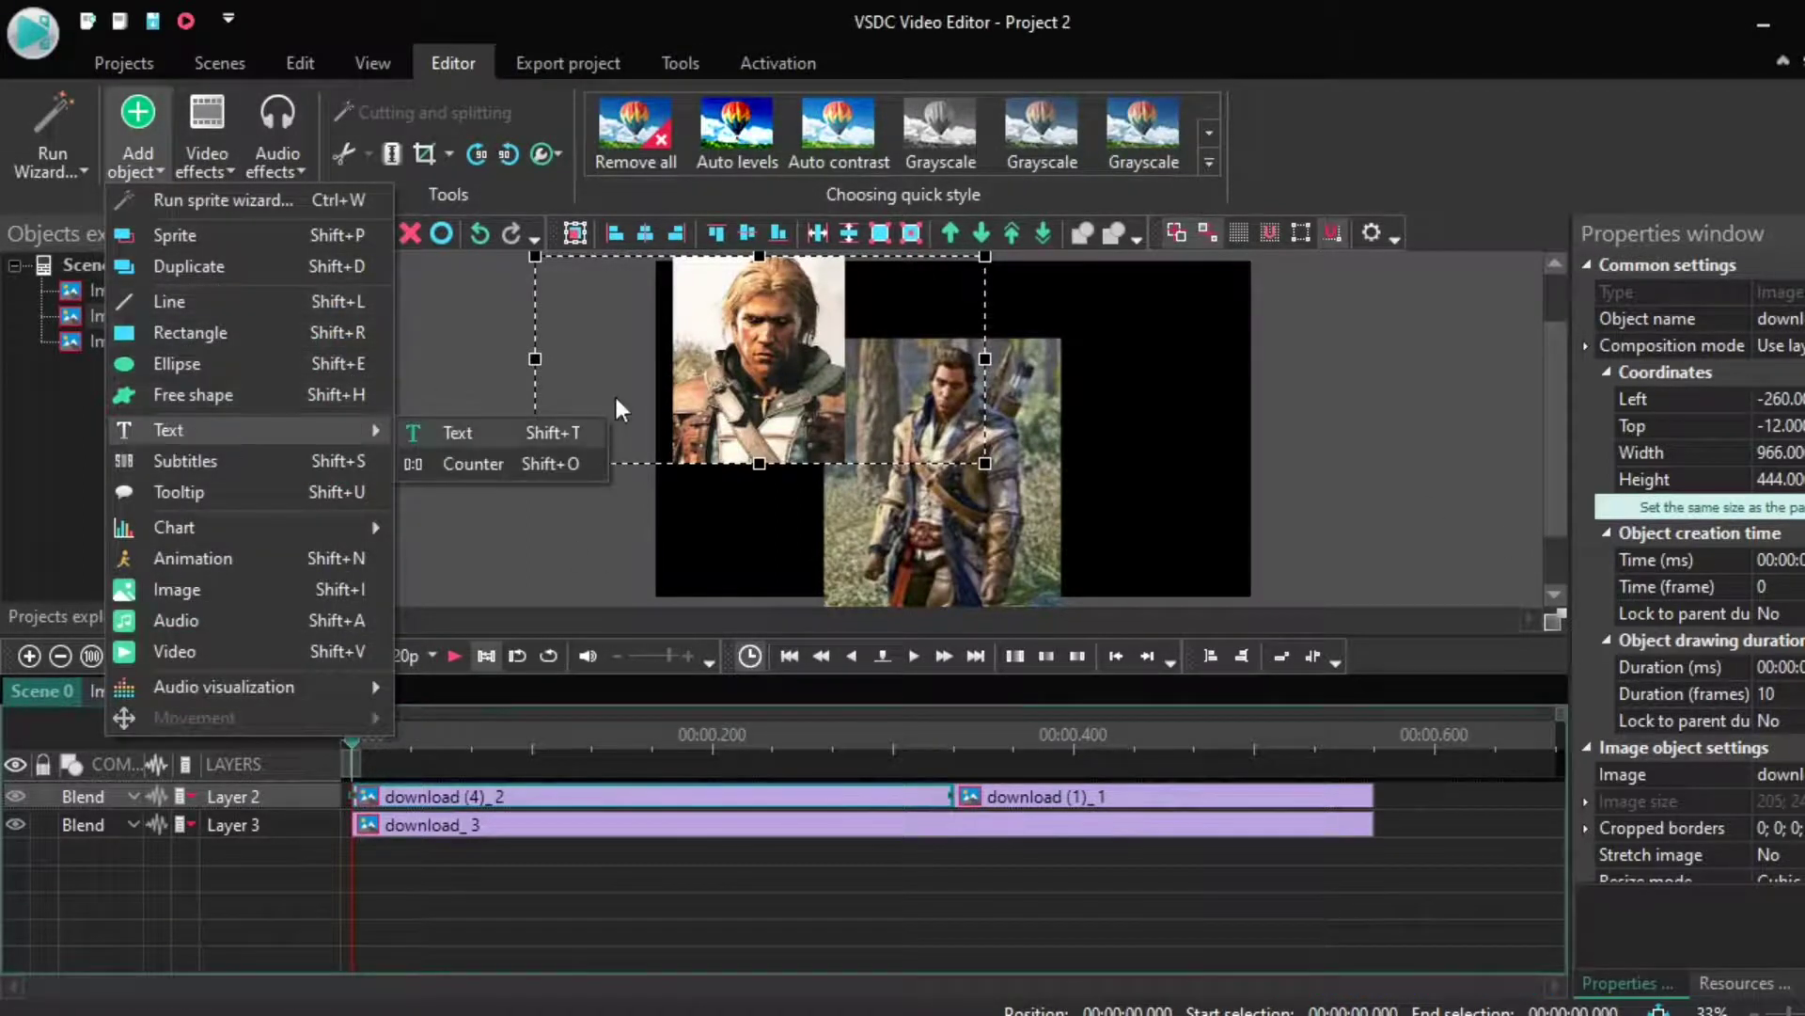
pyautogui.click(451, 430)
pyautogui.click(1274, 658)
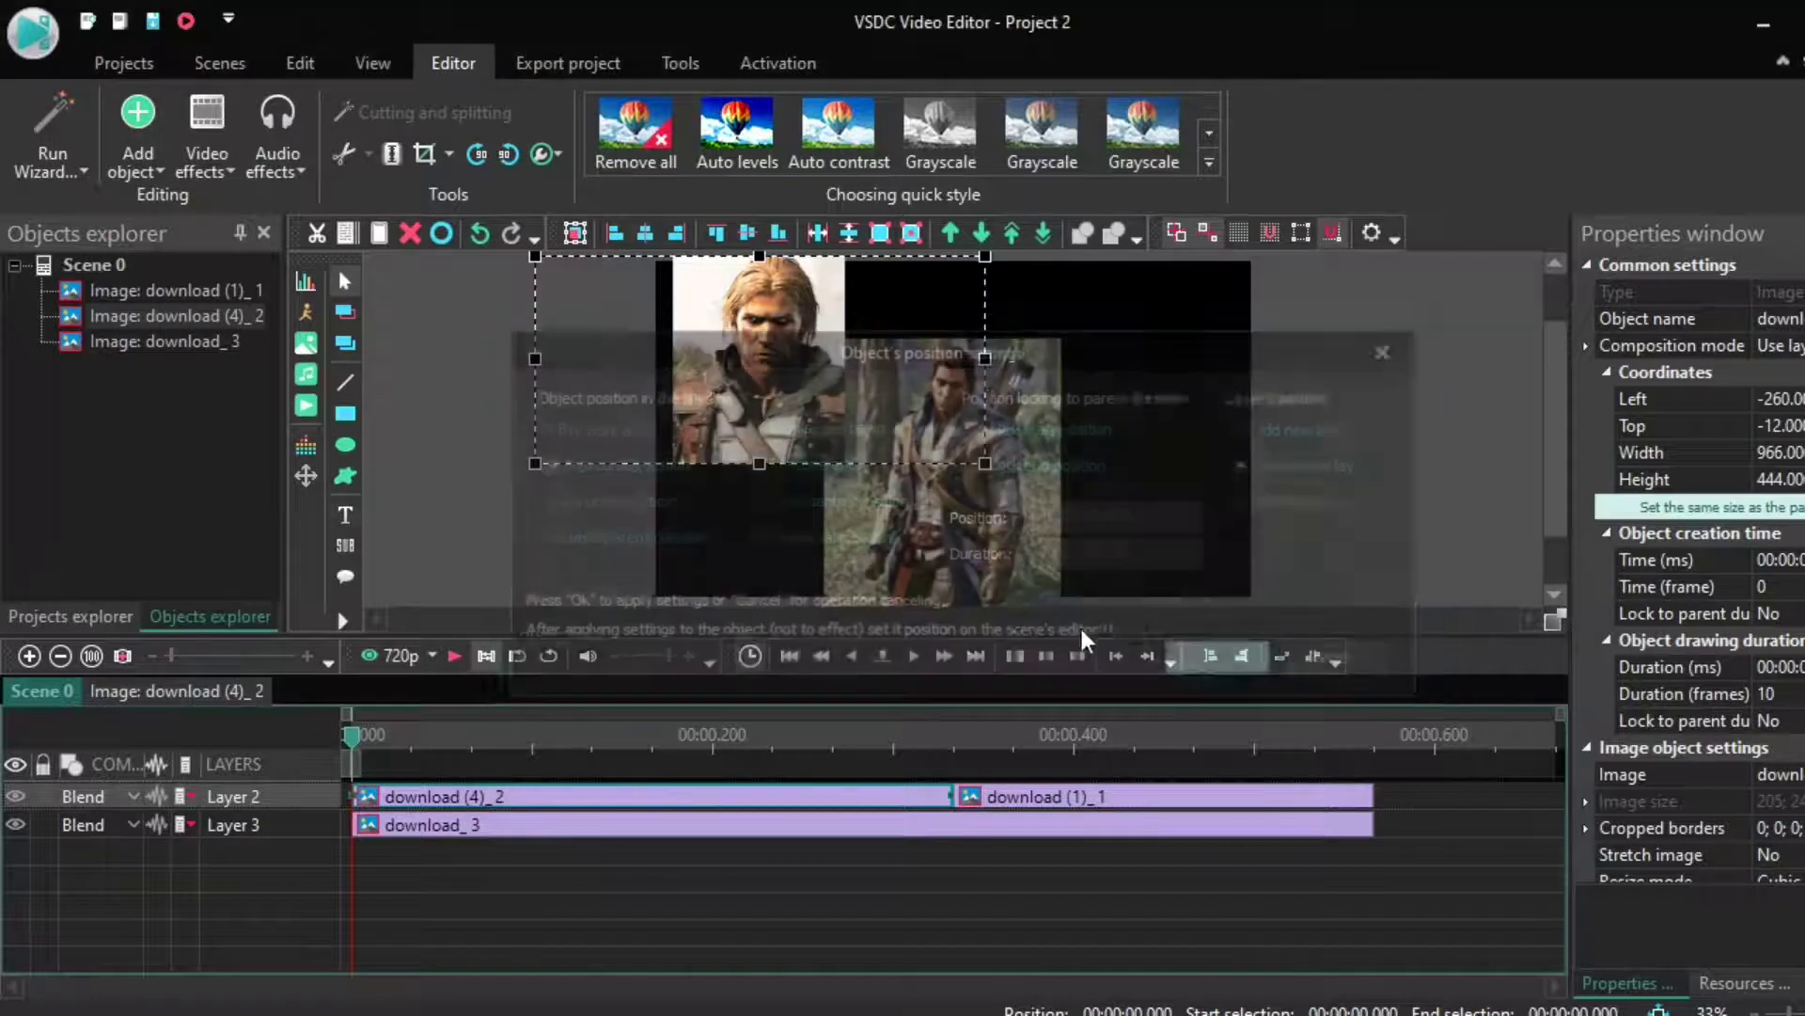
pyautogui.moveTo(724, 508); pyautogui.dragTo(1225, 585)
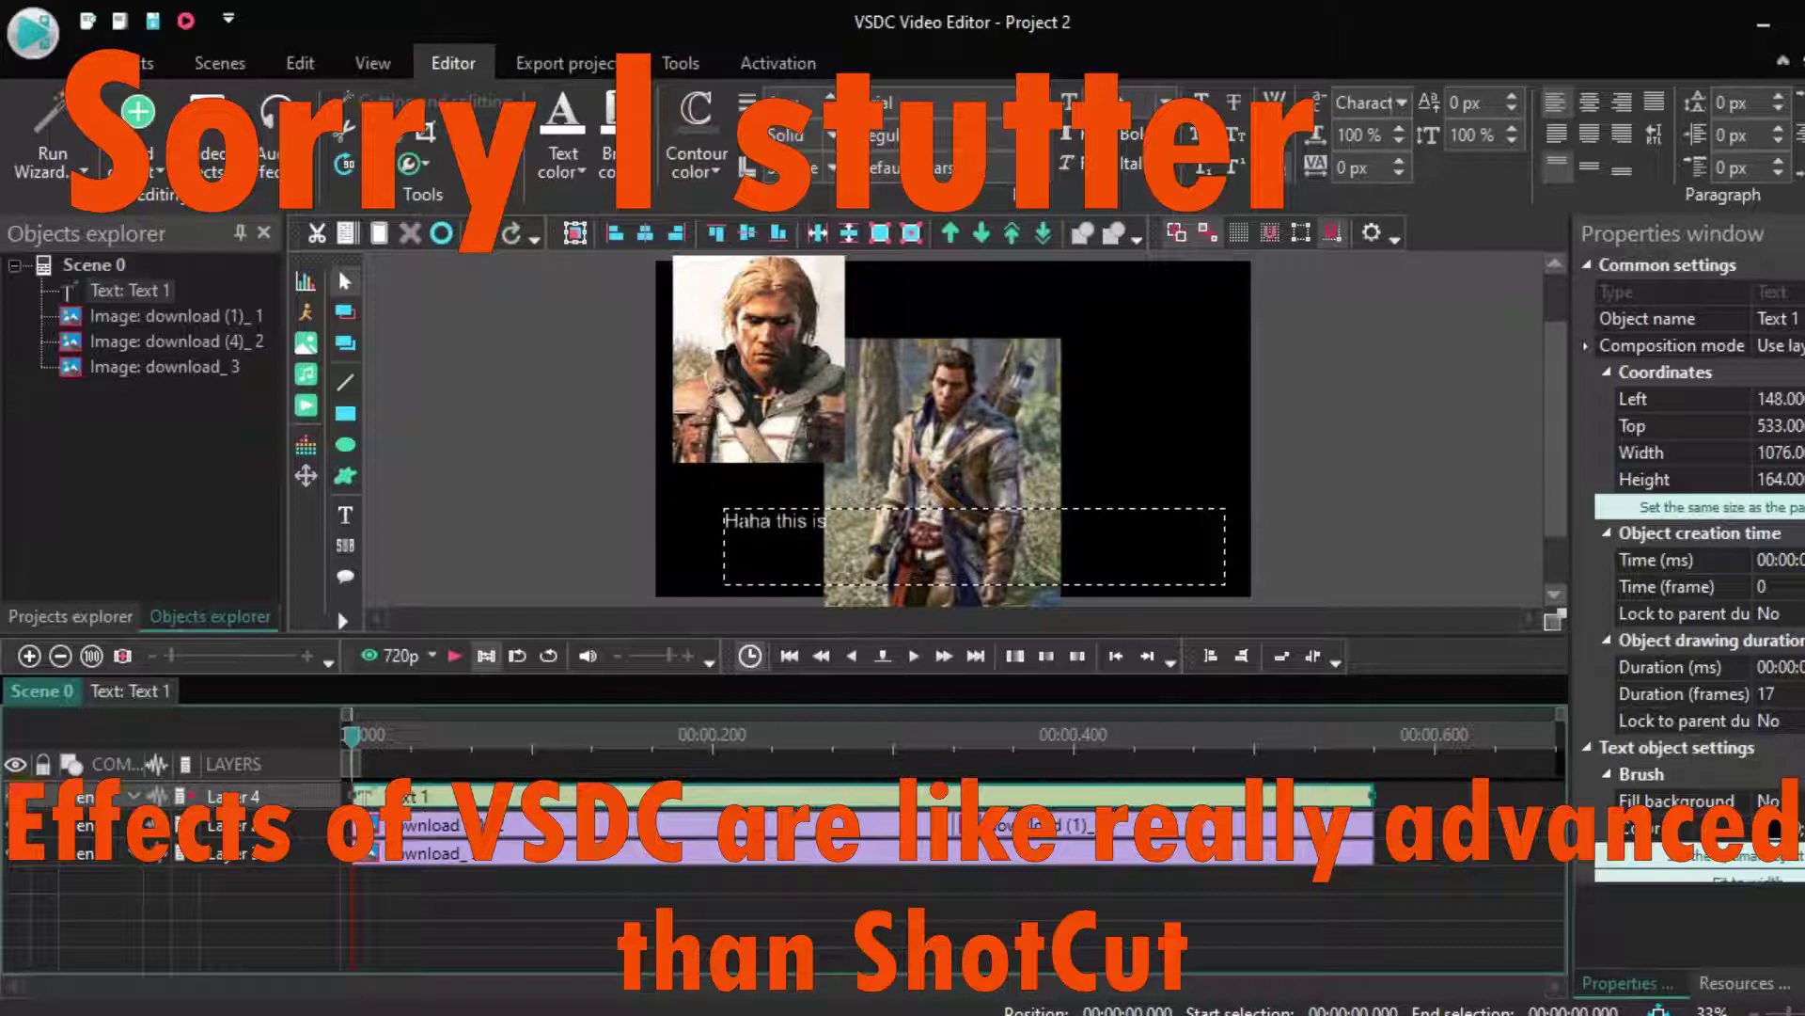
pyautogui.write('Haha this is me of Vsdc lol')
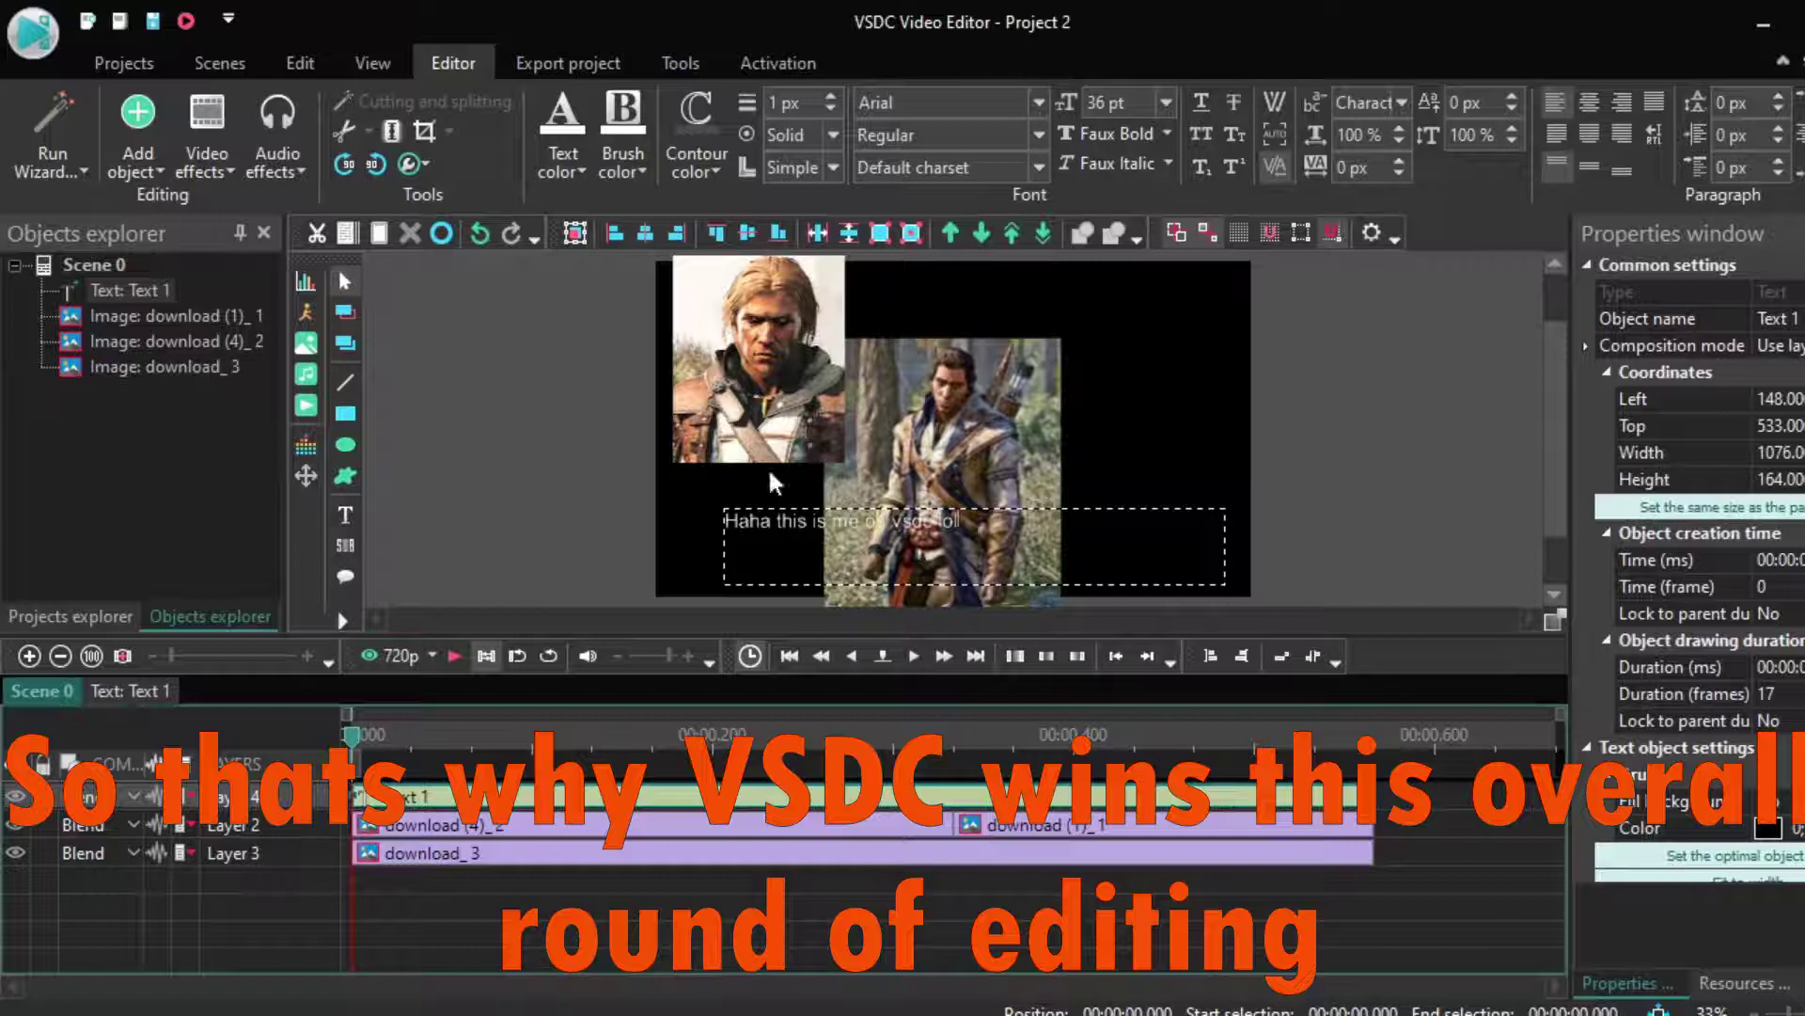
# Step: Try a 168 pt font size for the caption
pyautogui.click(1166, 101)
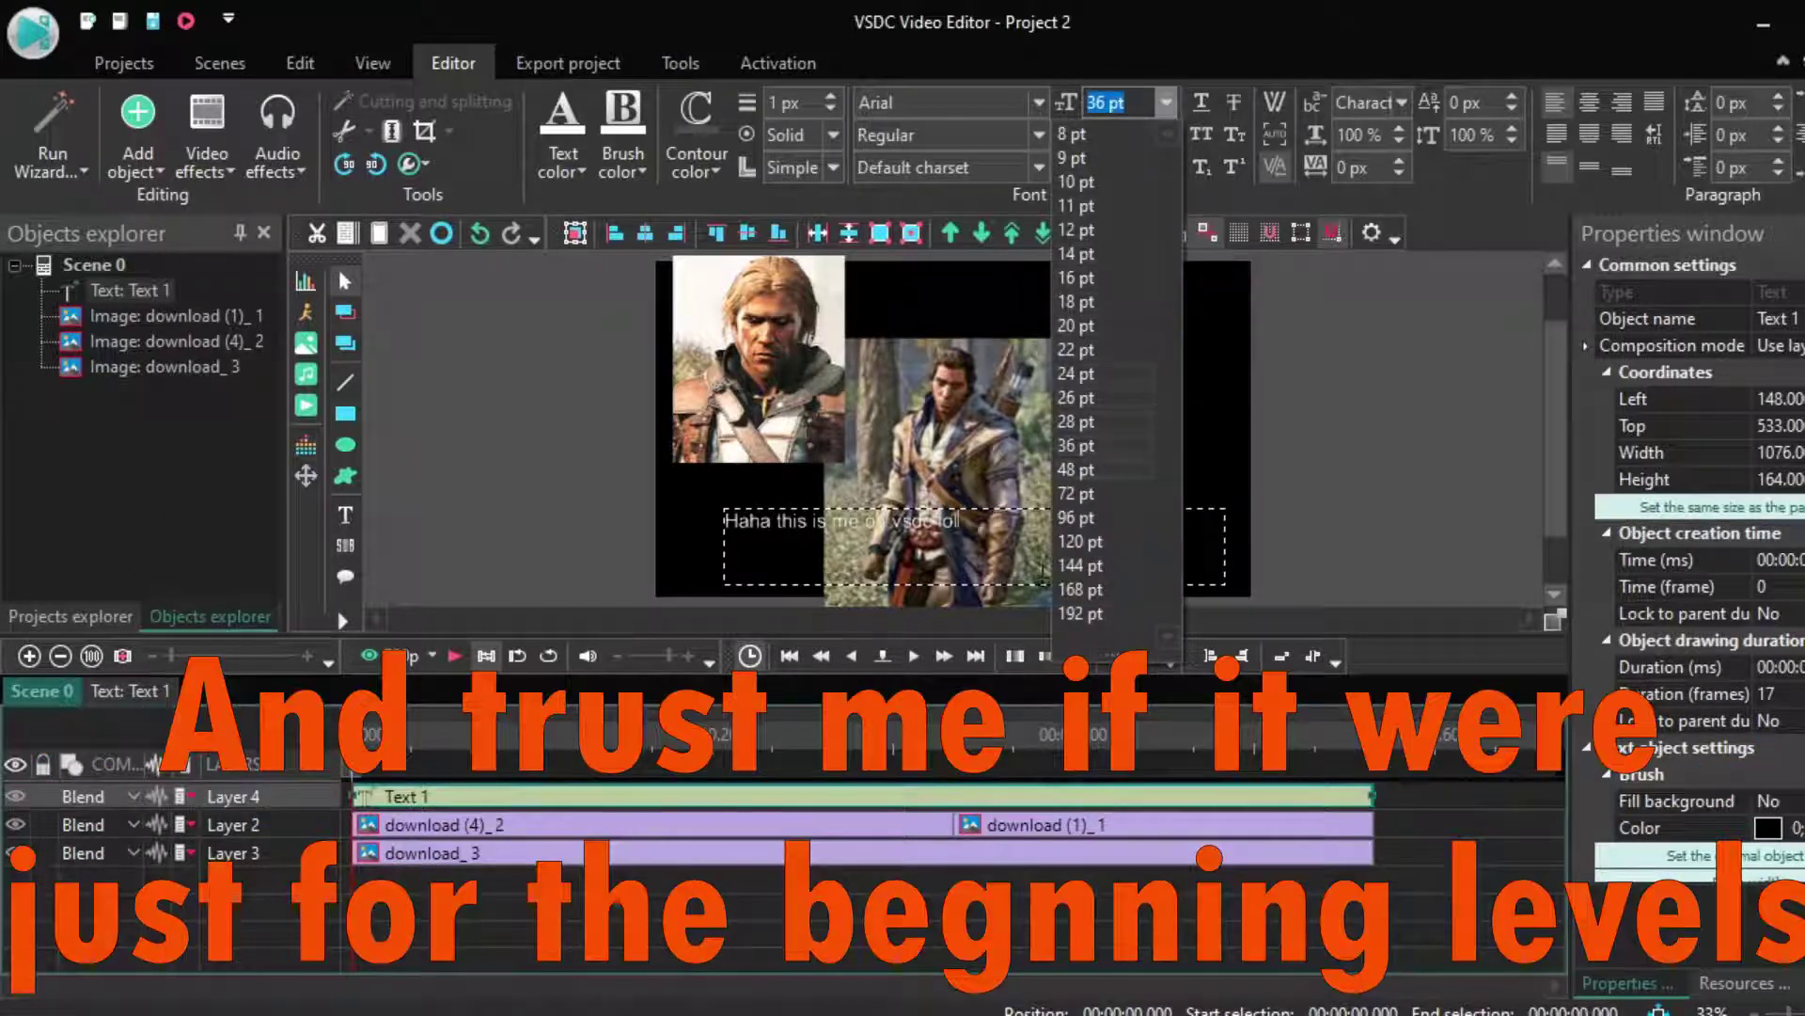
pyautogui.click(1074, 590)
pyautogui.click(995, 548)
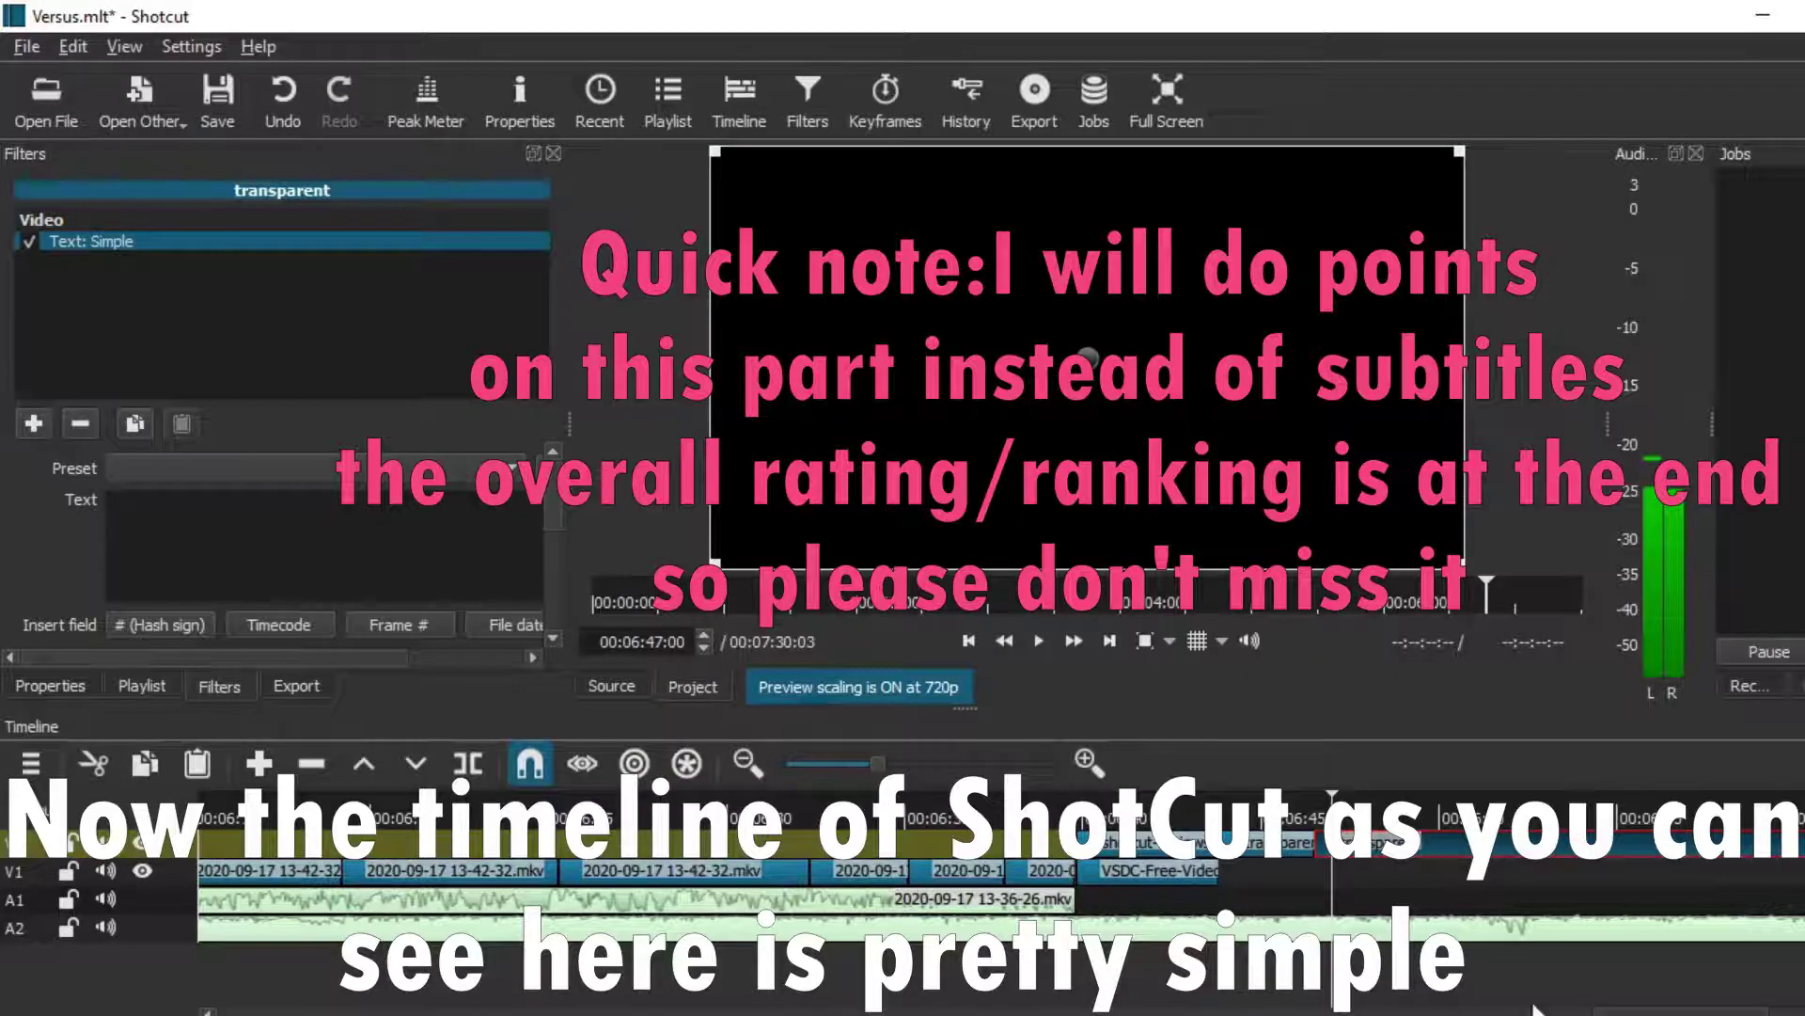
# Step: Scroll the Versus.mlt timeline, check the track options, and park the playhead at 00:04:22
pyautogui.moveTo(1636, 1013); pyautogui.dragTo(155, 969)
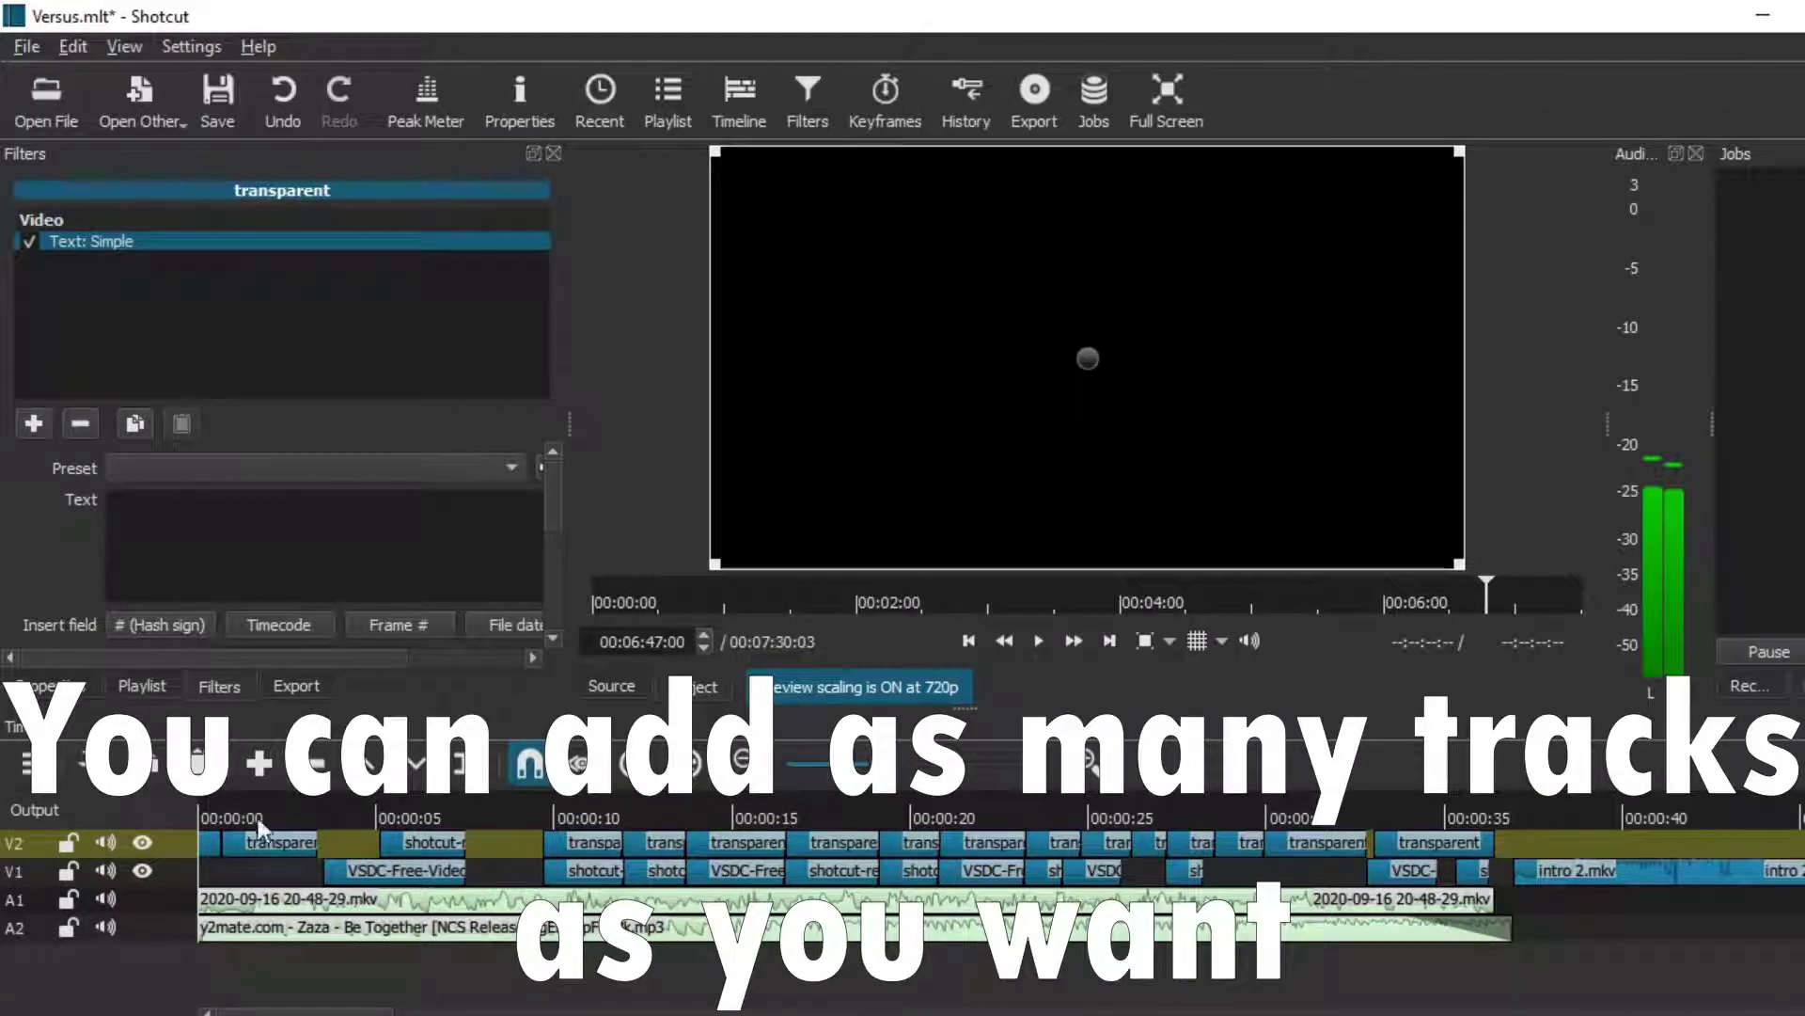
pyautogui.rightClick(190, 968)
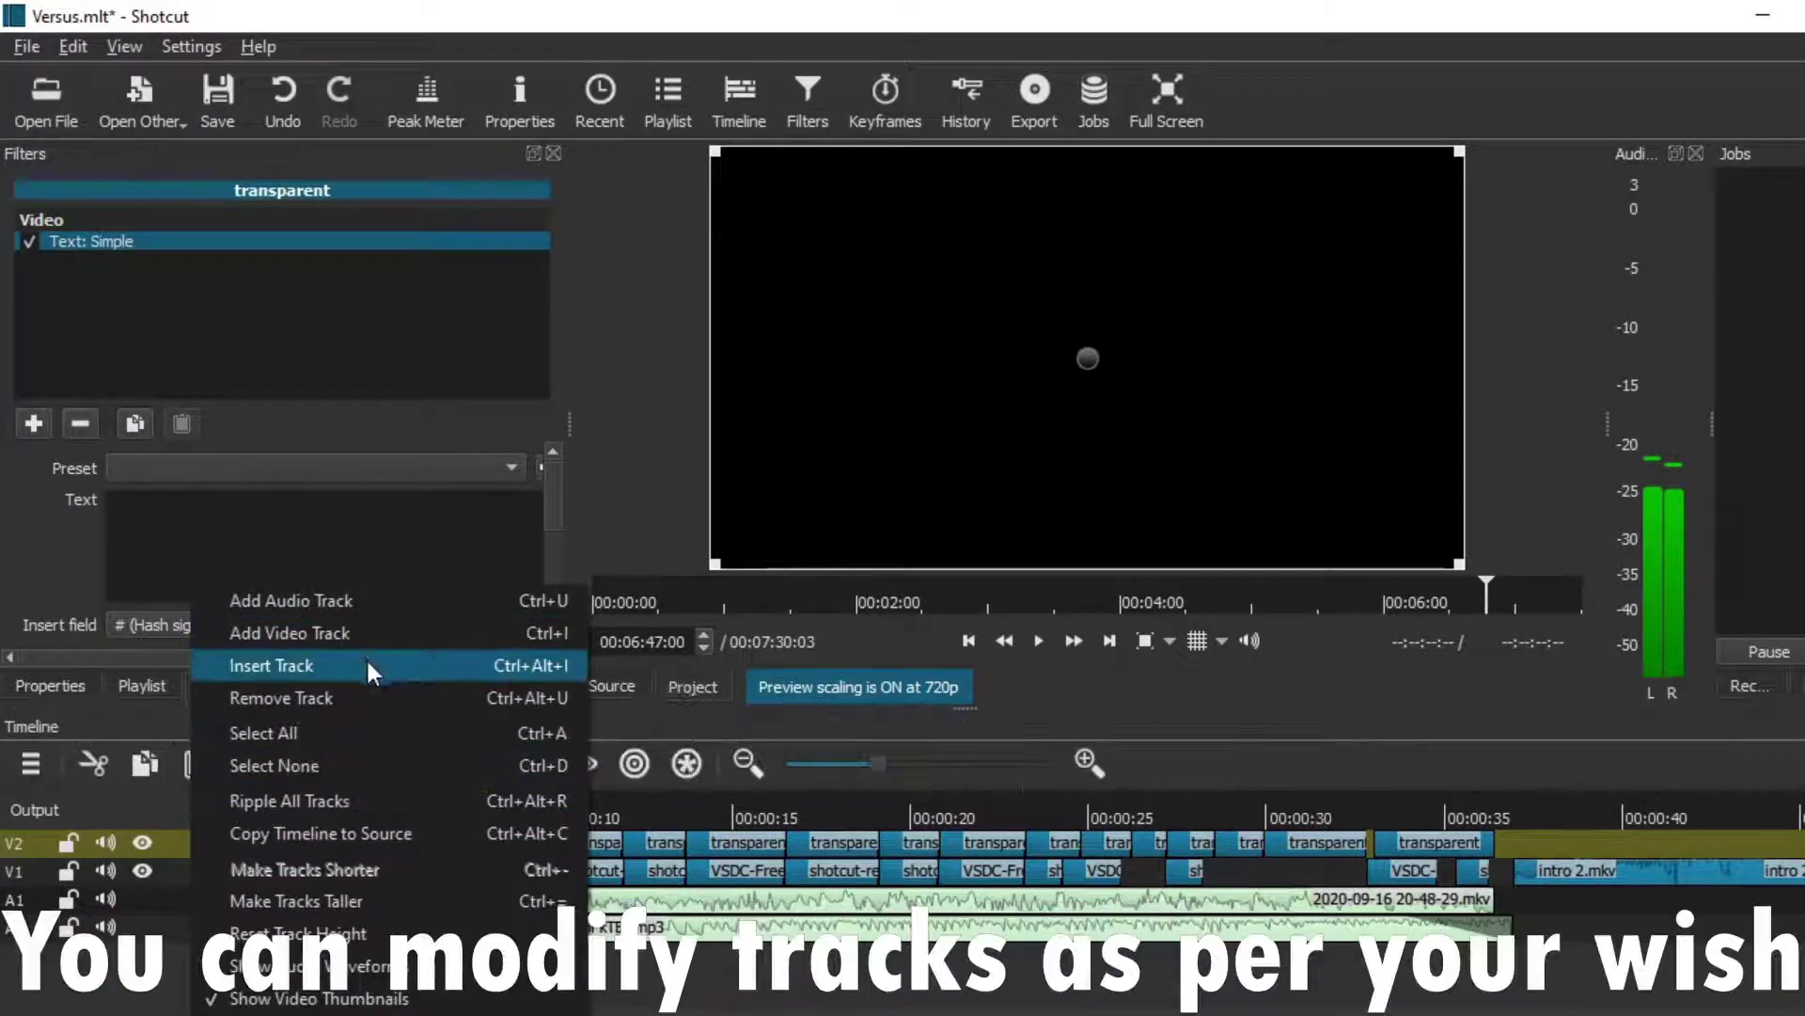
pyautogui.click(784, 1001)
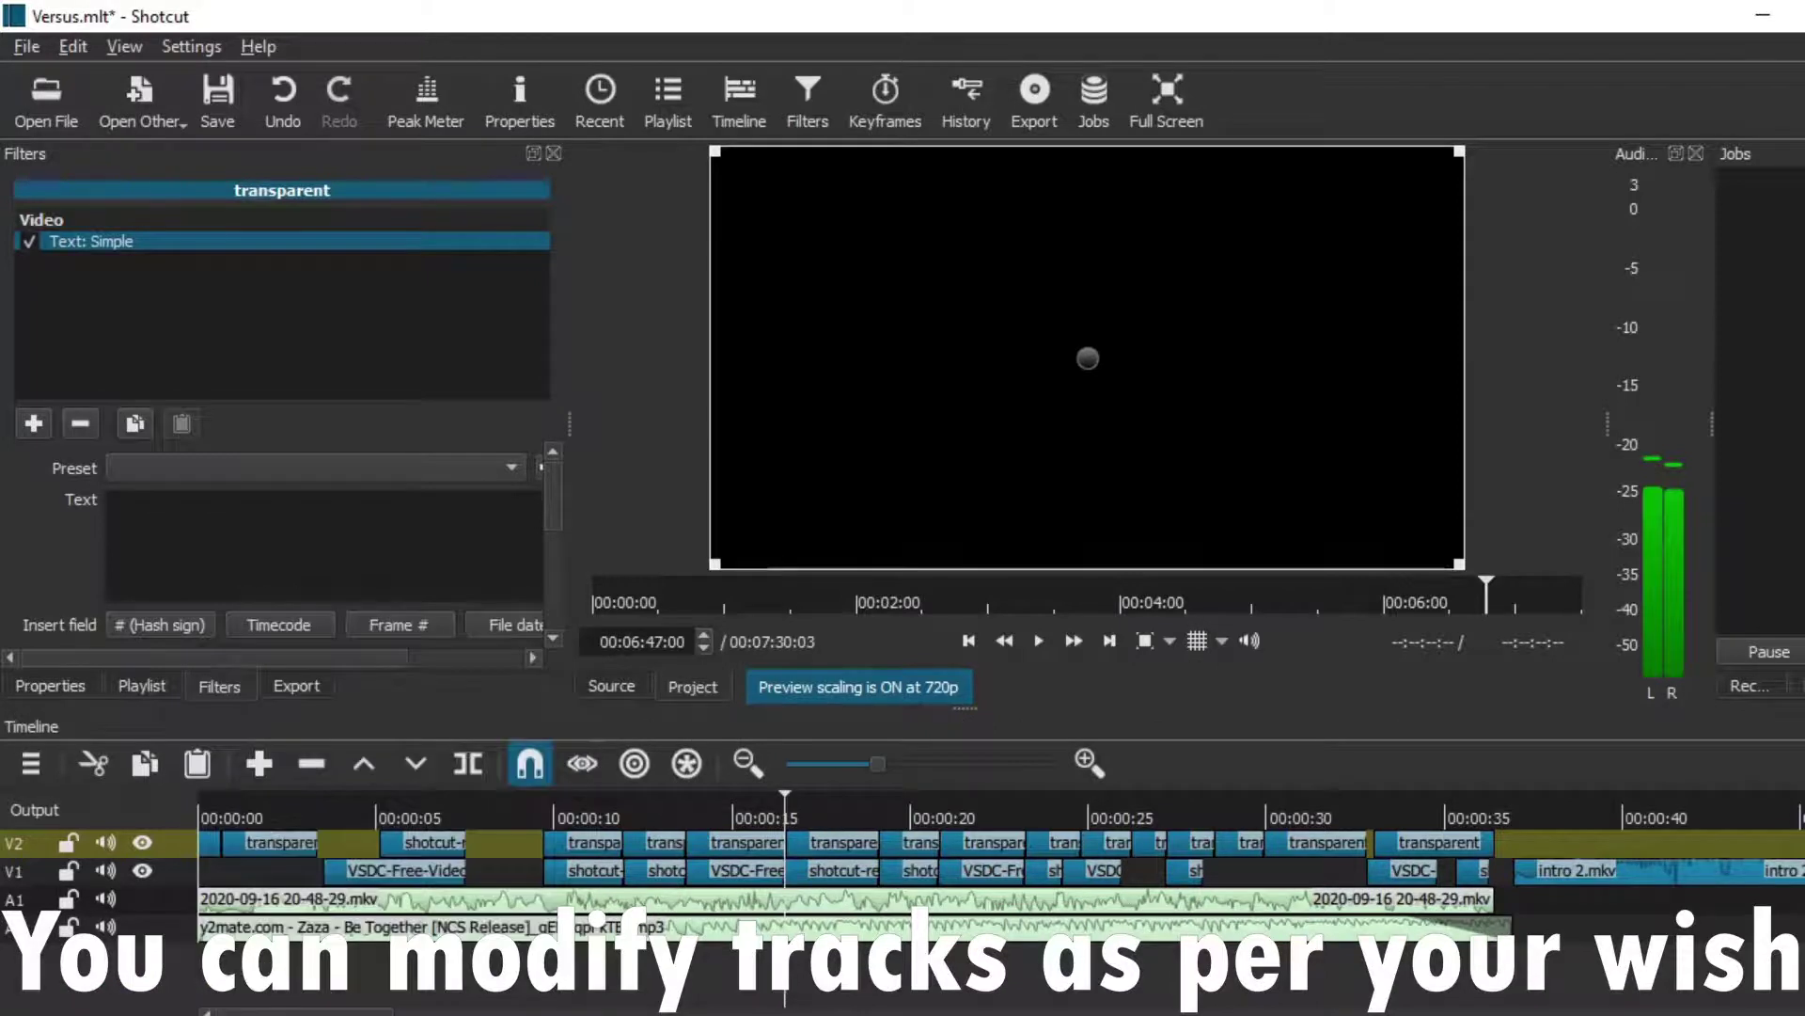
pyautogui.moveTo(379, 1013); pyautogui.dragTo(1255, 992)
pyautogui.click(1167, 983)
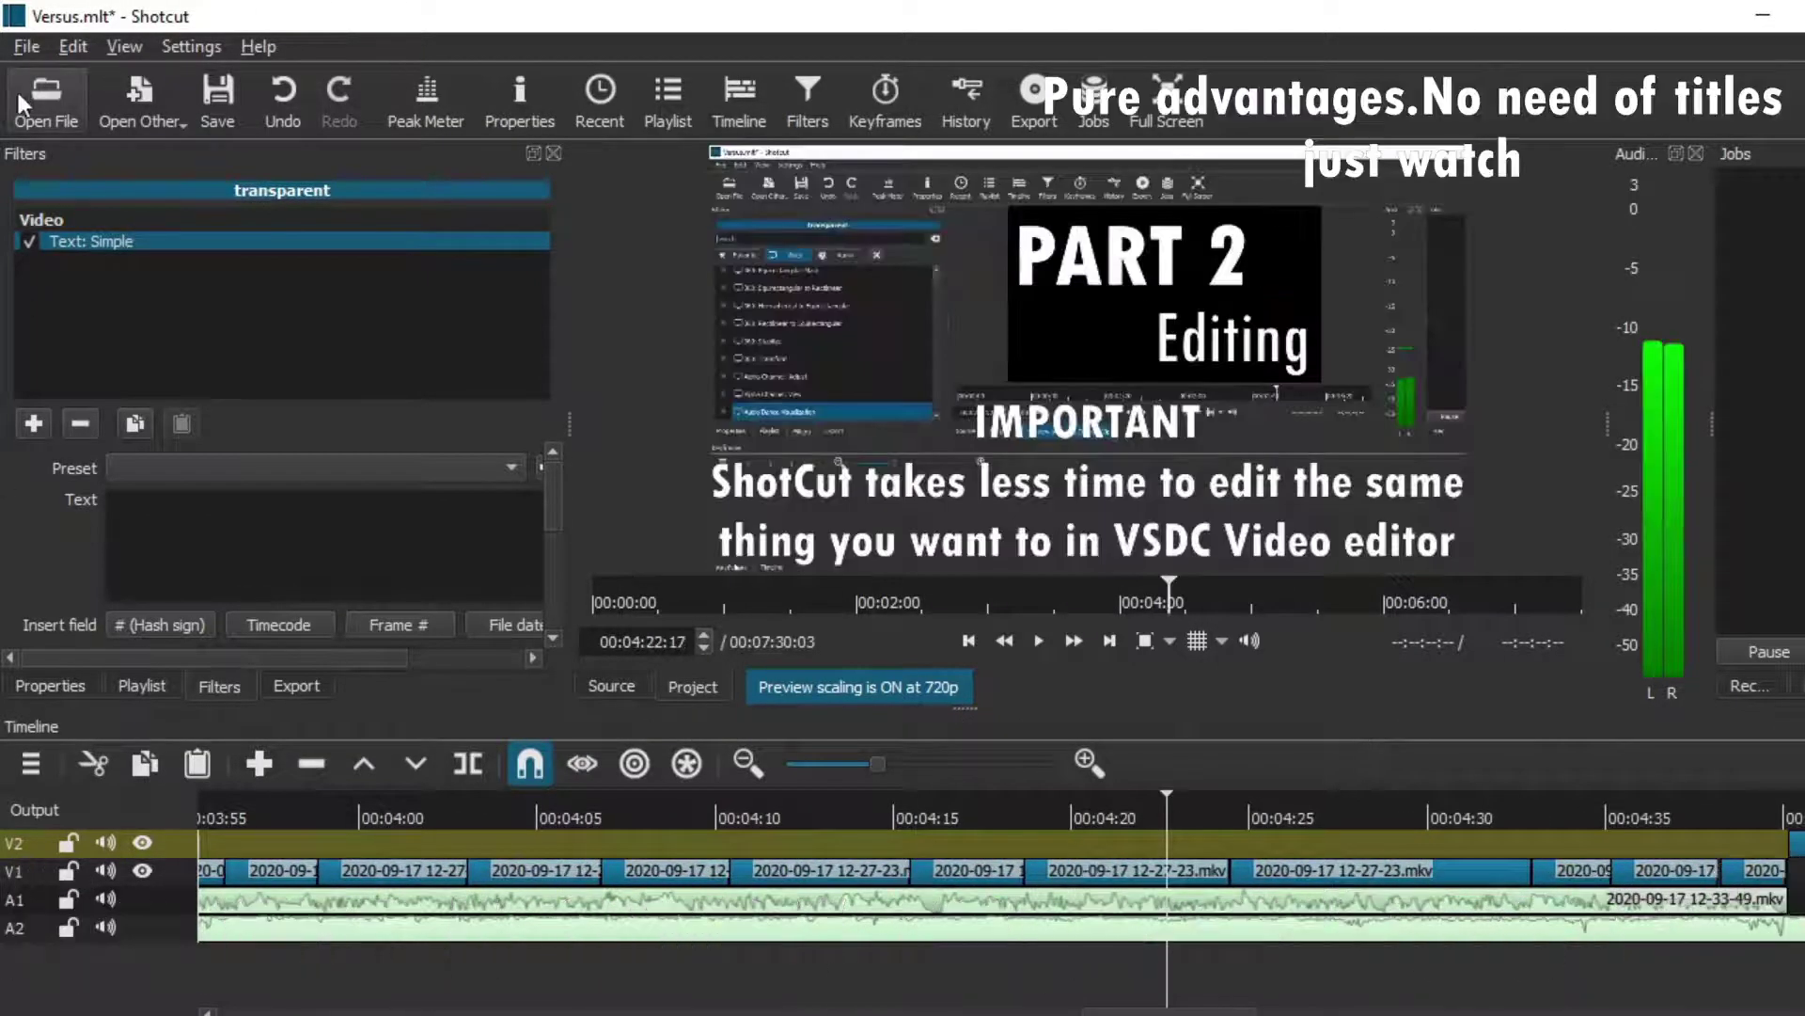
# Step: Turn on Ripple editing and shift the transparent title clip left on V2
pyautogui.click(156, 100)
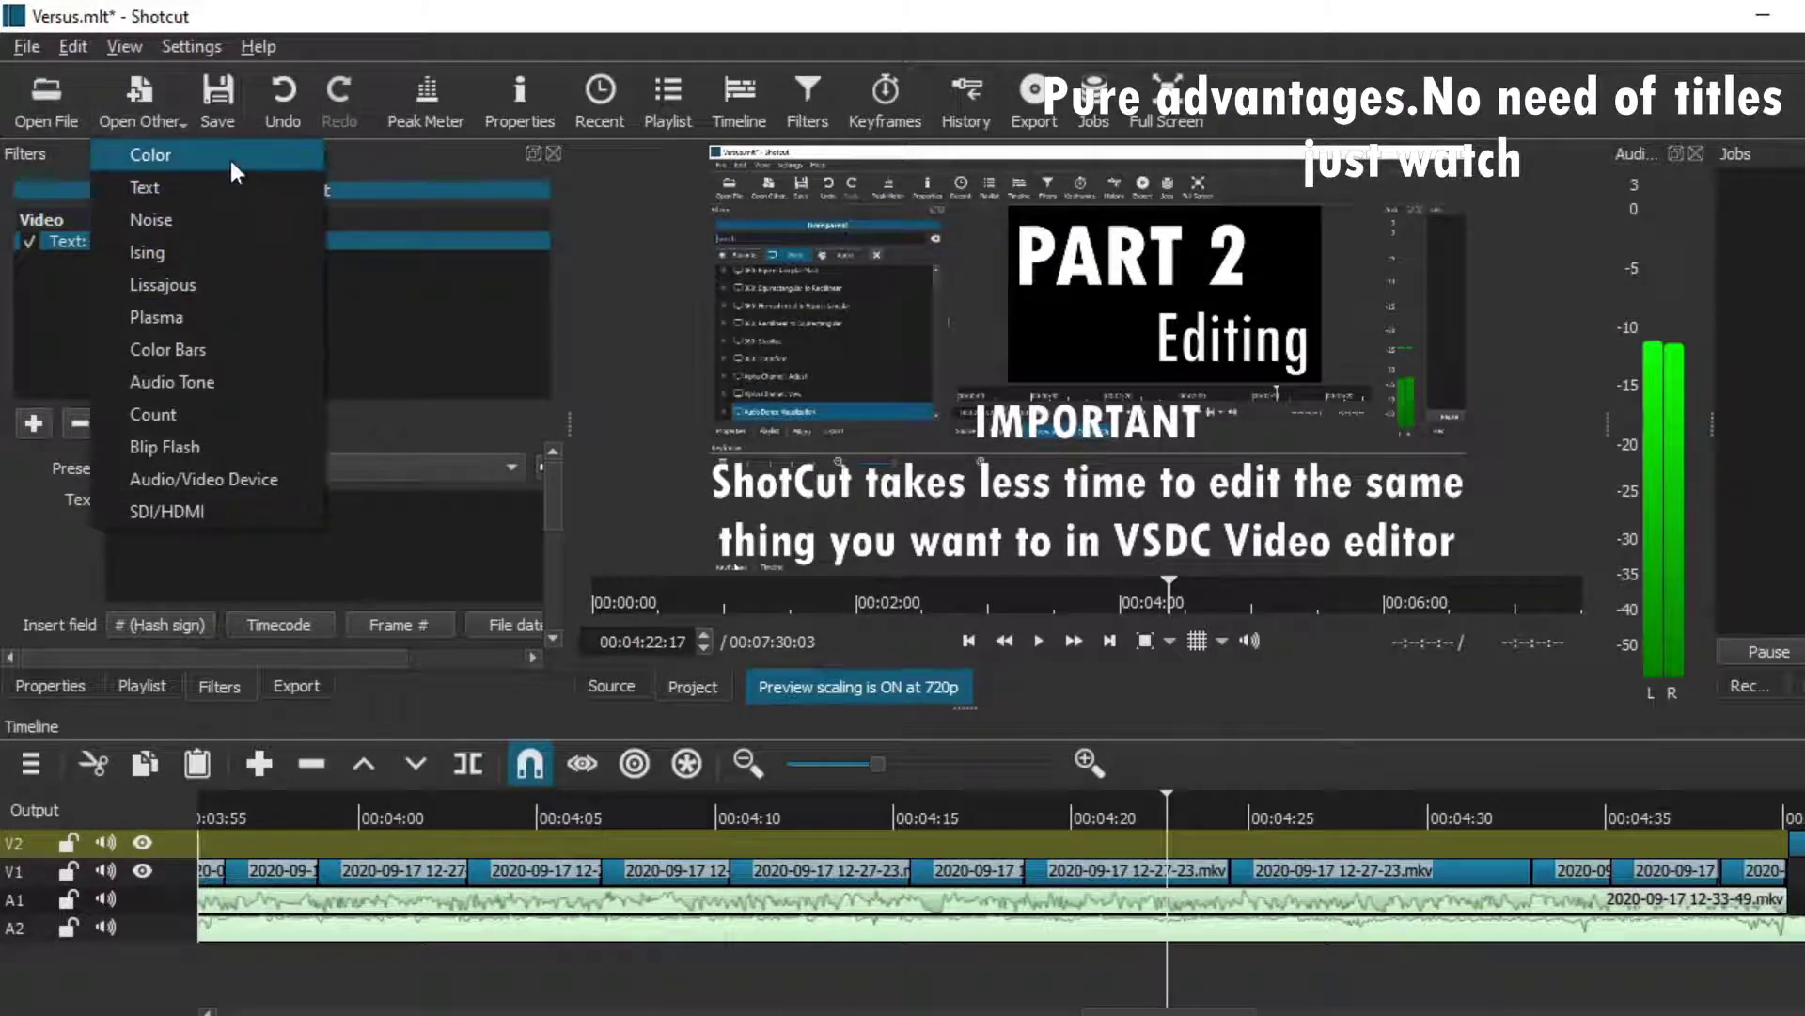
pyautogui.click(613, 323)
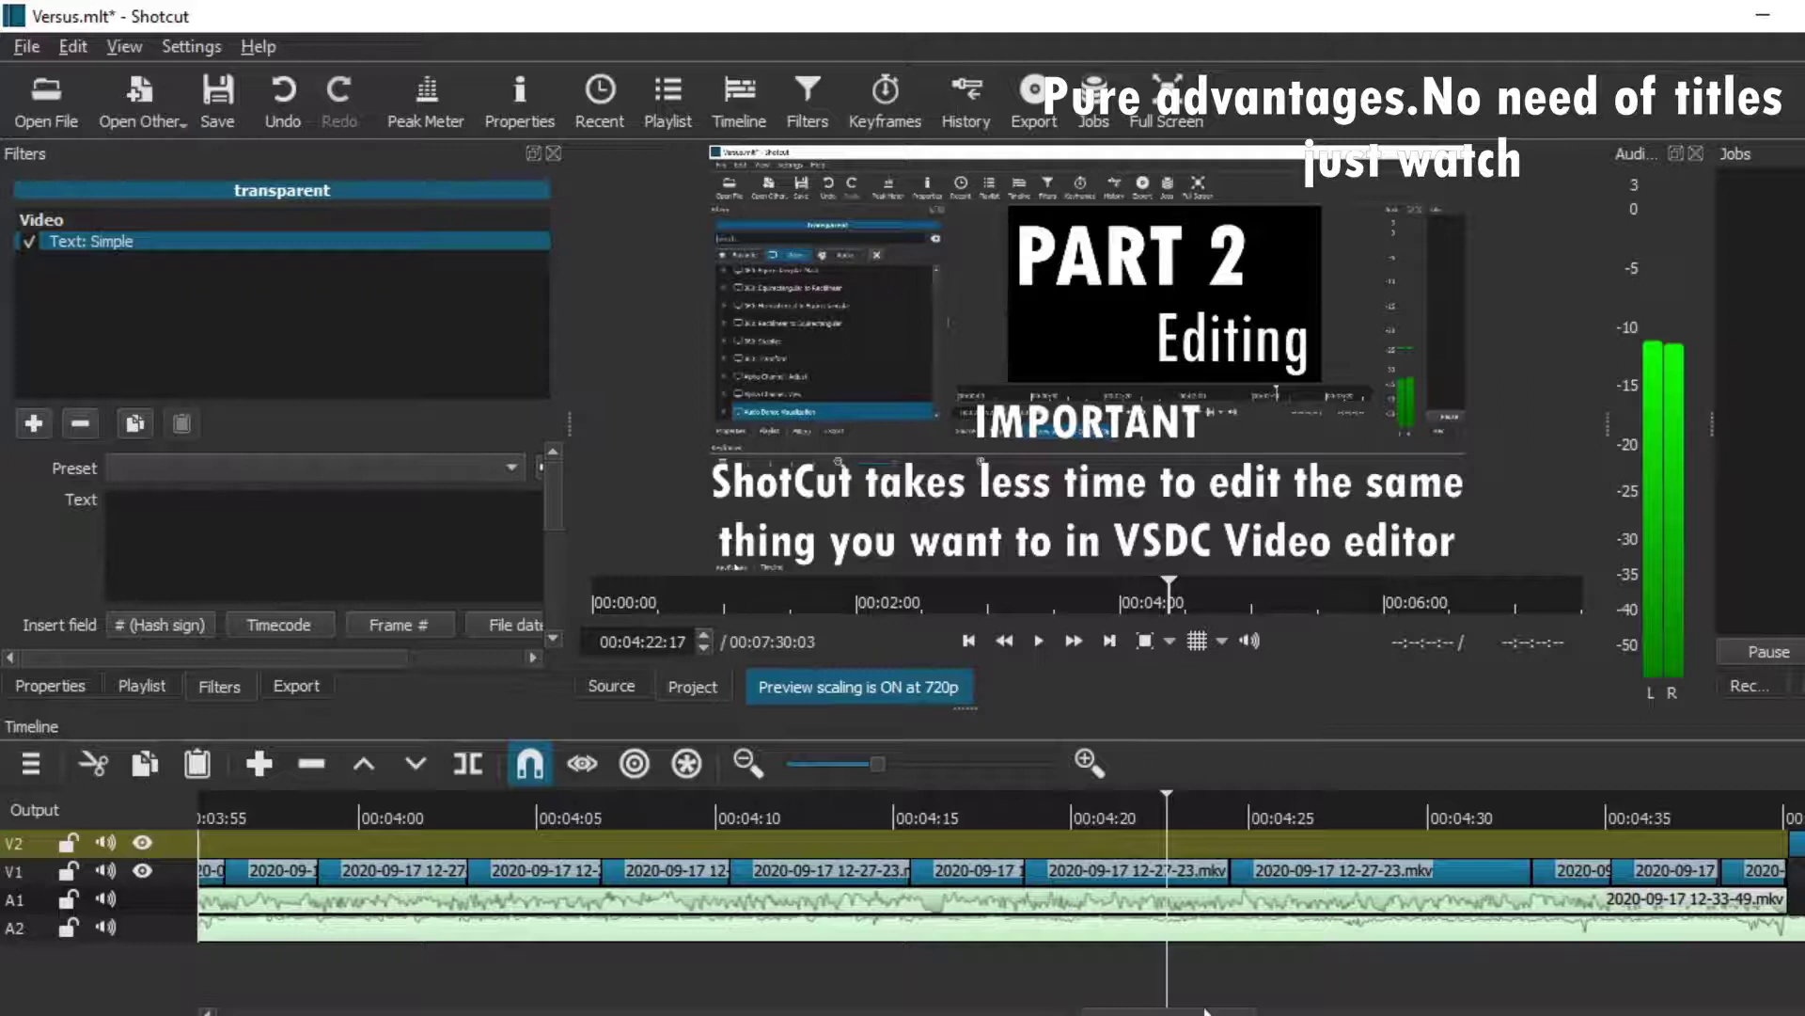
pyautogui.scroll(-10, 1335, 906)
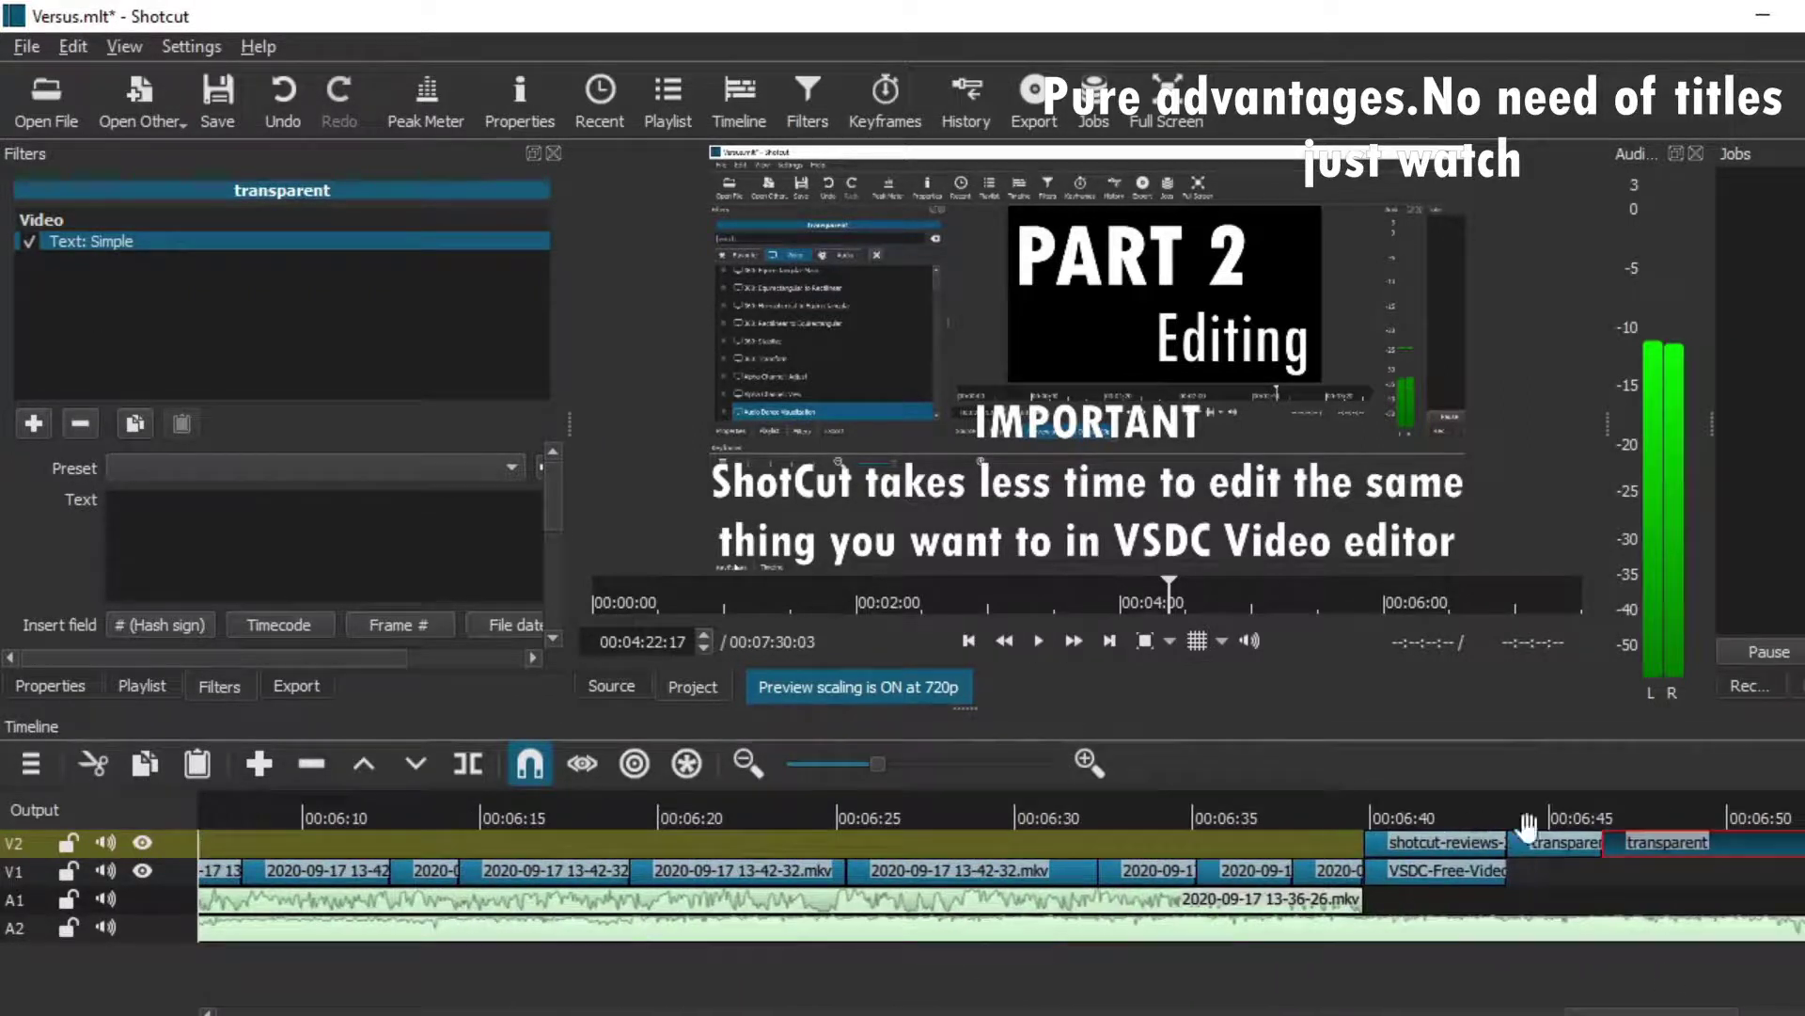
pyautogui.moveTo(1703, 834)
pyautogui.mouseDown()
pyautogui.moveTo(1709, 879)
pyautogui.moveTo(1621, 879)
pyautogui.moveTo(1680, 875)
pyautogui.moveTo(1674, 852)
pyautogui.mouseUp()
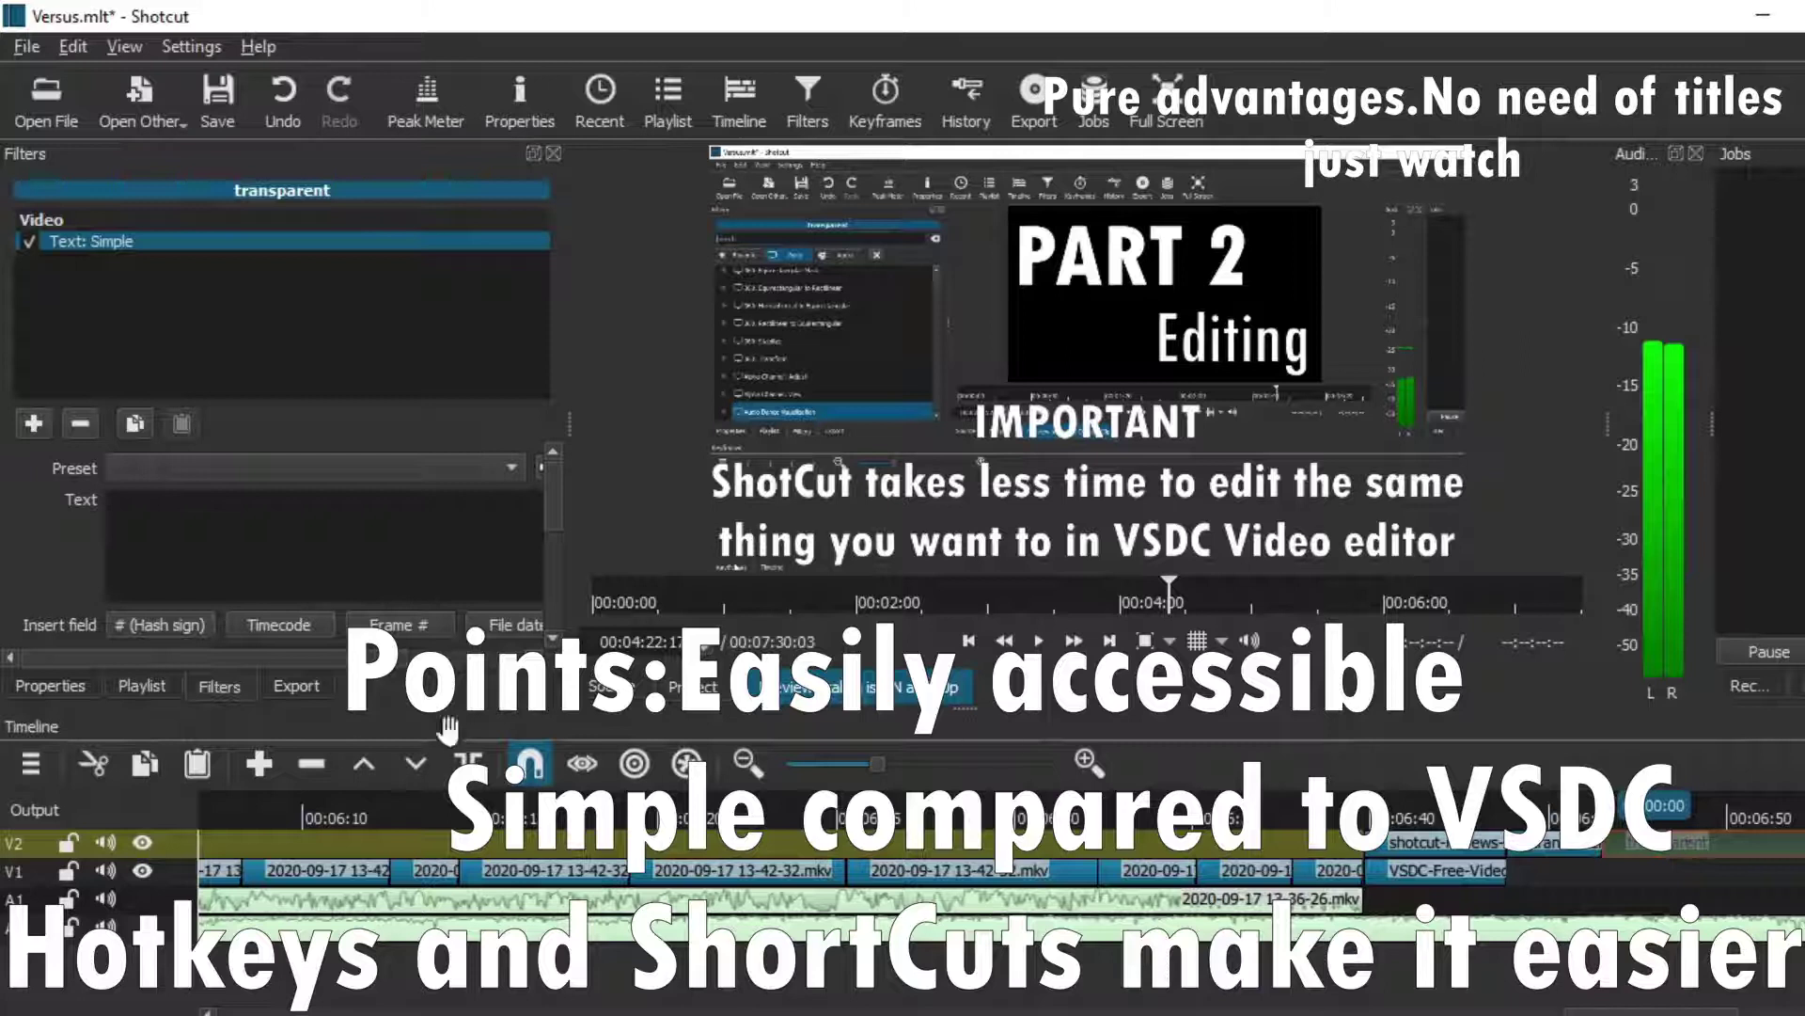
pyautogui.click(636, 764)
pyautogui.moveTo(1768, 846); pyautogui.dragTo(1632, 858)
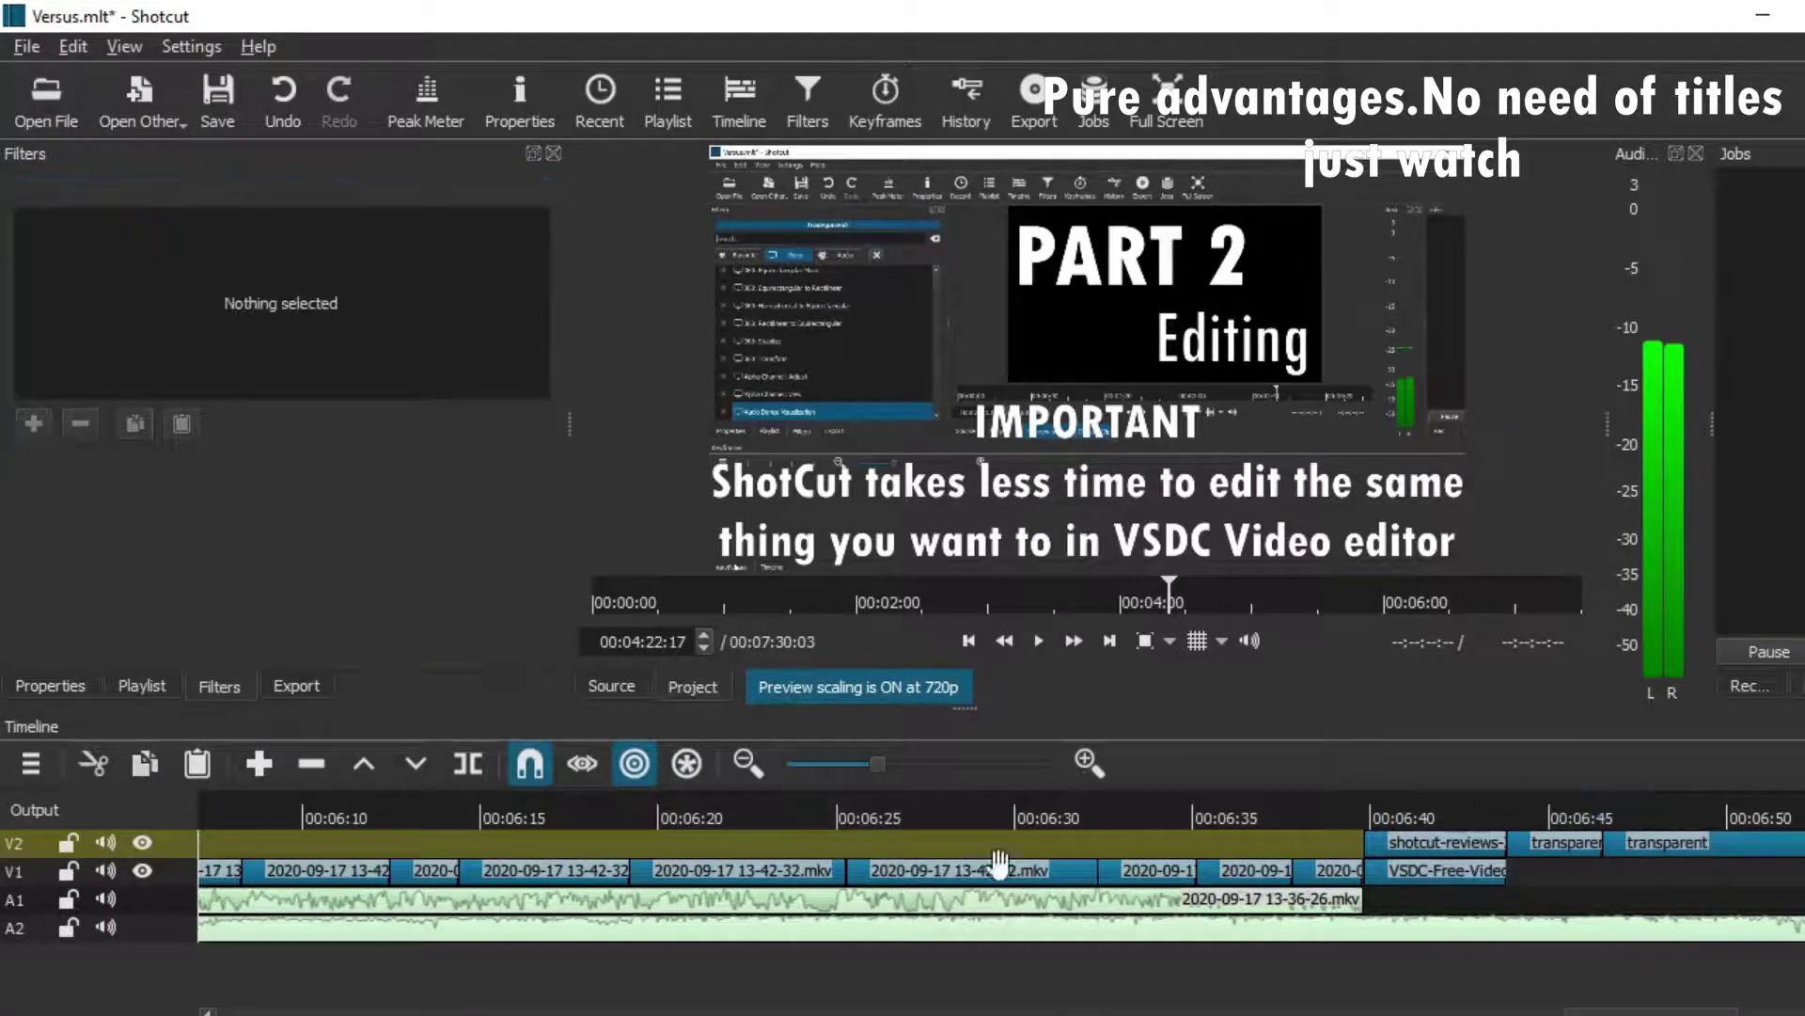
pyautogui.click(910, 762)
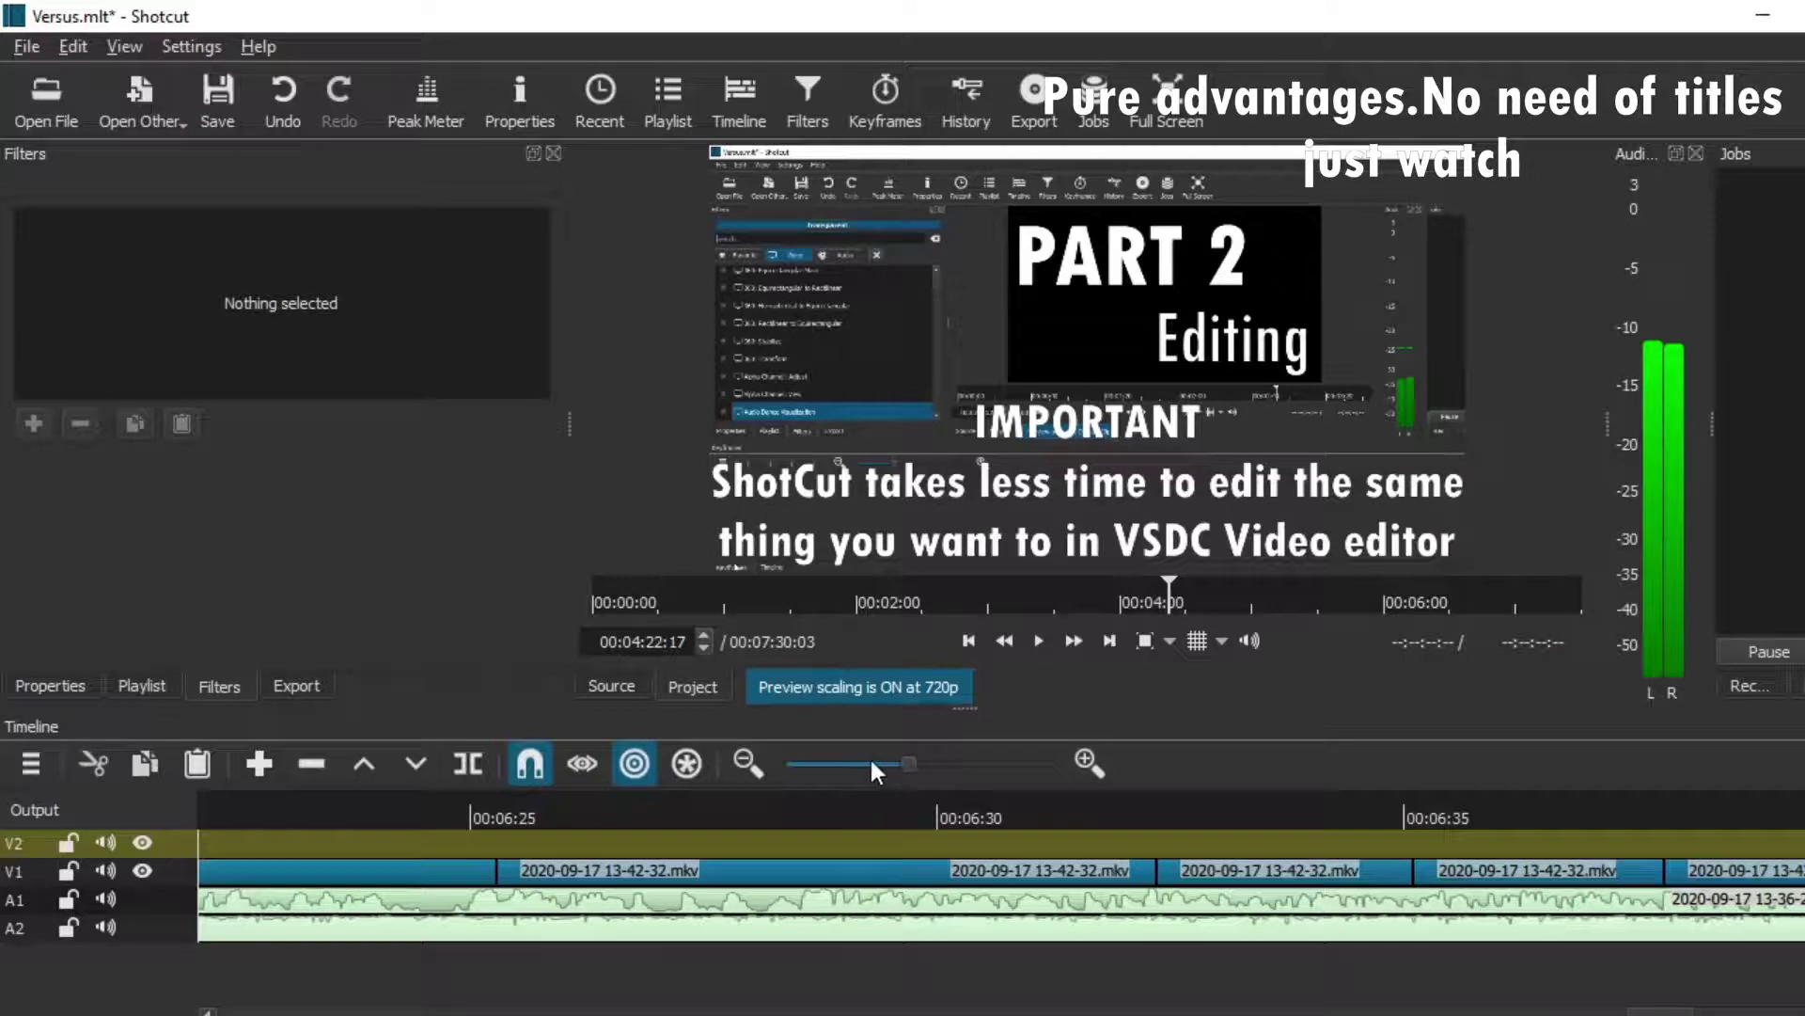
pyautogui.click(880, 760)
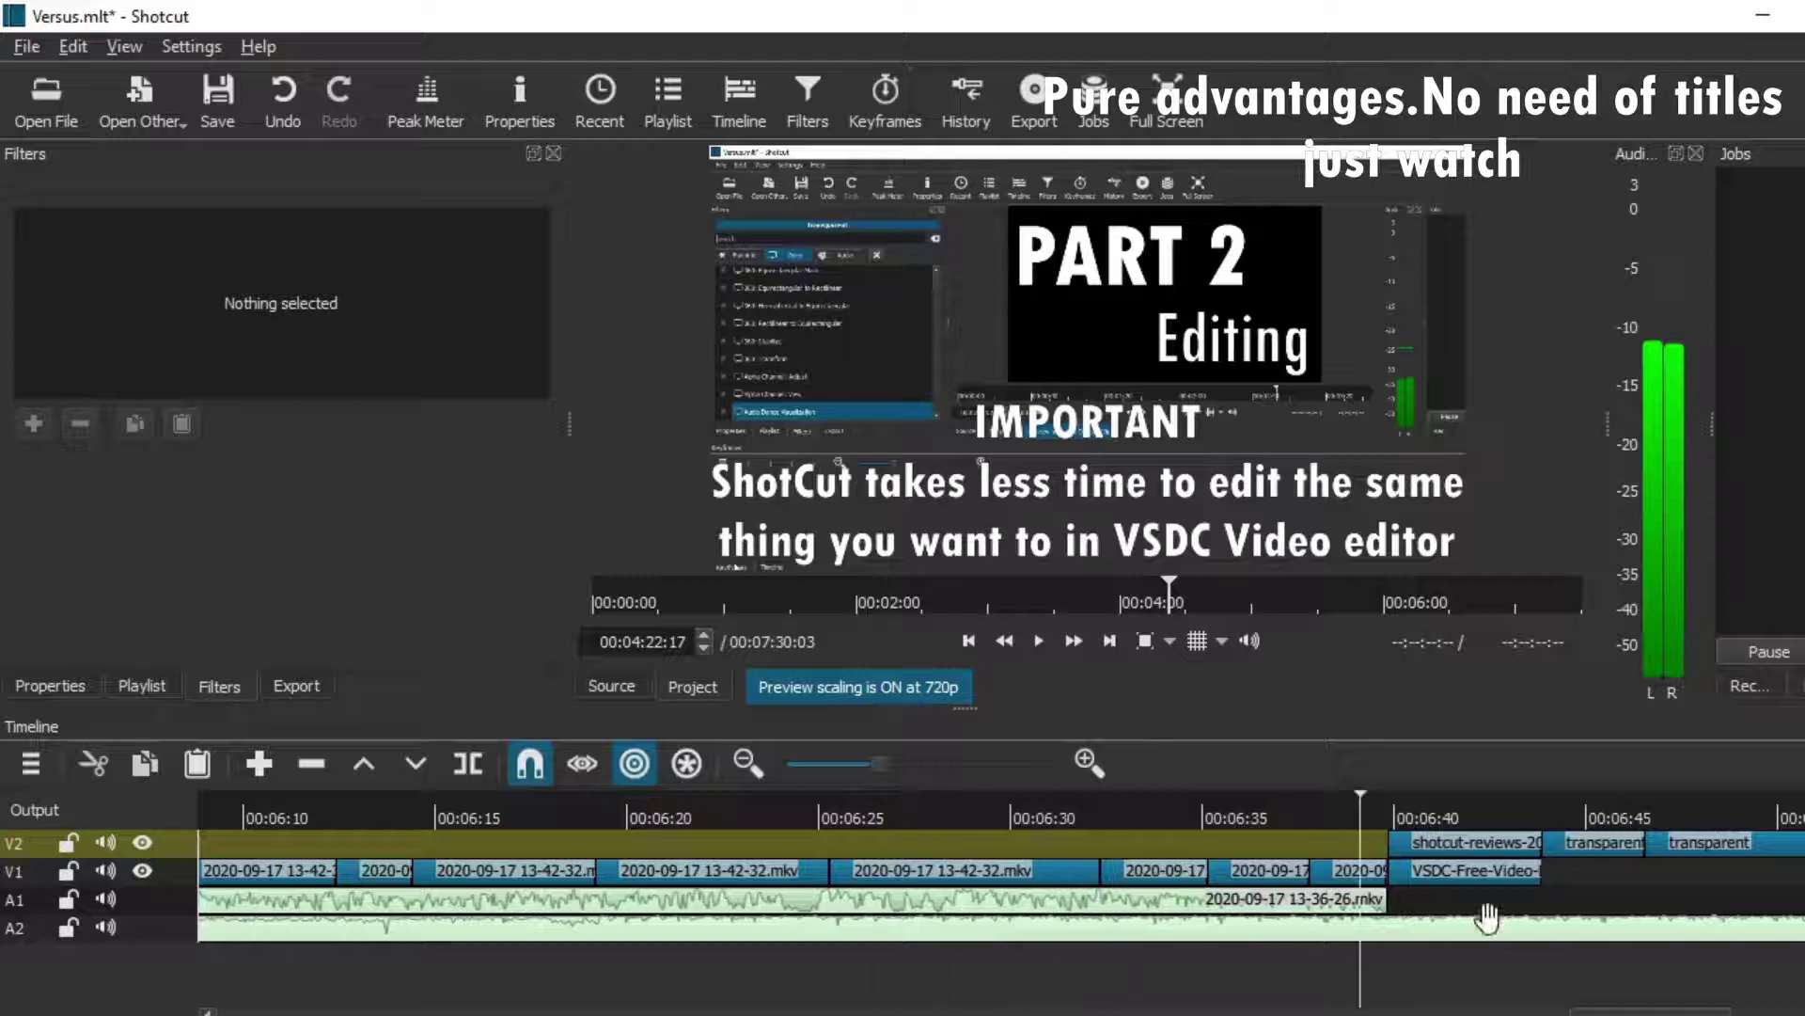
# Step: Slide the second transparent clip on V2 to leave a short gap around 6:44
pyautogui.click(1514, 992)
pyautogui.moveTo(1584, 1013); pyautogui.dragTo(1643, 1013)
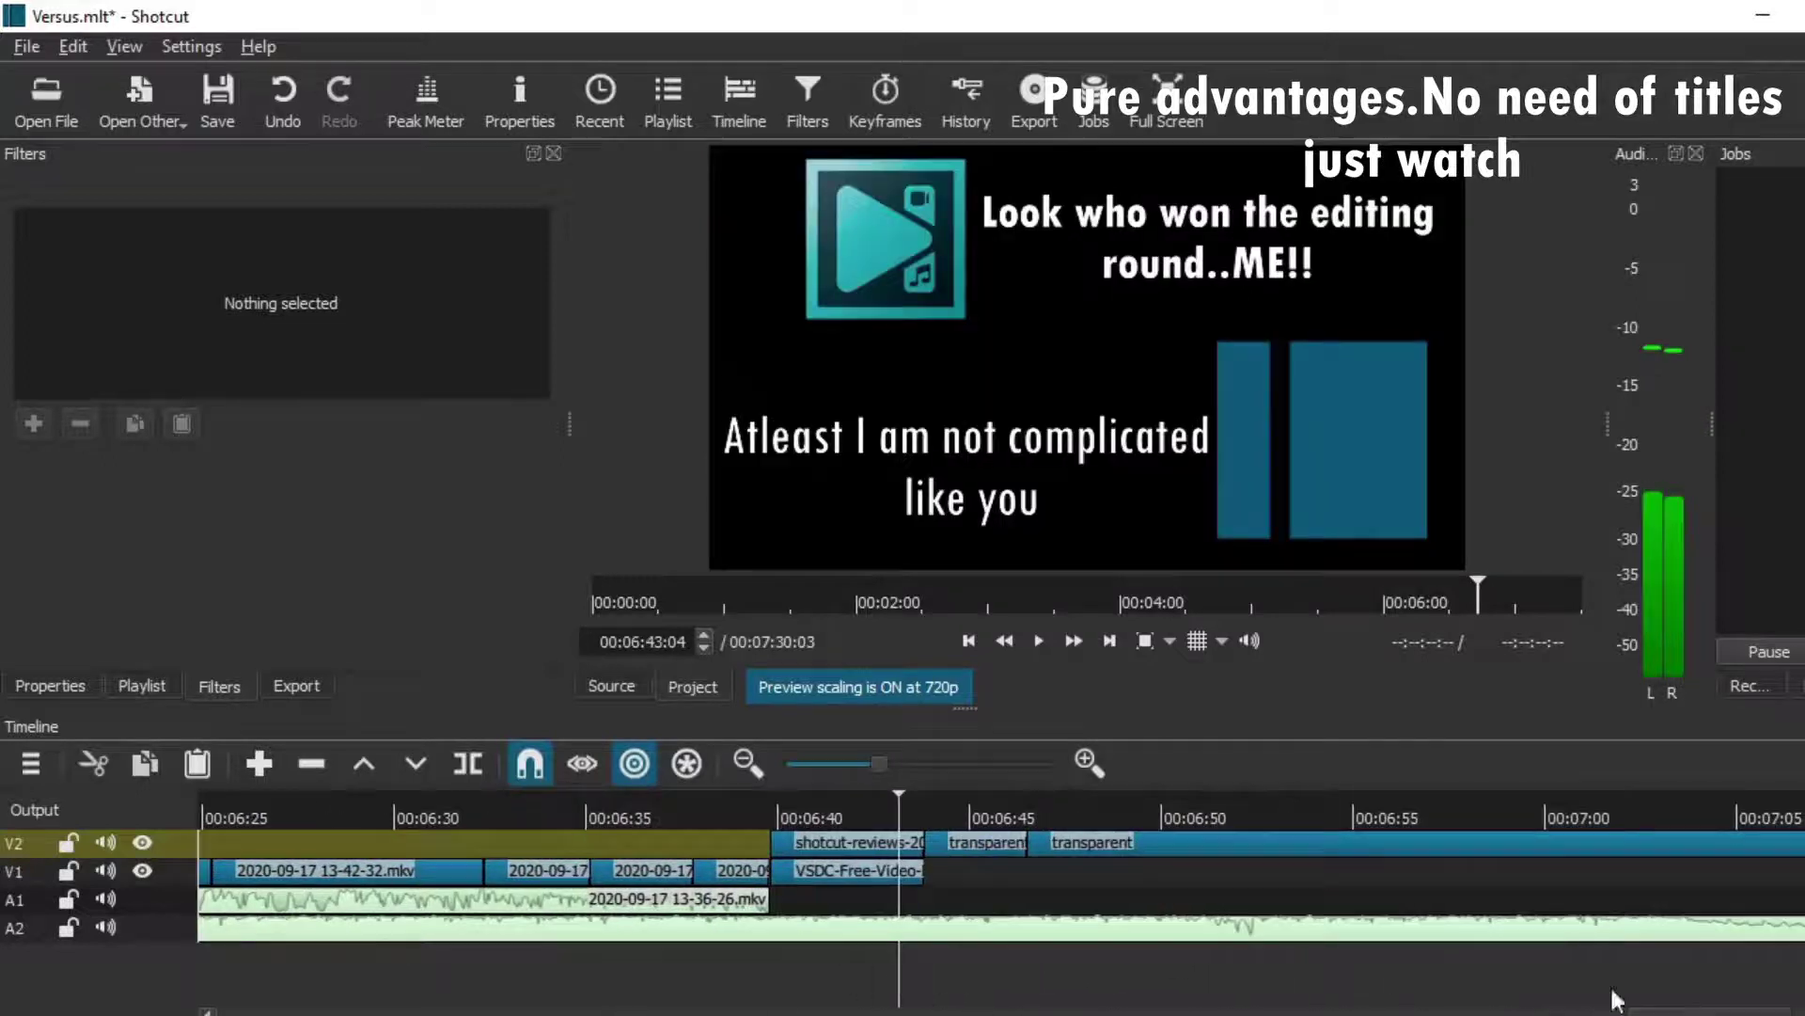
pyautogui.moveTo(1422, 842); pyautogui.dragTo(1591, 842)
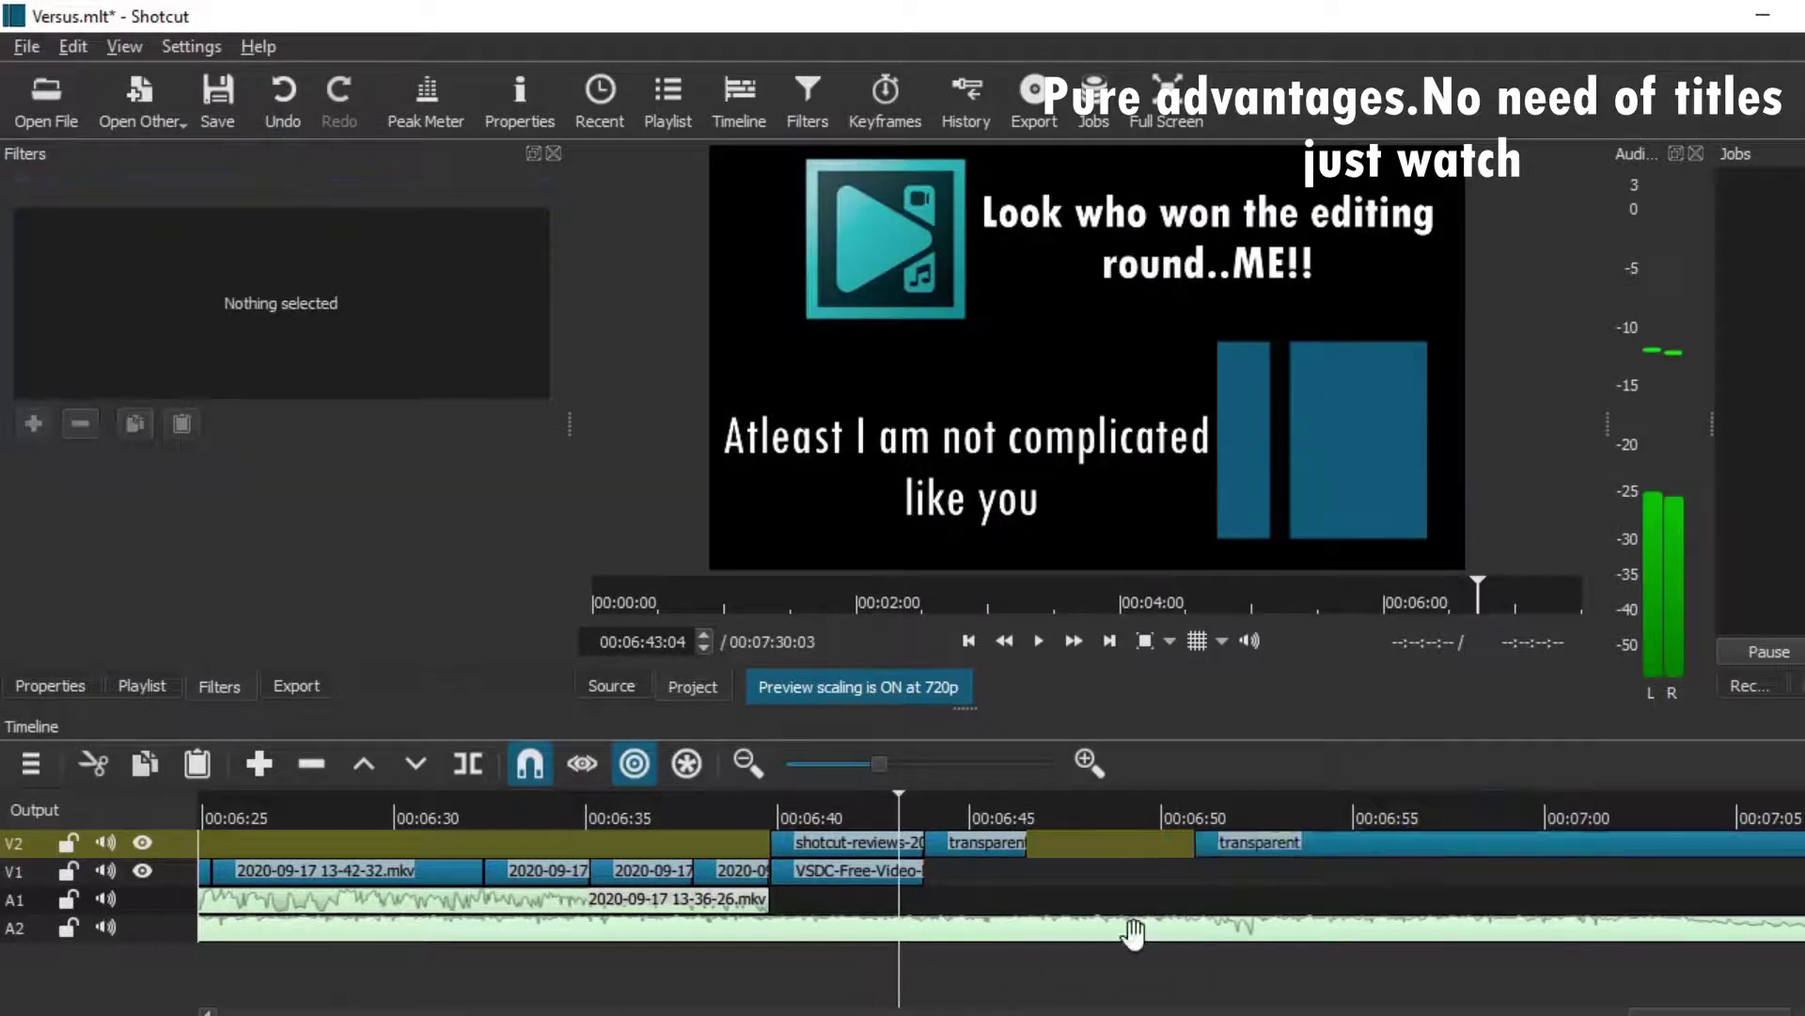
pyautogui.click(1081, 995)
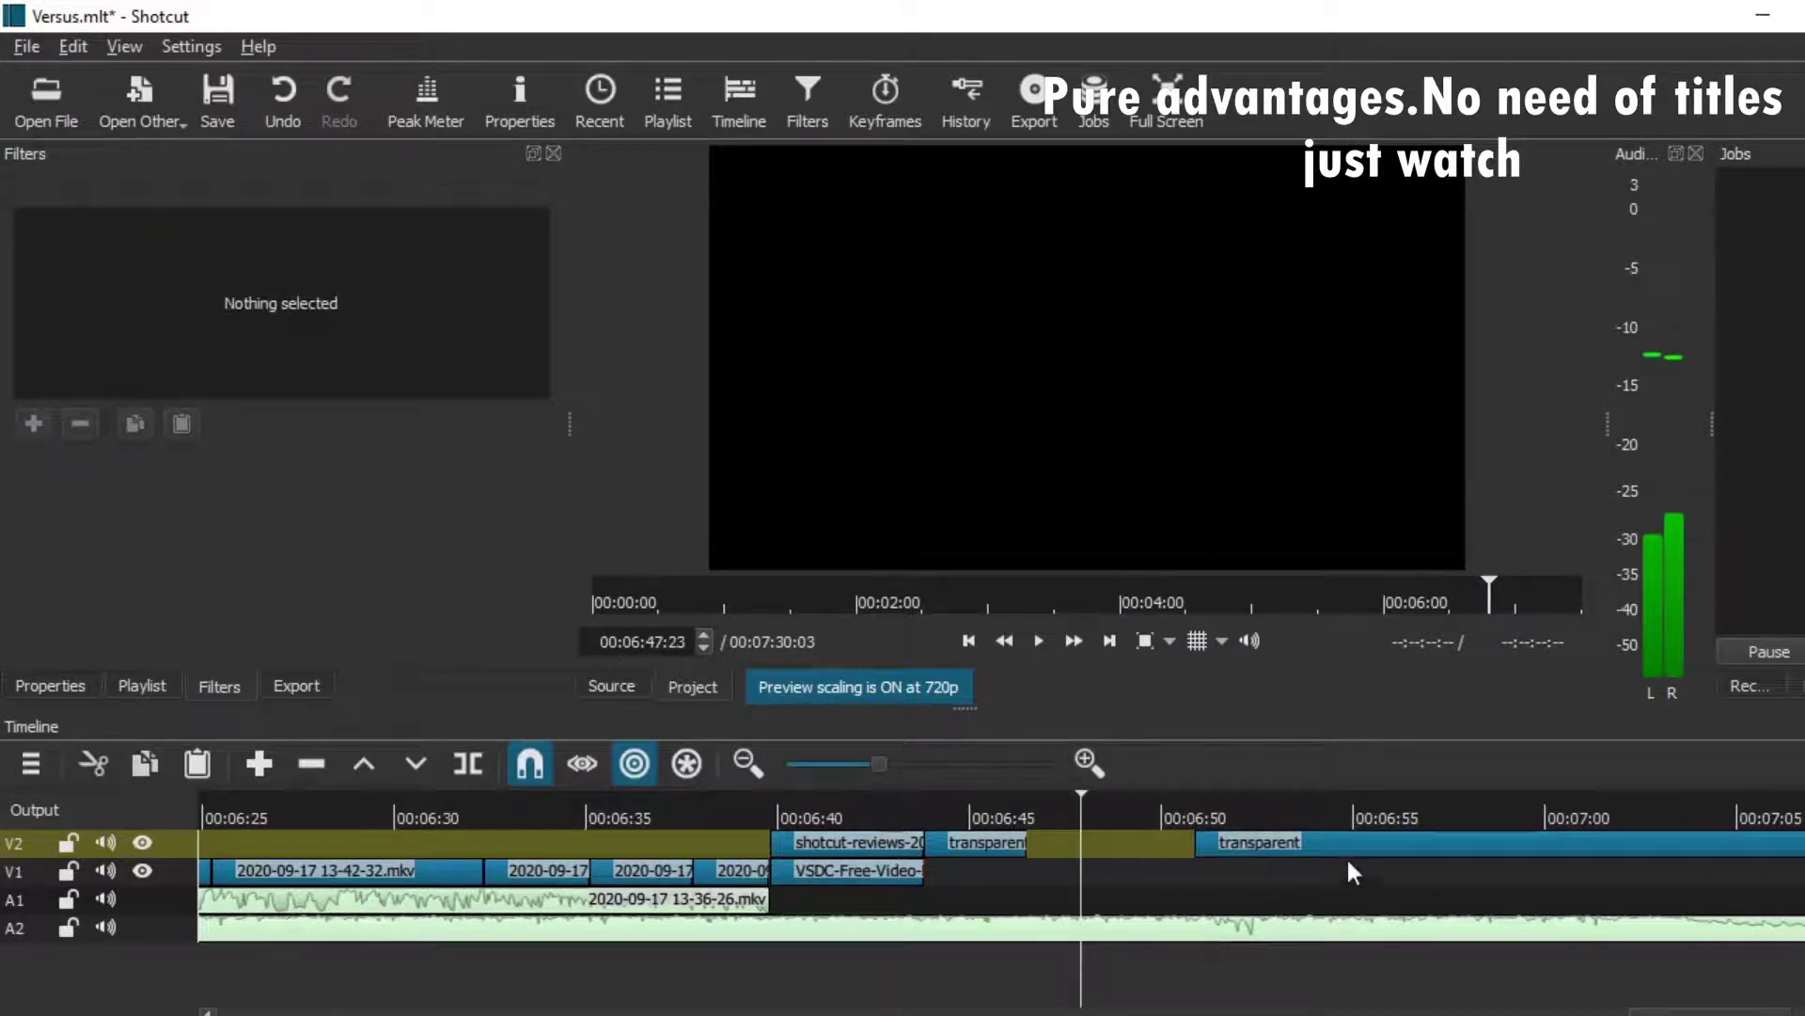
pyautogui.moveTo(1297, 841); pyautogui.dragTo(1180, 837)
pyautogui.moveTo(1081, 995); pyautogui.dragTo(940, 995)
pyautogui.moveTo(1173, 843); pyautogui.dragTo(1105, 846)
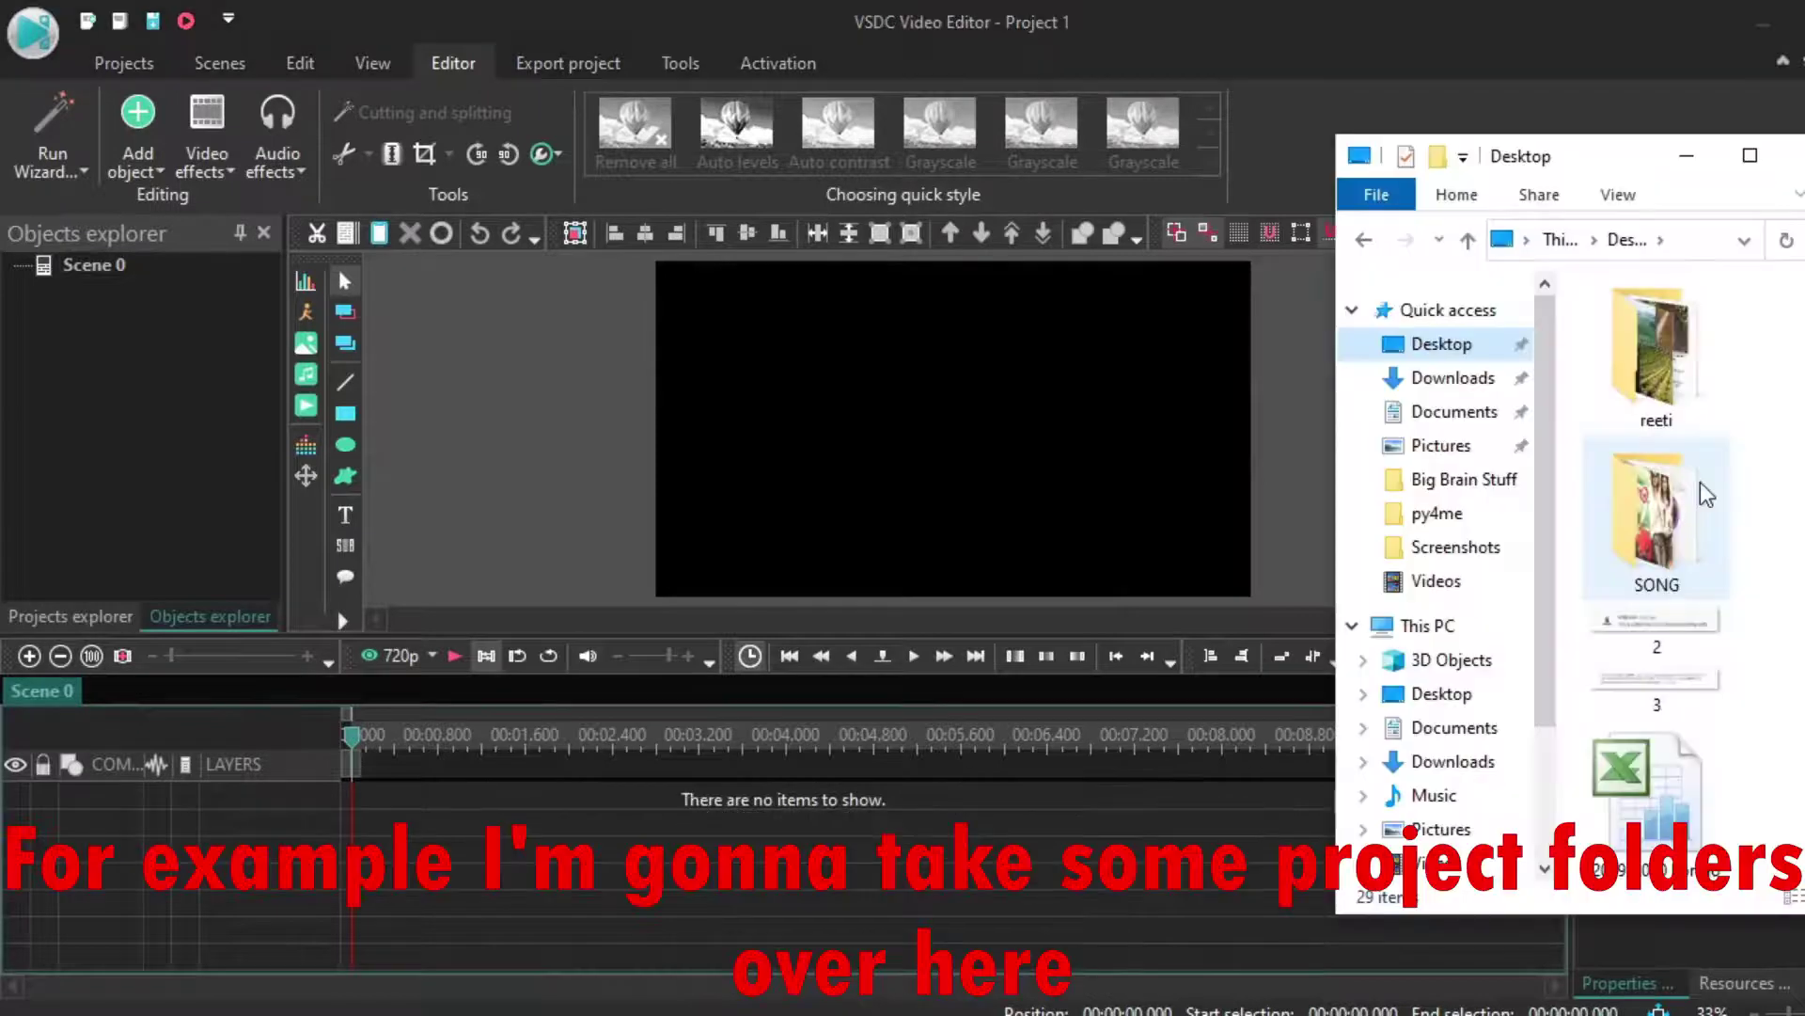
pyautogui.scroll(-2, 1700, 481)
pyautogui.doubleClick(1683, 648)
pyautogui.moveTo(1663, 362); pyautogui.dragTo(341, 880)
pyautogui.moveTo(415, 790); pyautogui.dragTo(454, 747)
pyautogui.rightClick(257, 893)
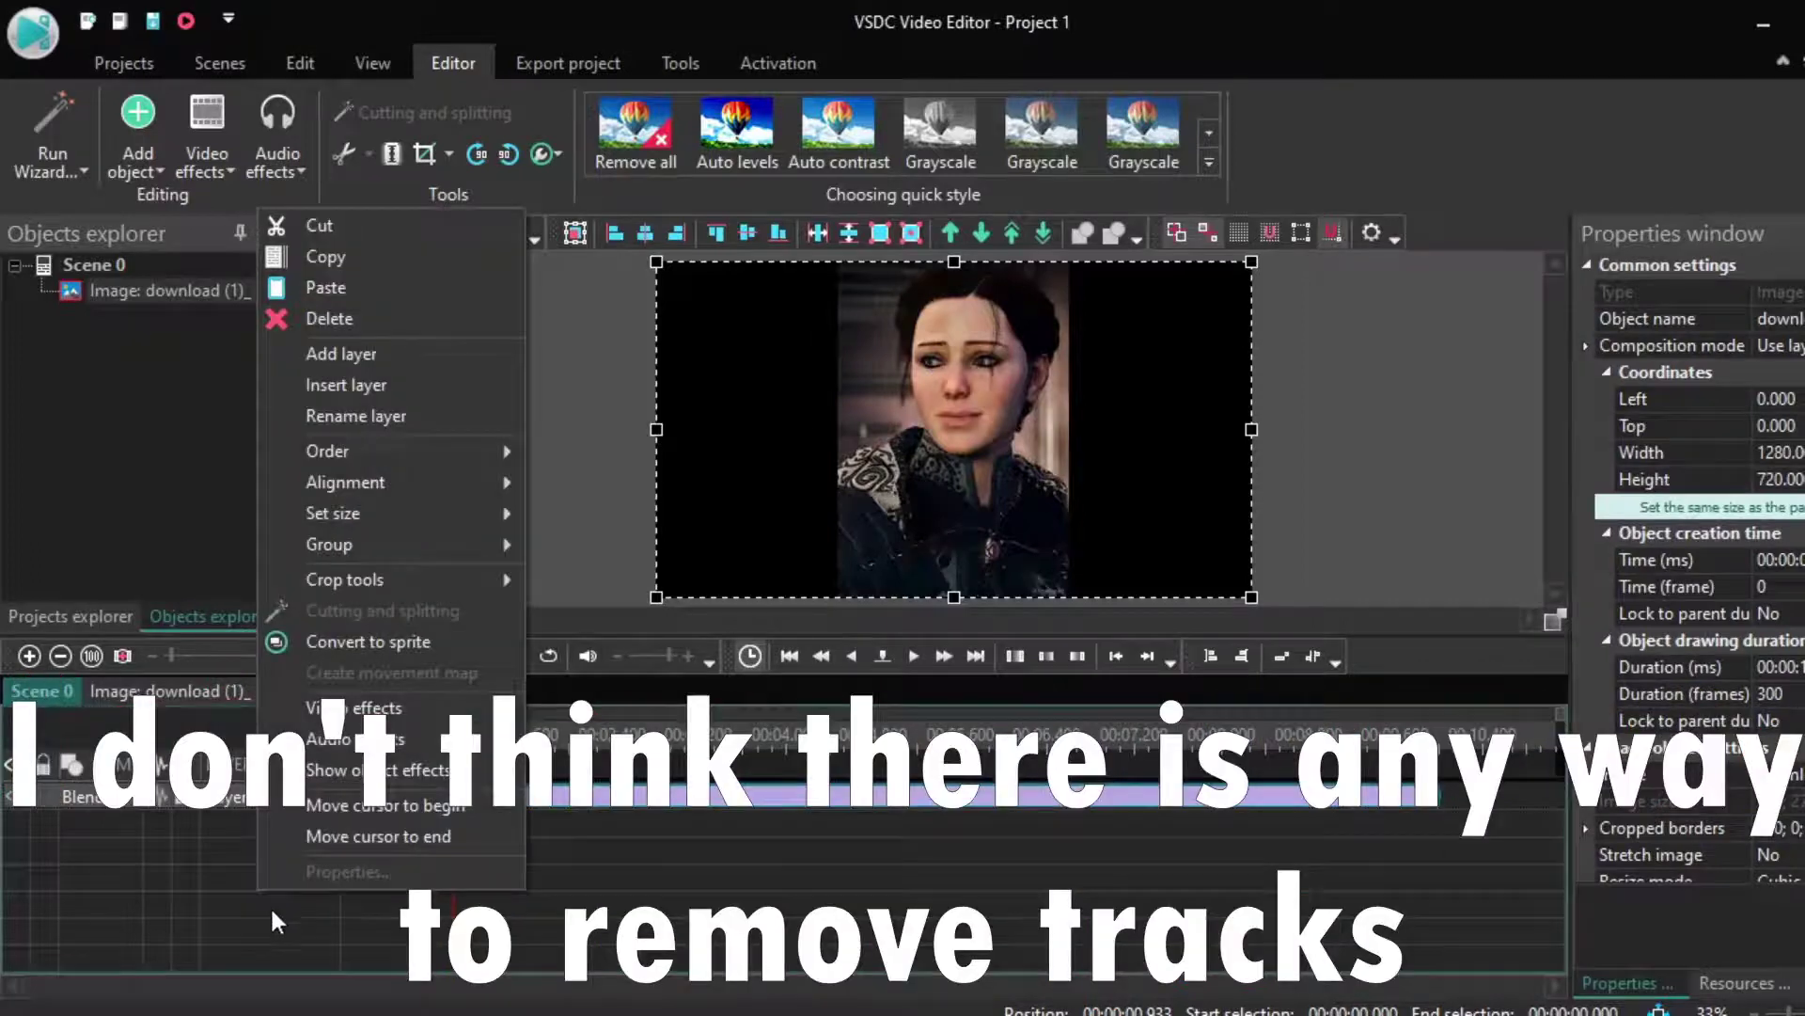
pyautogui.rightClick(709, 914)
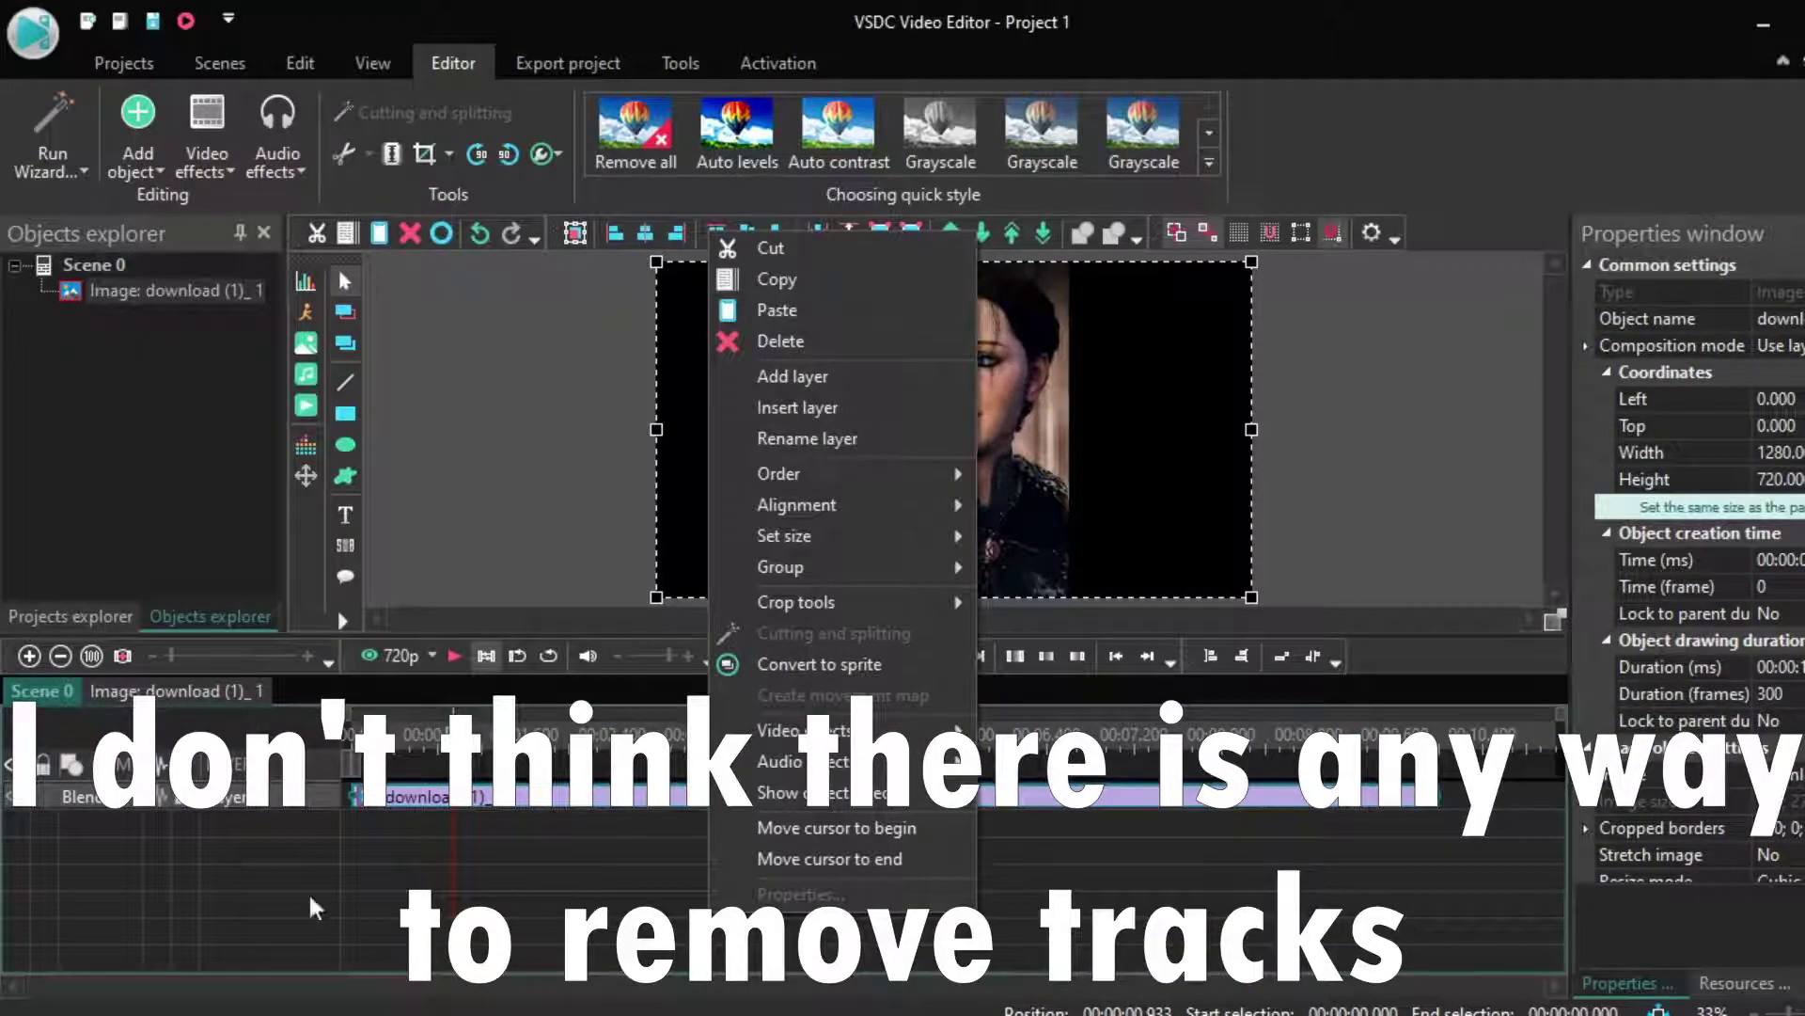
pyautogui.click(763, 341)
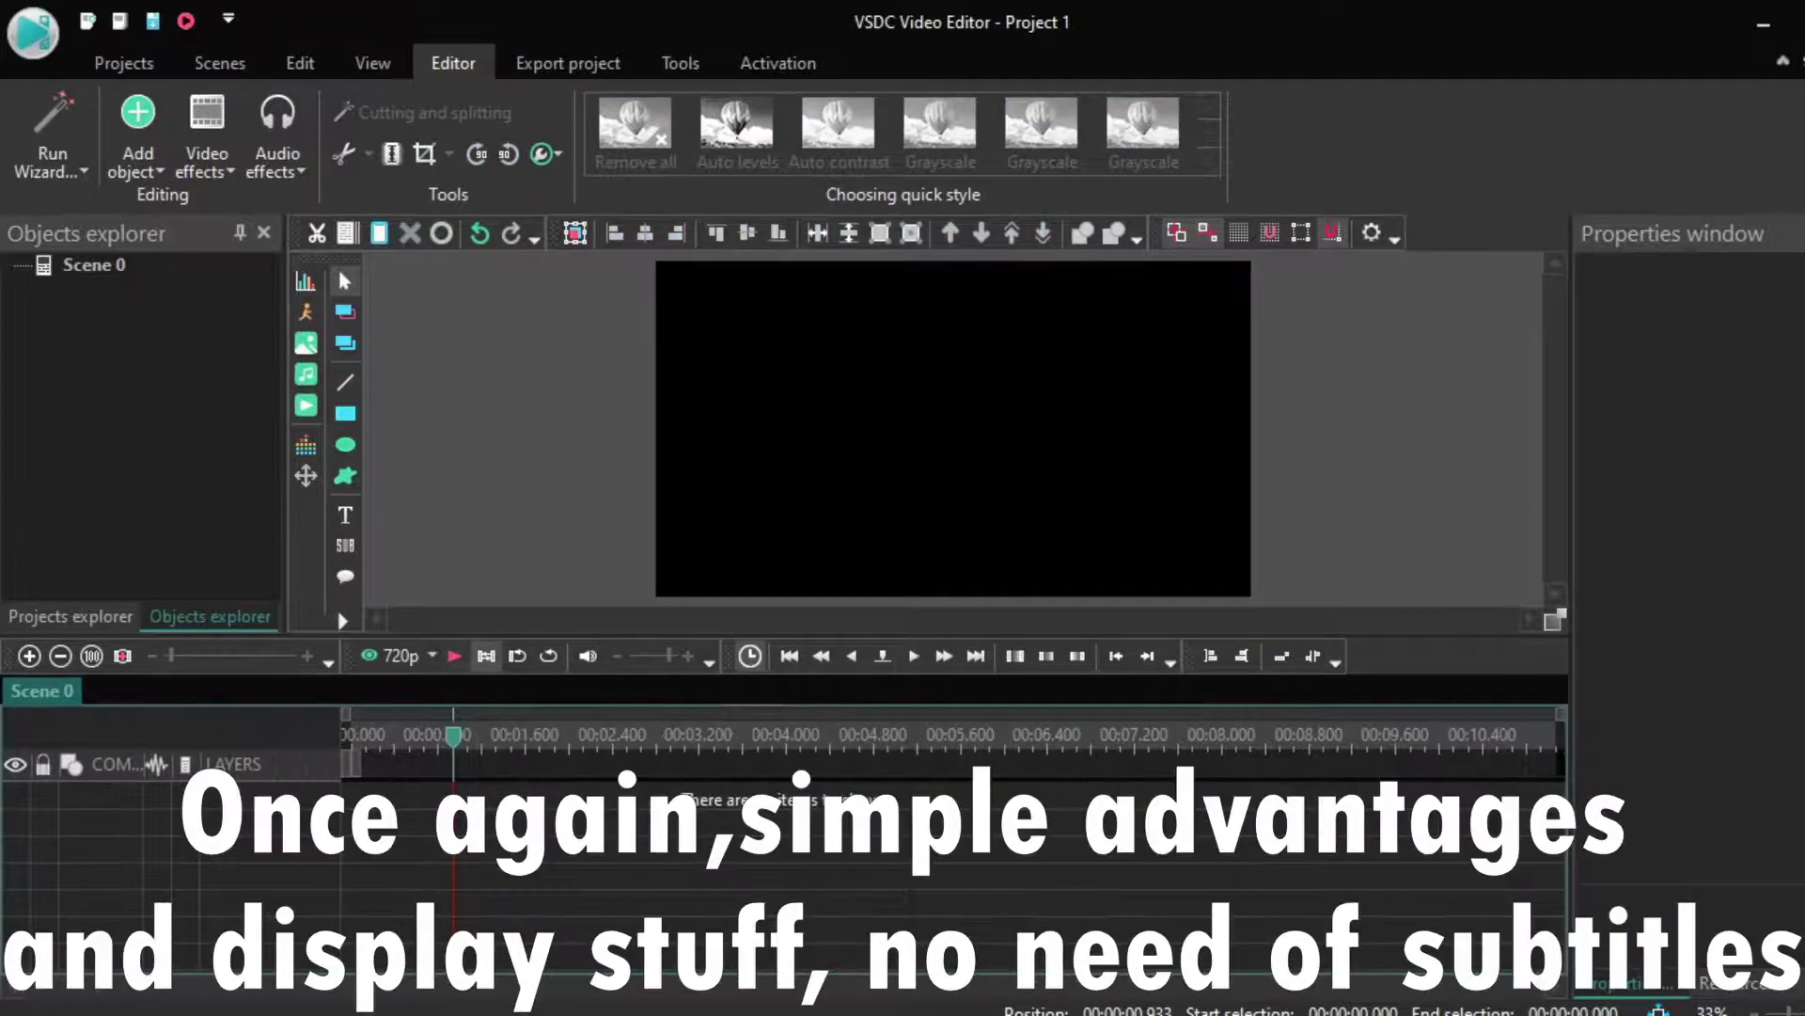
pyautogui.click(311, 1014)
# Step: Add the download (1) image to the timeline, placing download (1)_2 at the start
pyautogui.click(155, 931)
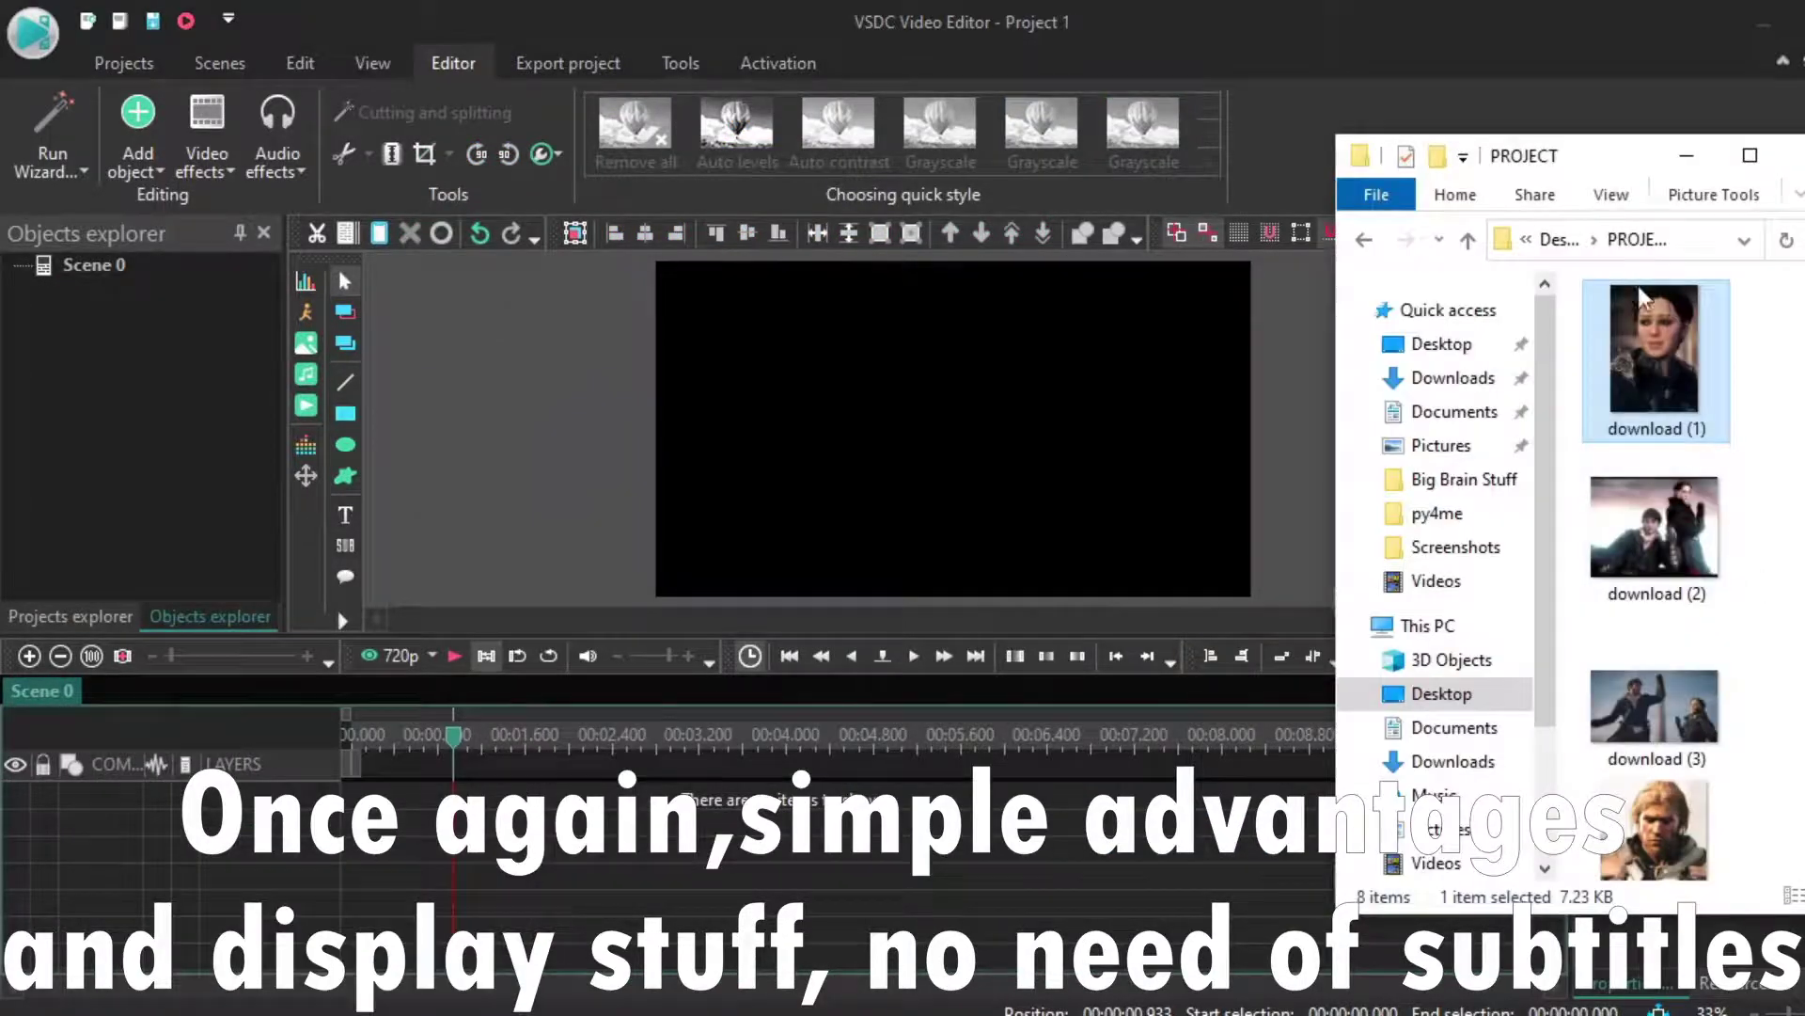
pyautogui.click(458, 919)
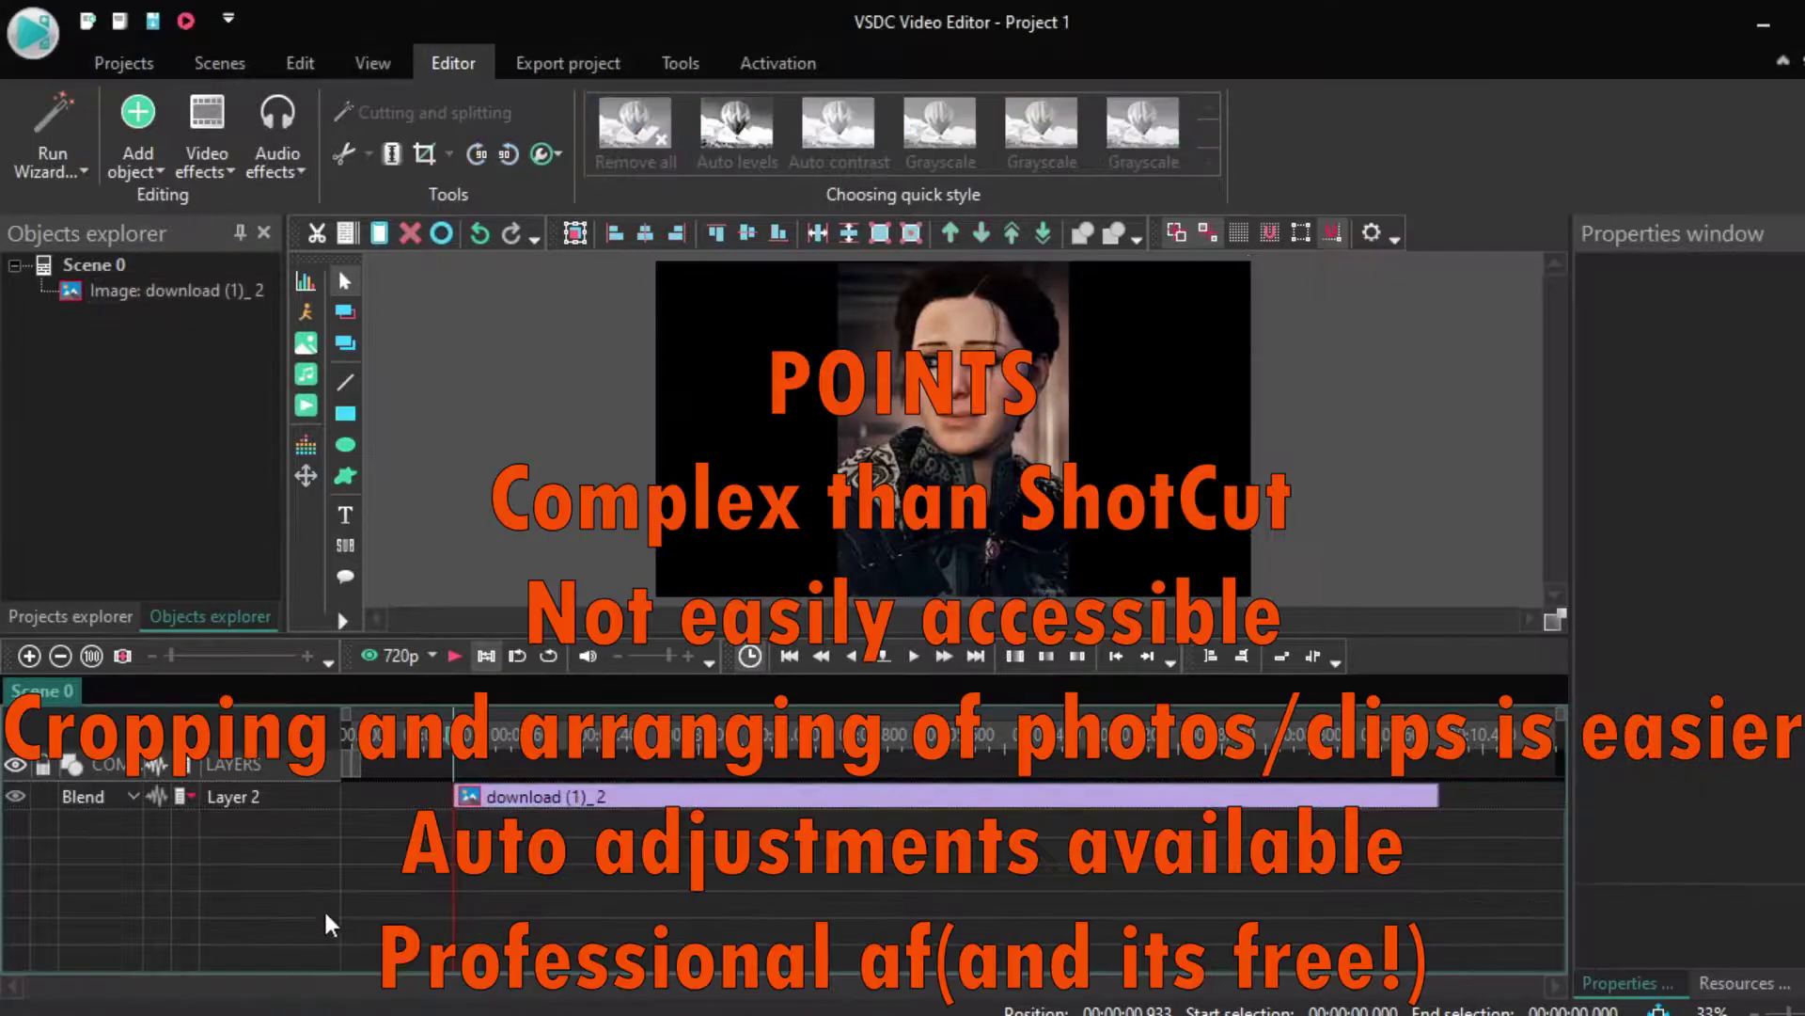
pyautogui.moveTo(448, 741); pyautogui.dragTo(334, 750)
pyautogui.moveTo(552, 811); pyautogui.dragTo(448, 810)
pyautogui.moveTo(512, 750); pyautogui.dragTo(329, 771)
# Step: Add download (3) as Layer 3 and slide download (1) to the frame's right half
pyautogui.click(306, 1014)
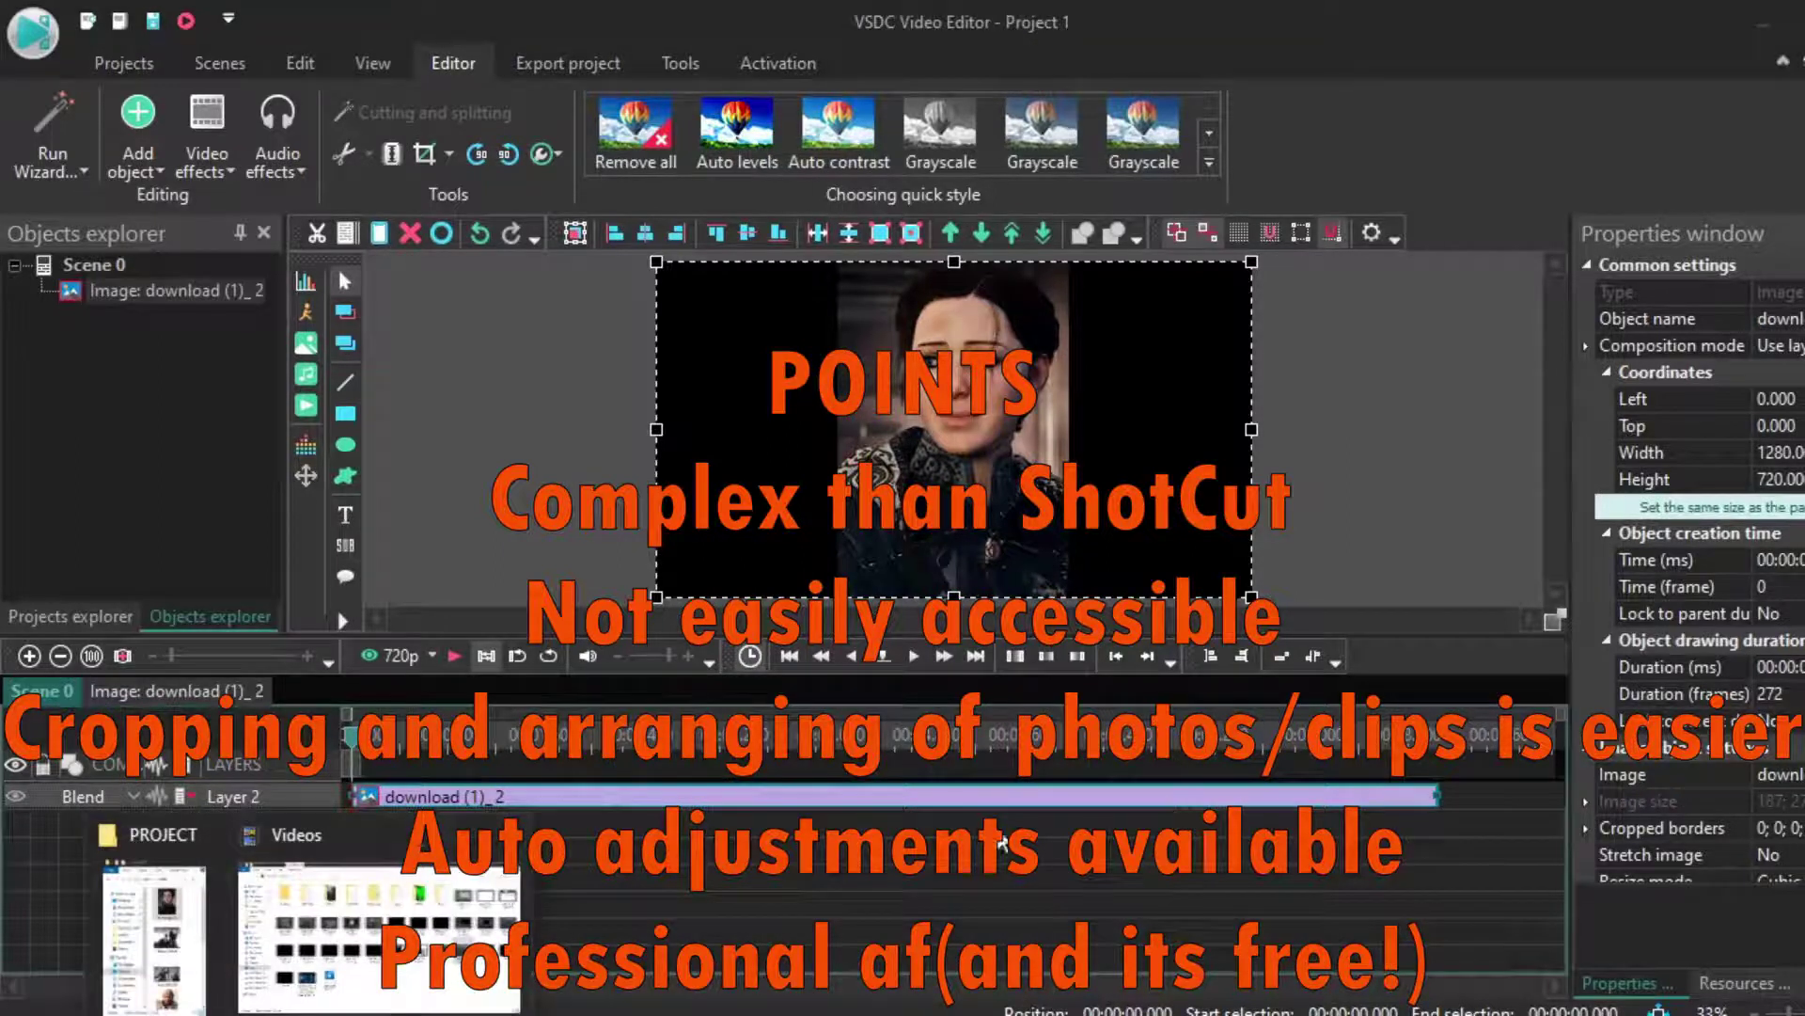
pyautogui.click(158, 926)
pyautogui.moveTo(1647, 705); pyautogui.dragTo(586, 837)
pyautogui.click(1694, 160)
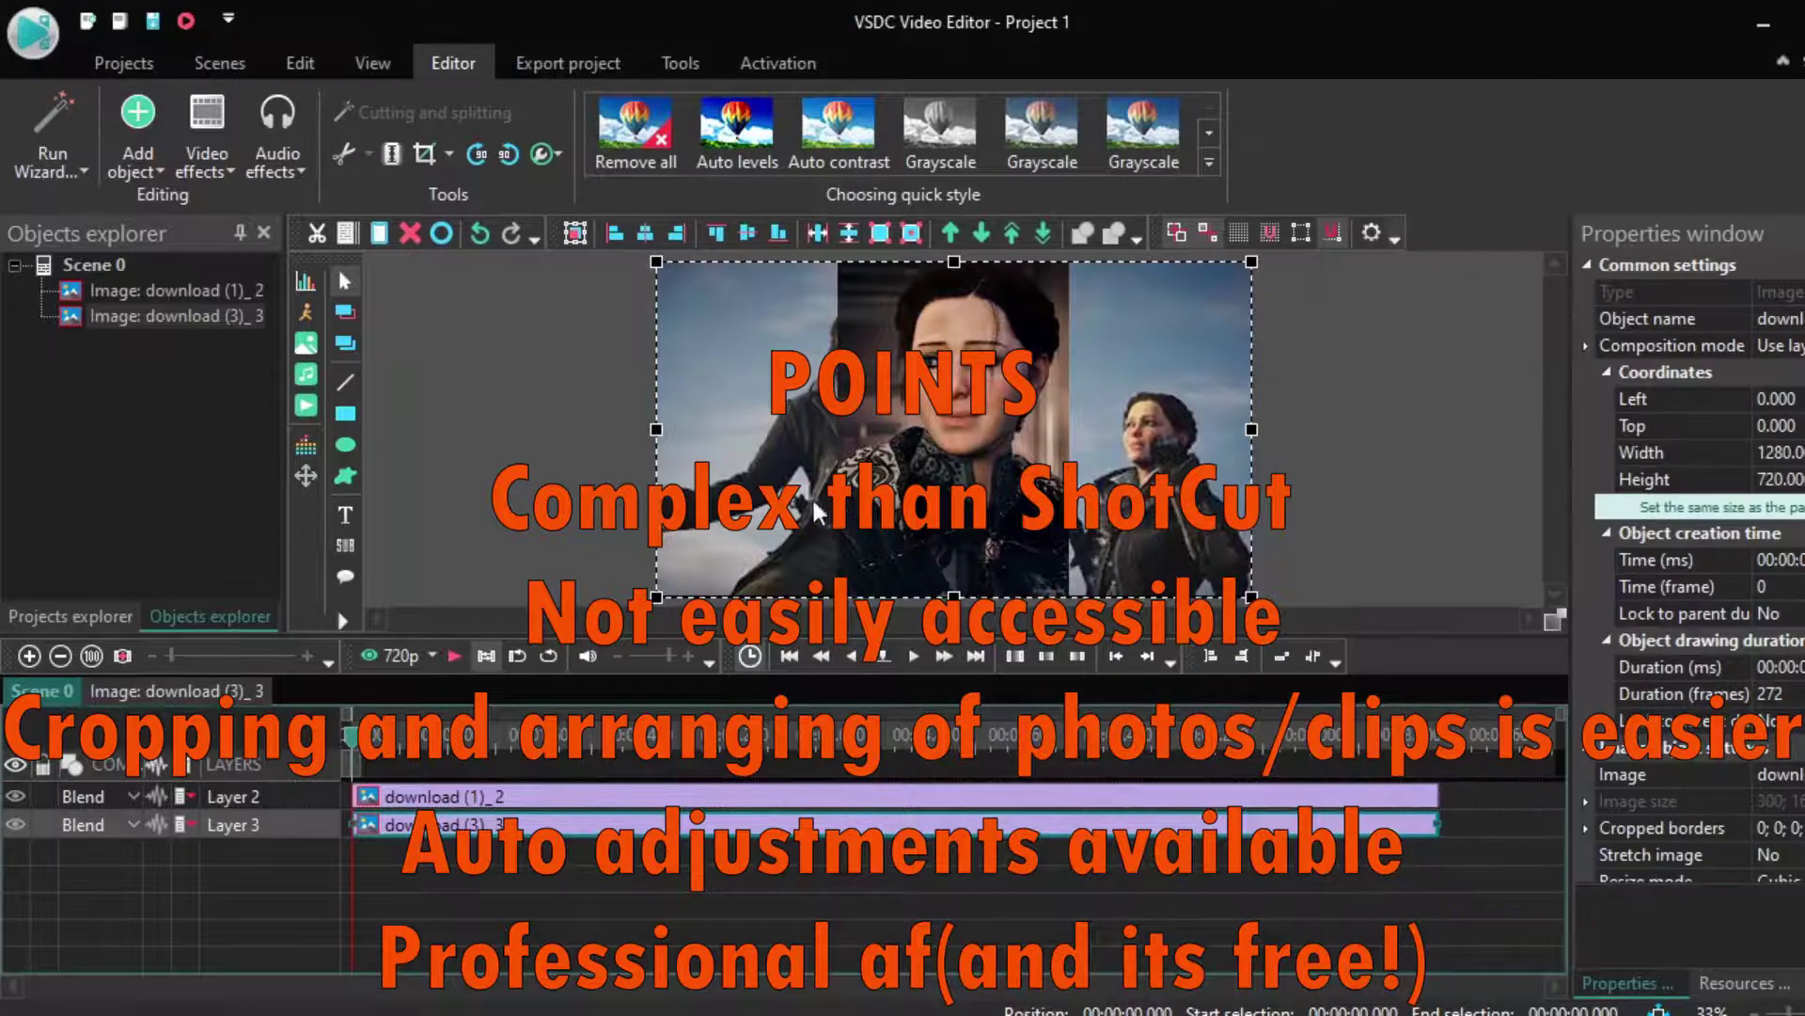
pyautogui.moveTo(936, 442); pyautogui.dragTo(1122, 444)
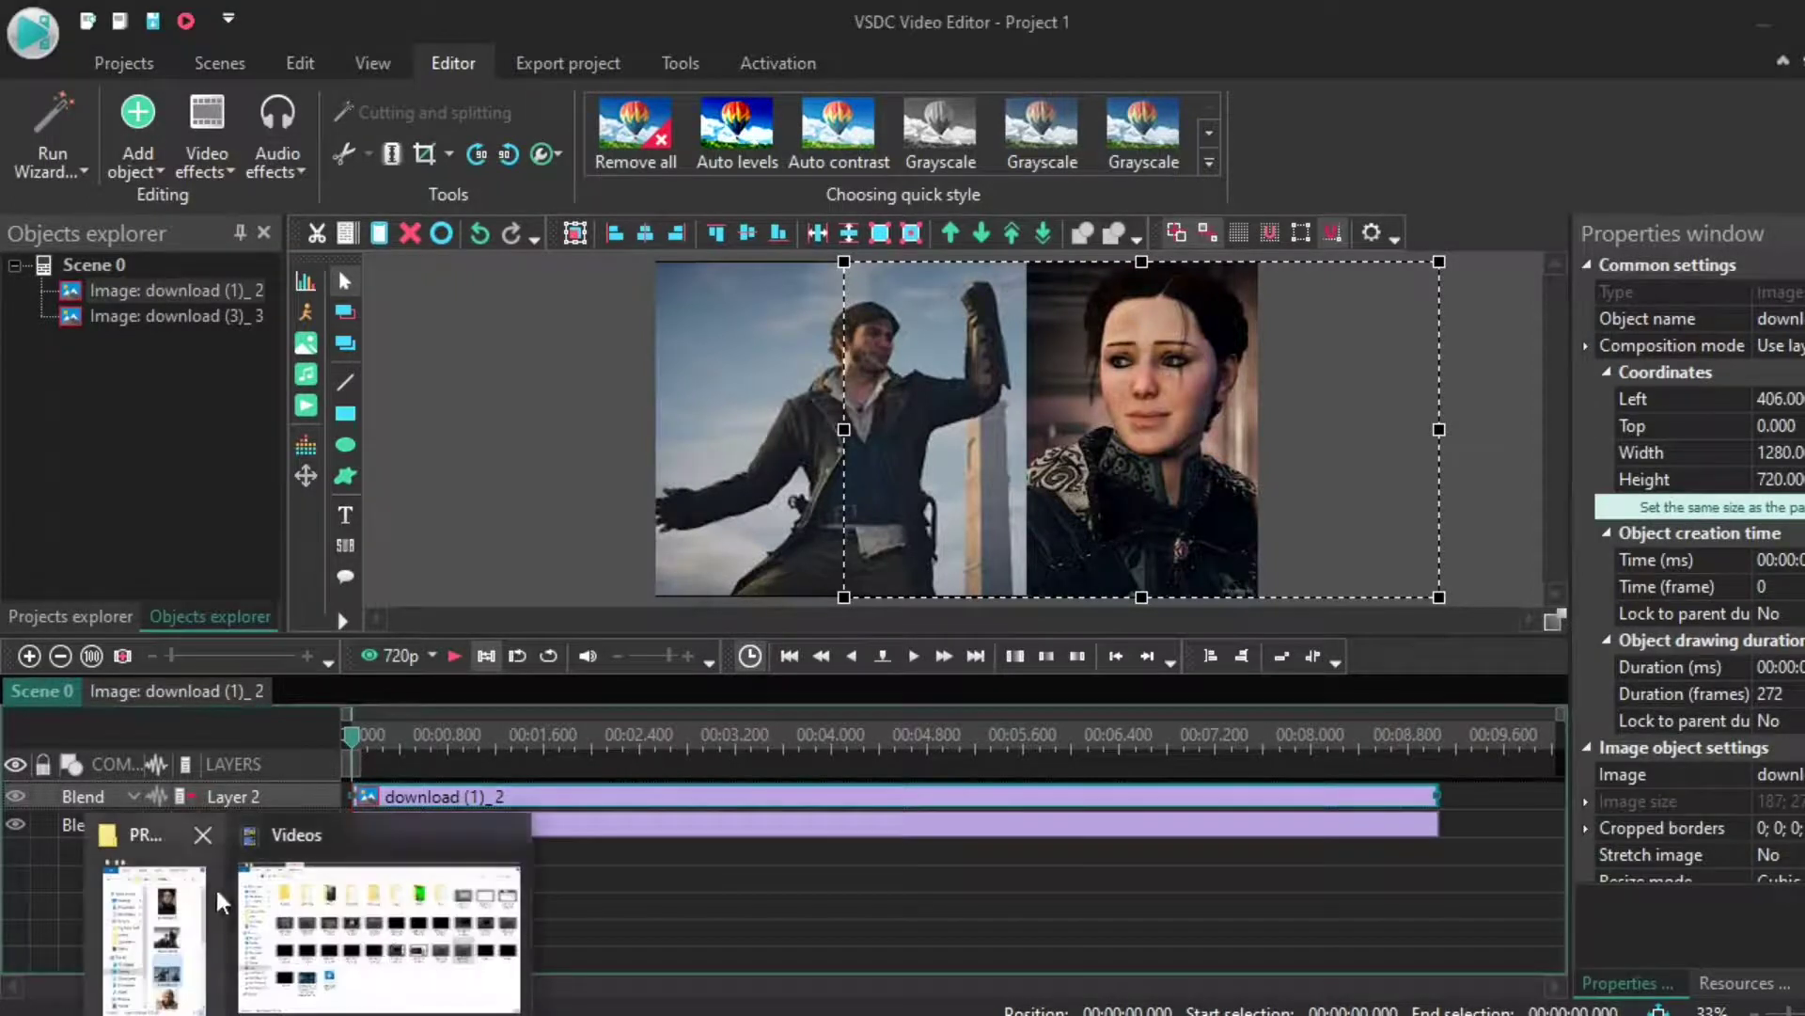
# Step: Browse File Explorer from the PROJECT folder over to the Music folder
pyautogui.click(301, 931)
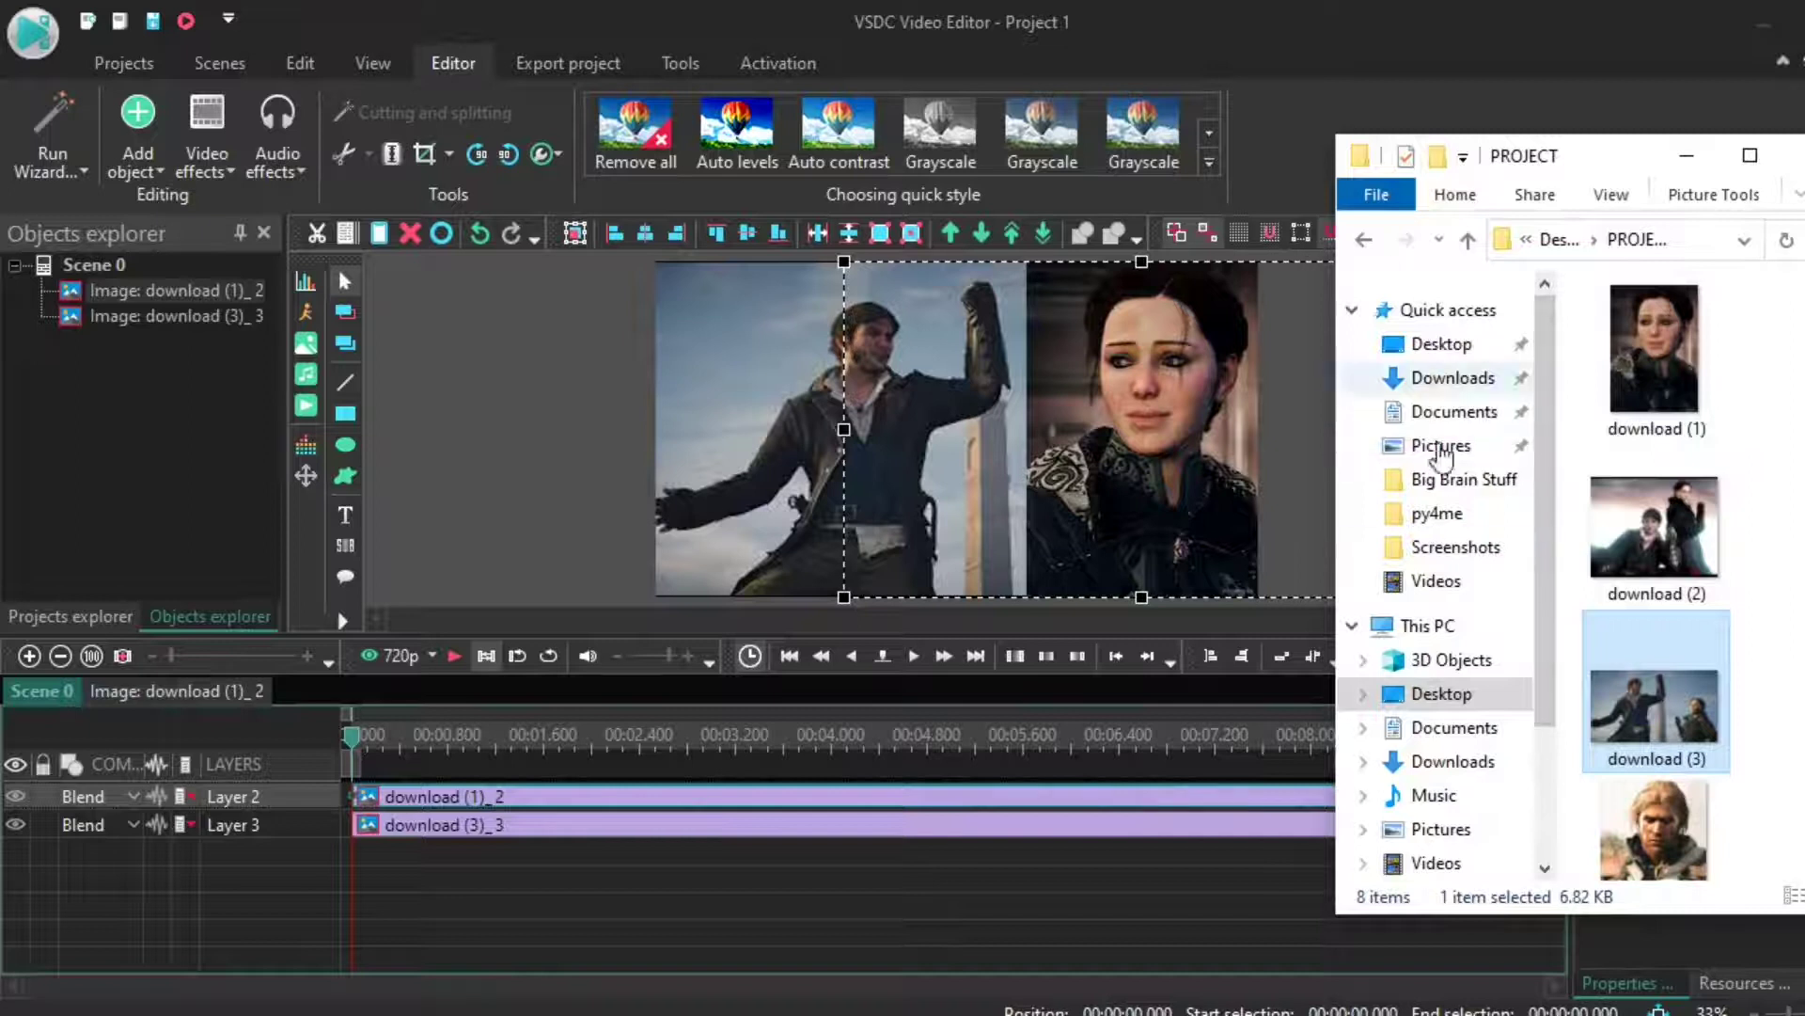
pyautogui.scroll(-2, 1425, 640)
pyautogui.scroll(2, 1424, 645)
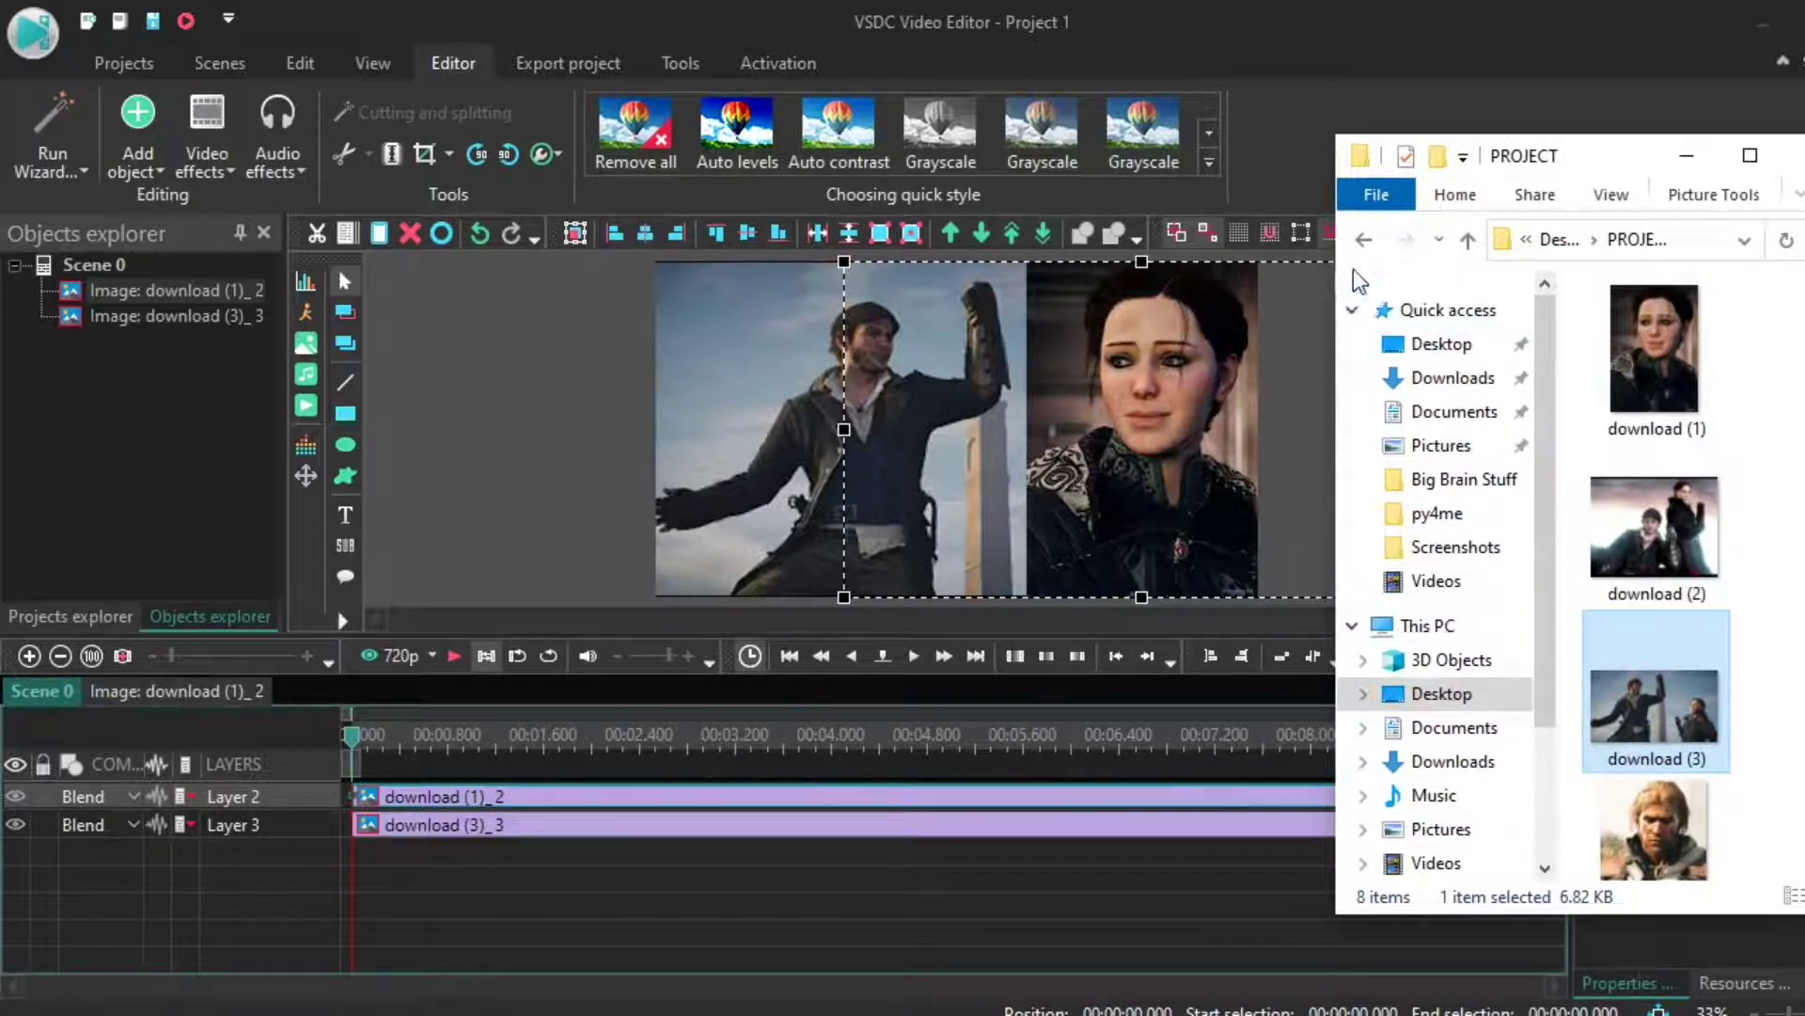
pyautogui.click(1363, 241)
pyautogui.click(1364, 241)
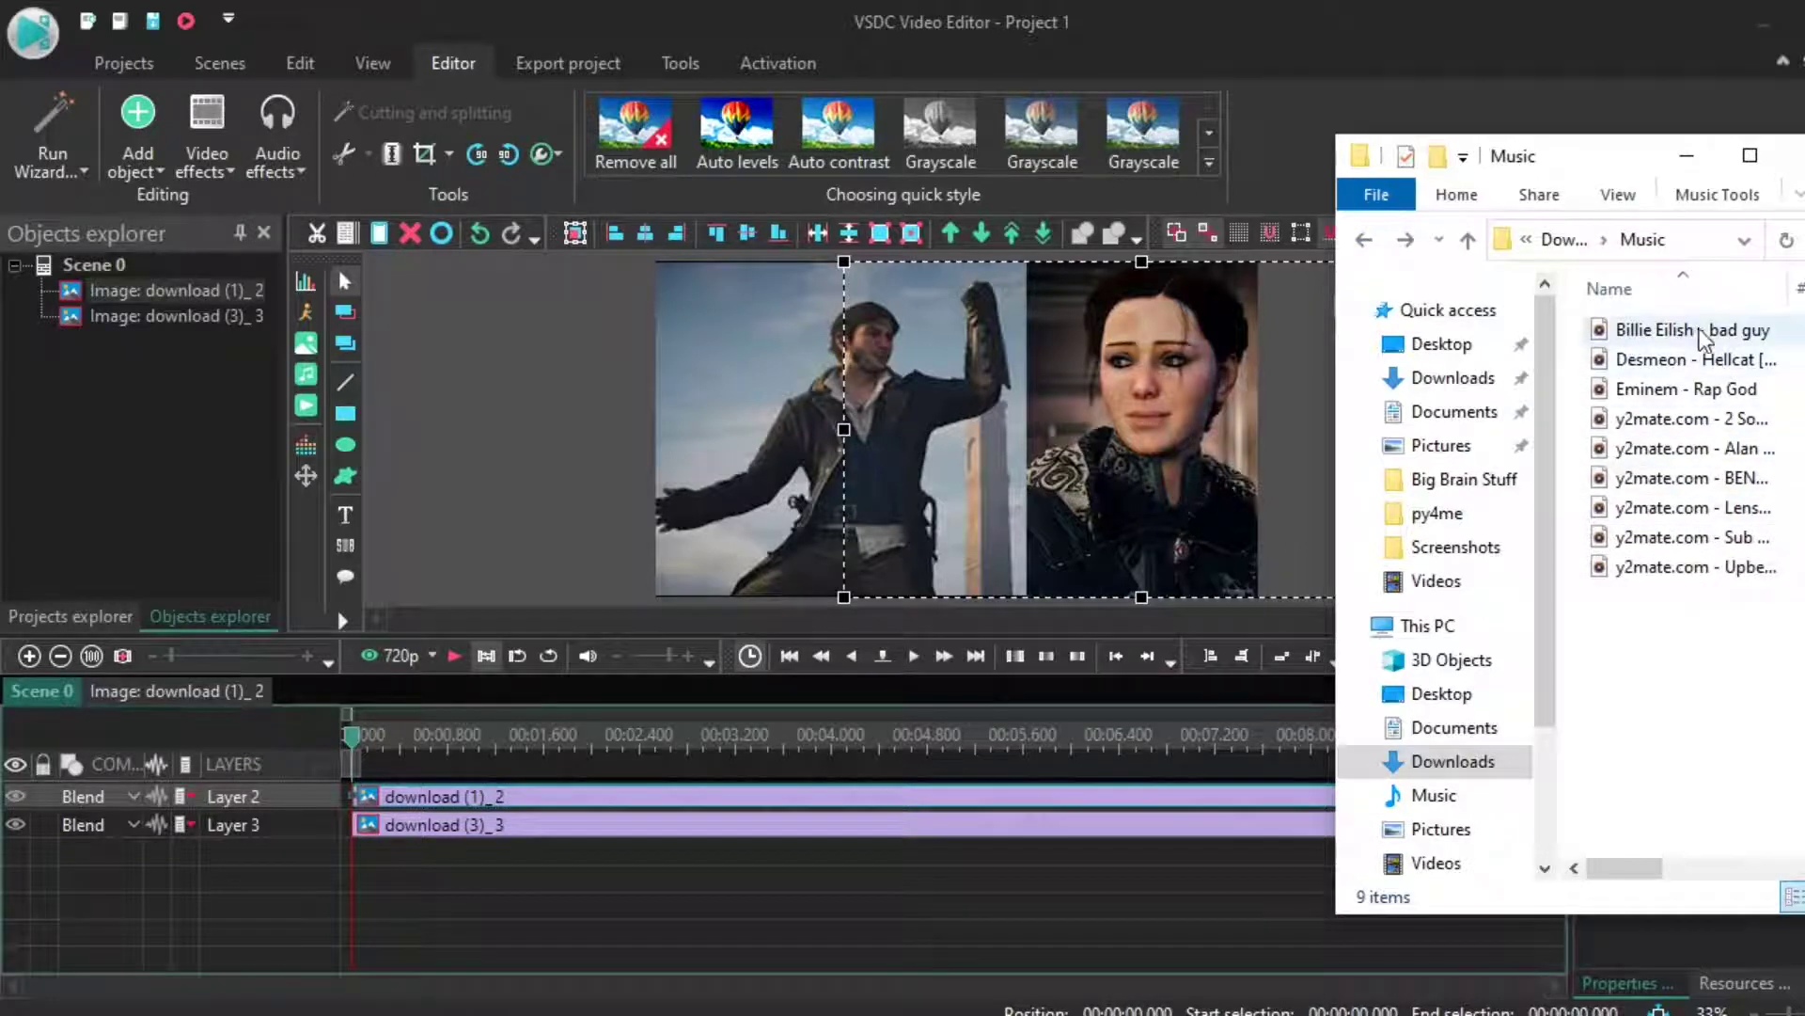
# Step: Add the Desmeon - Hellcat song below the images on Layer 4, play it briefly, and open its clip menu
pyautogui.moveTo(1714, 360); pyautogui.dragTo(781, 914)
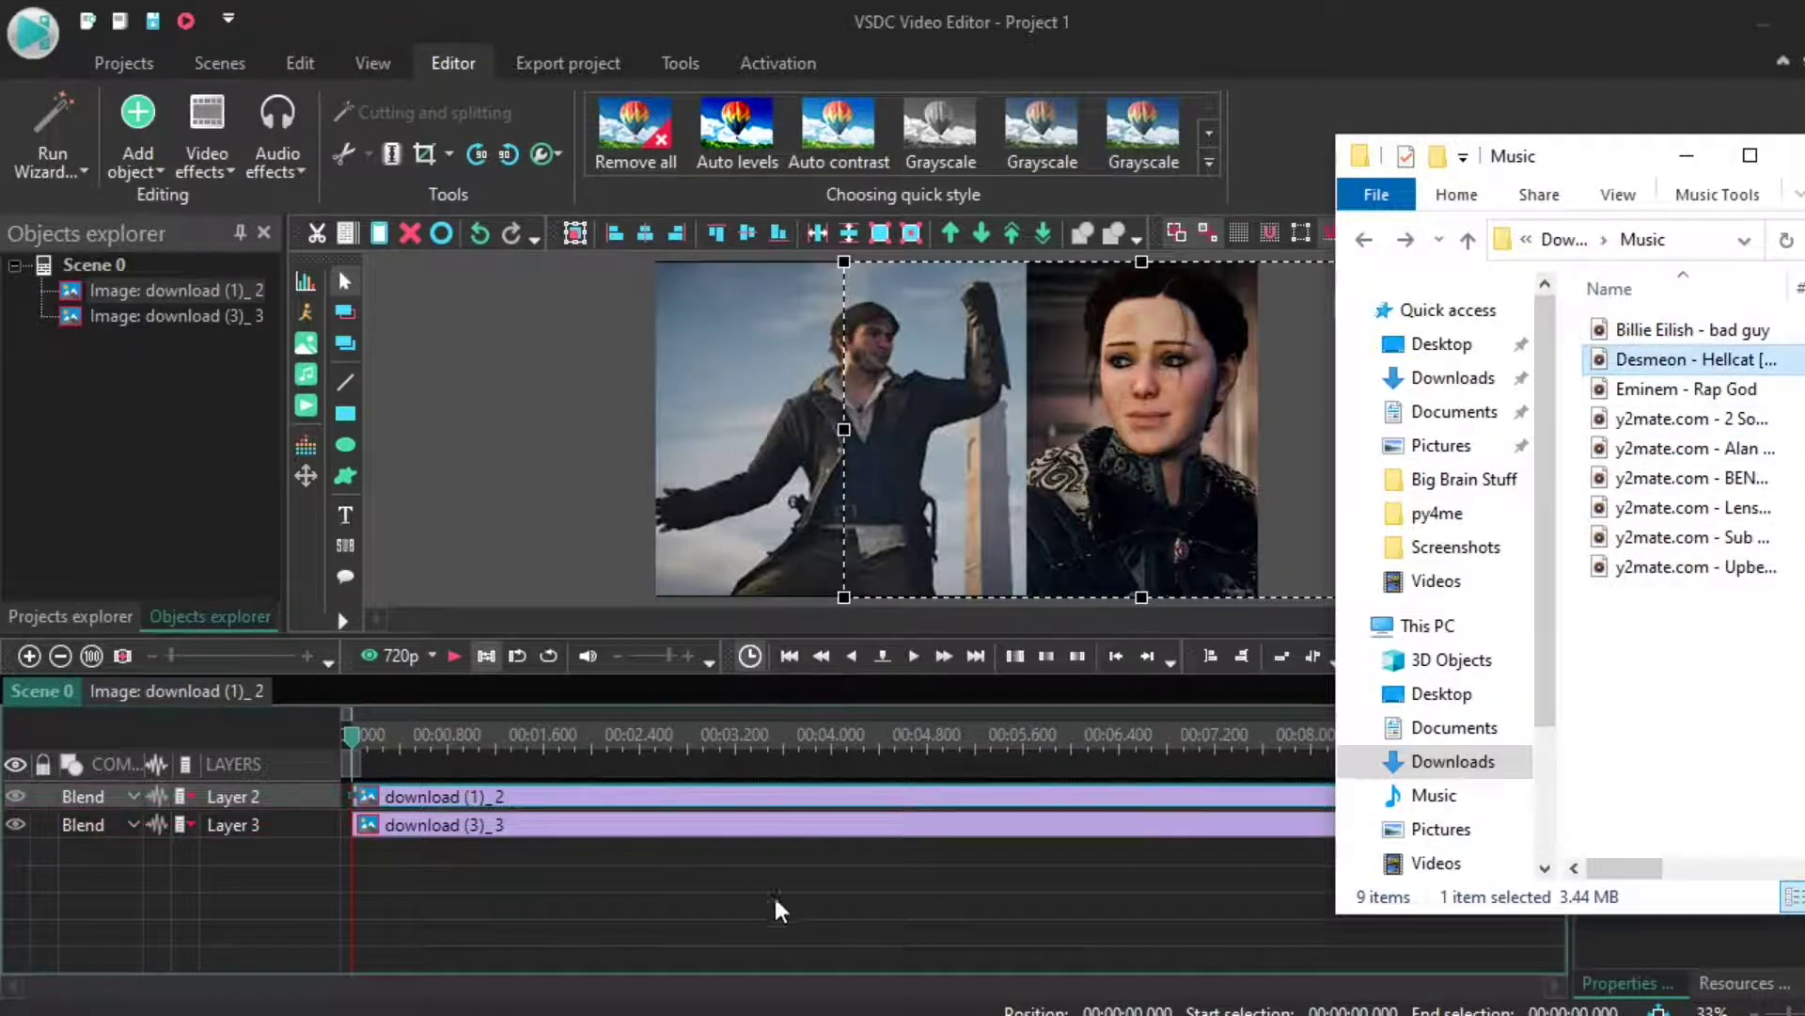
pyautogui.click(1690, 164)
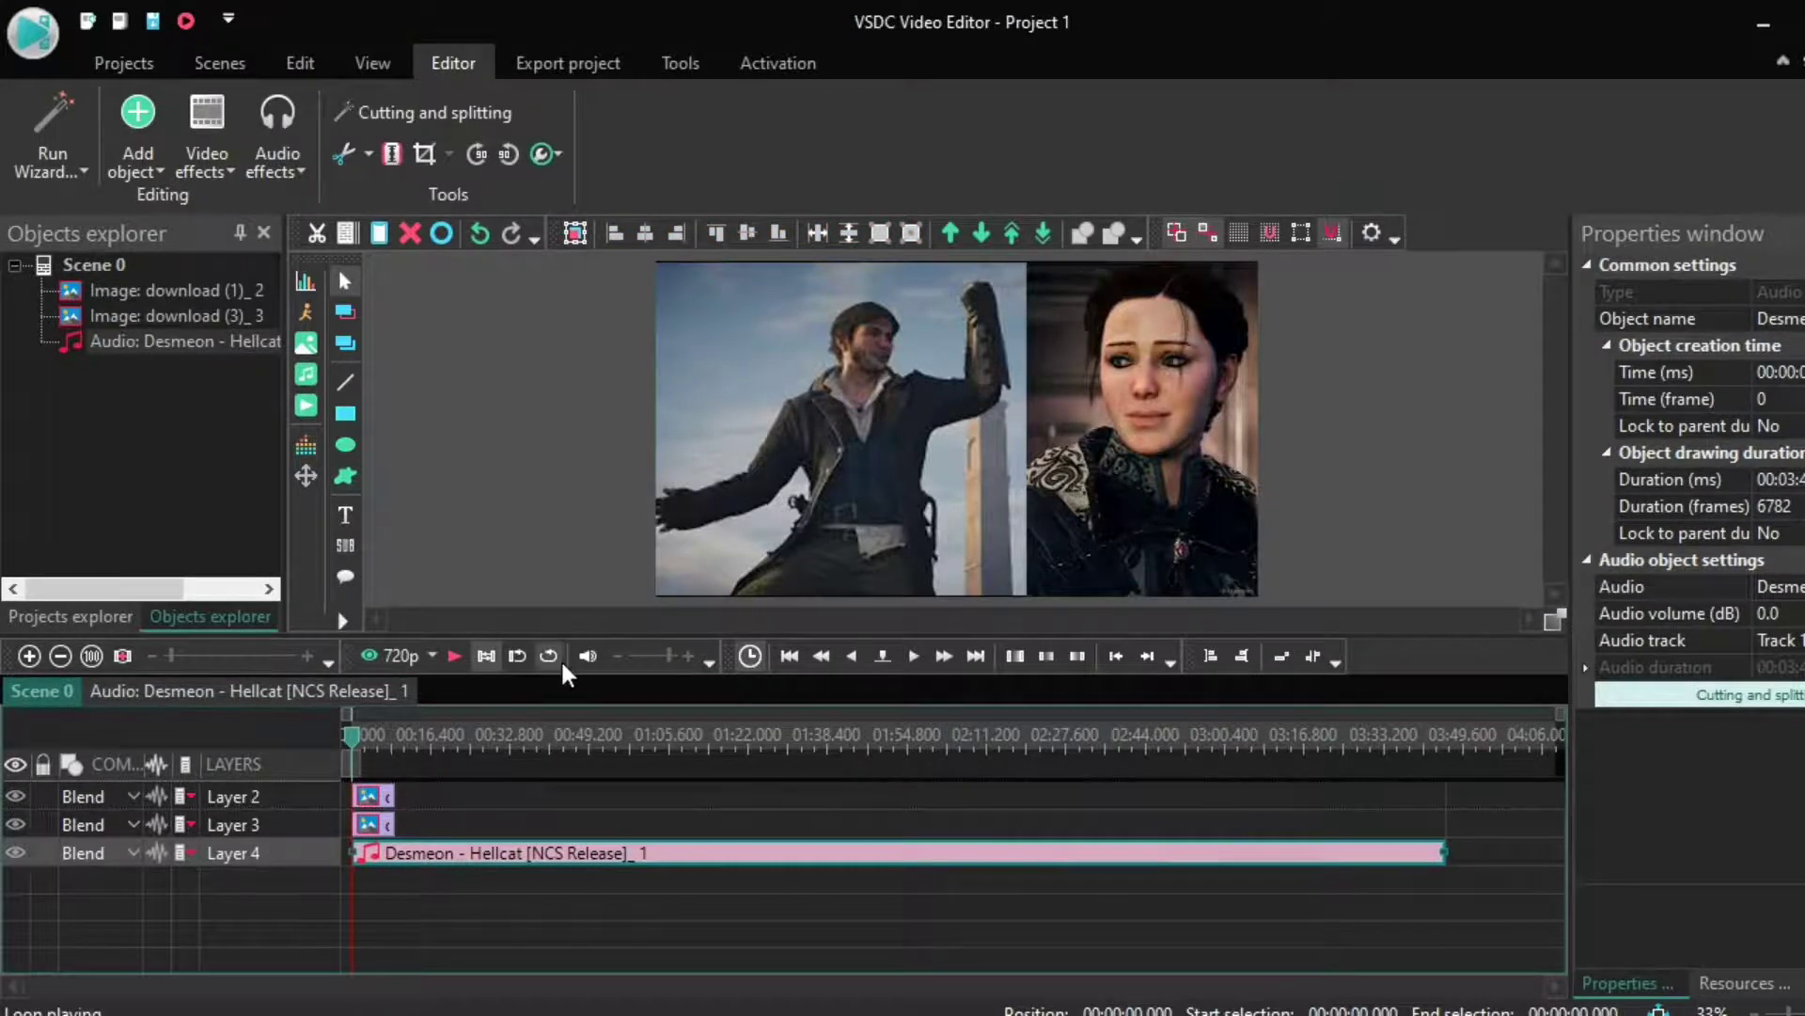
pyautogui.press('space')
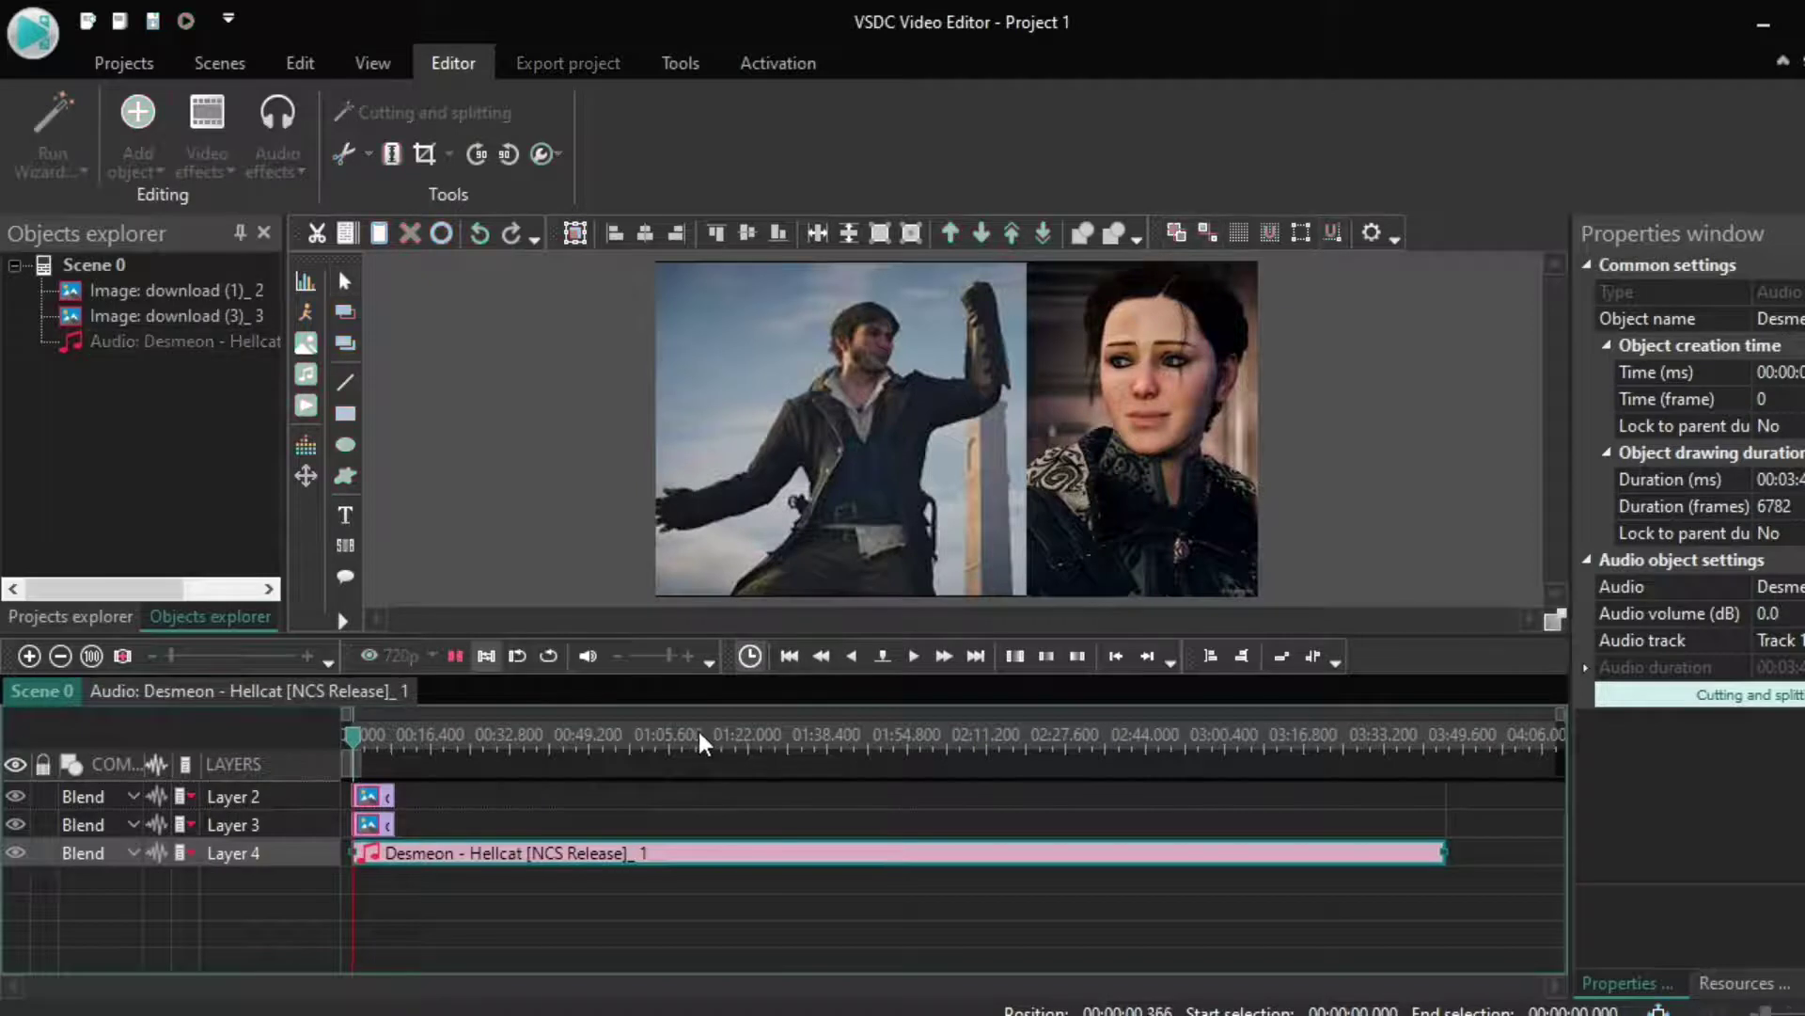
pyautogui.press('space')
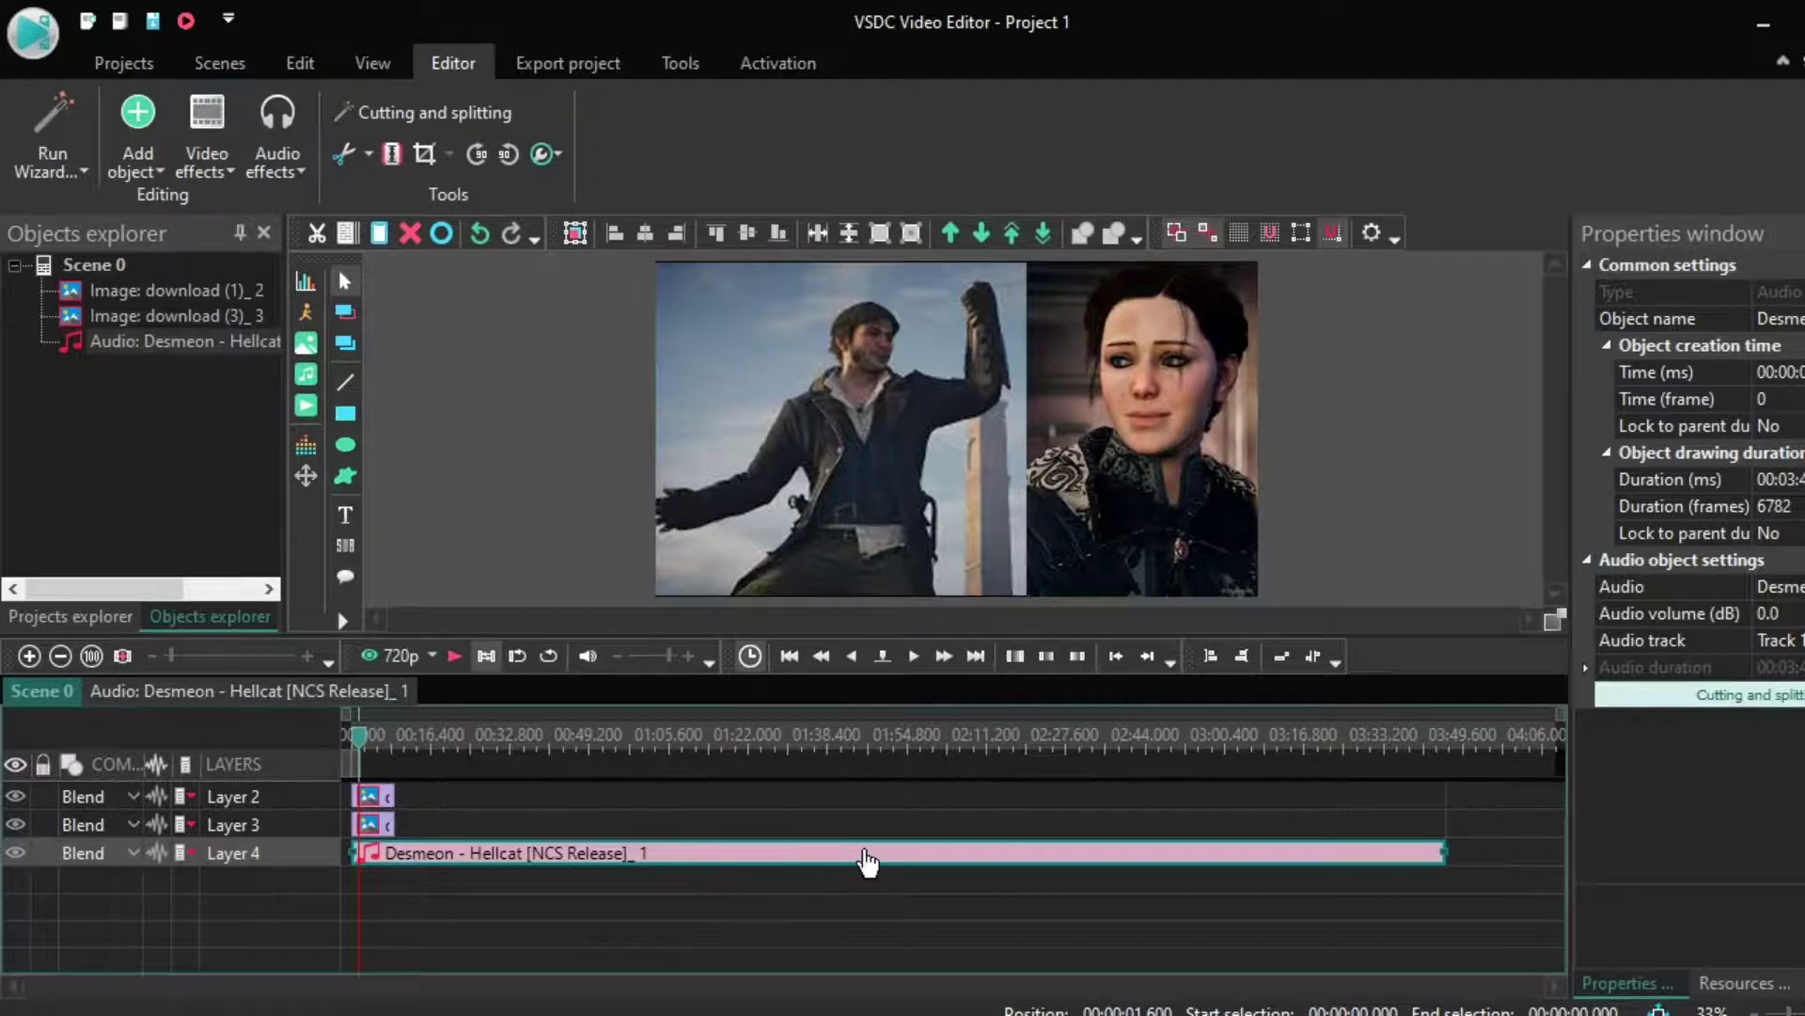
pyautogui.rightClick(864, 851)
# Step: Delete the Hellcat audio clip and rewind the playhead to the start
pyautogui.click(965, 280)
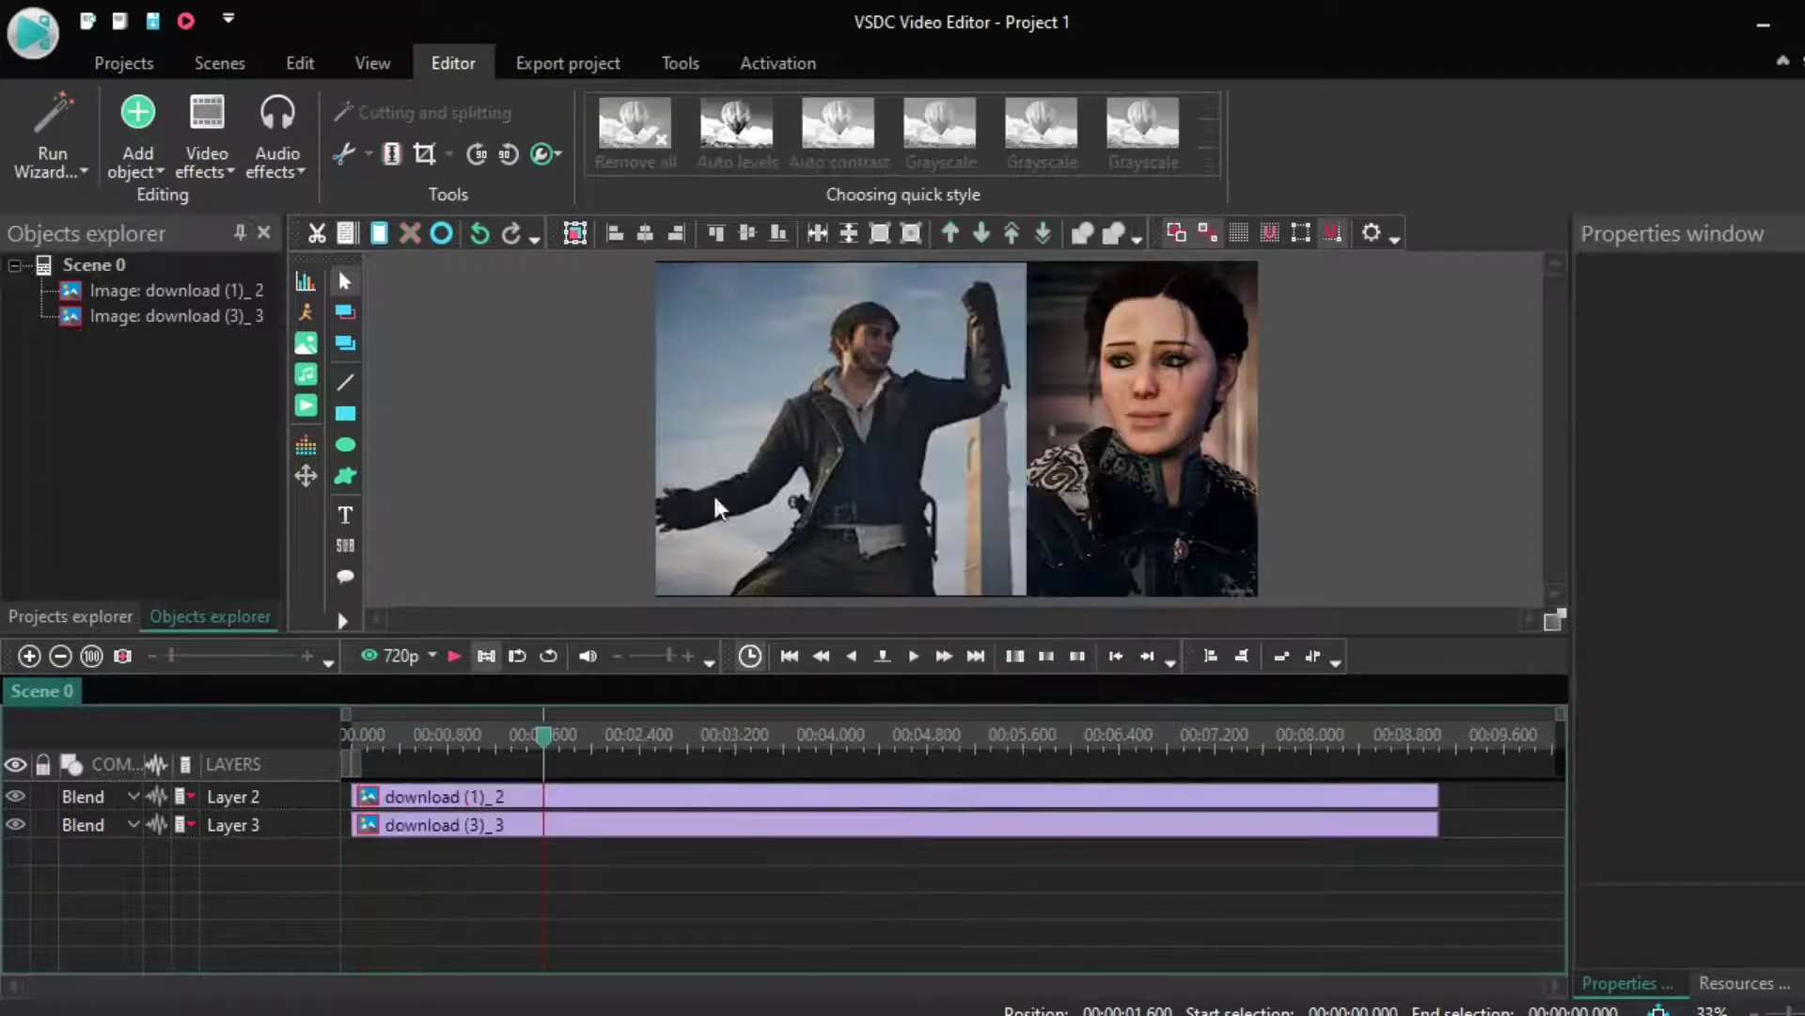
pyautogui.moveTo(545, 925); pyautogui.dragTo(246, 887)
pyautogui.moveTo(546, 743); pyautogui.dragTo(258, 741)
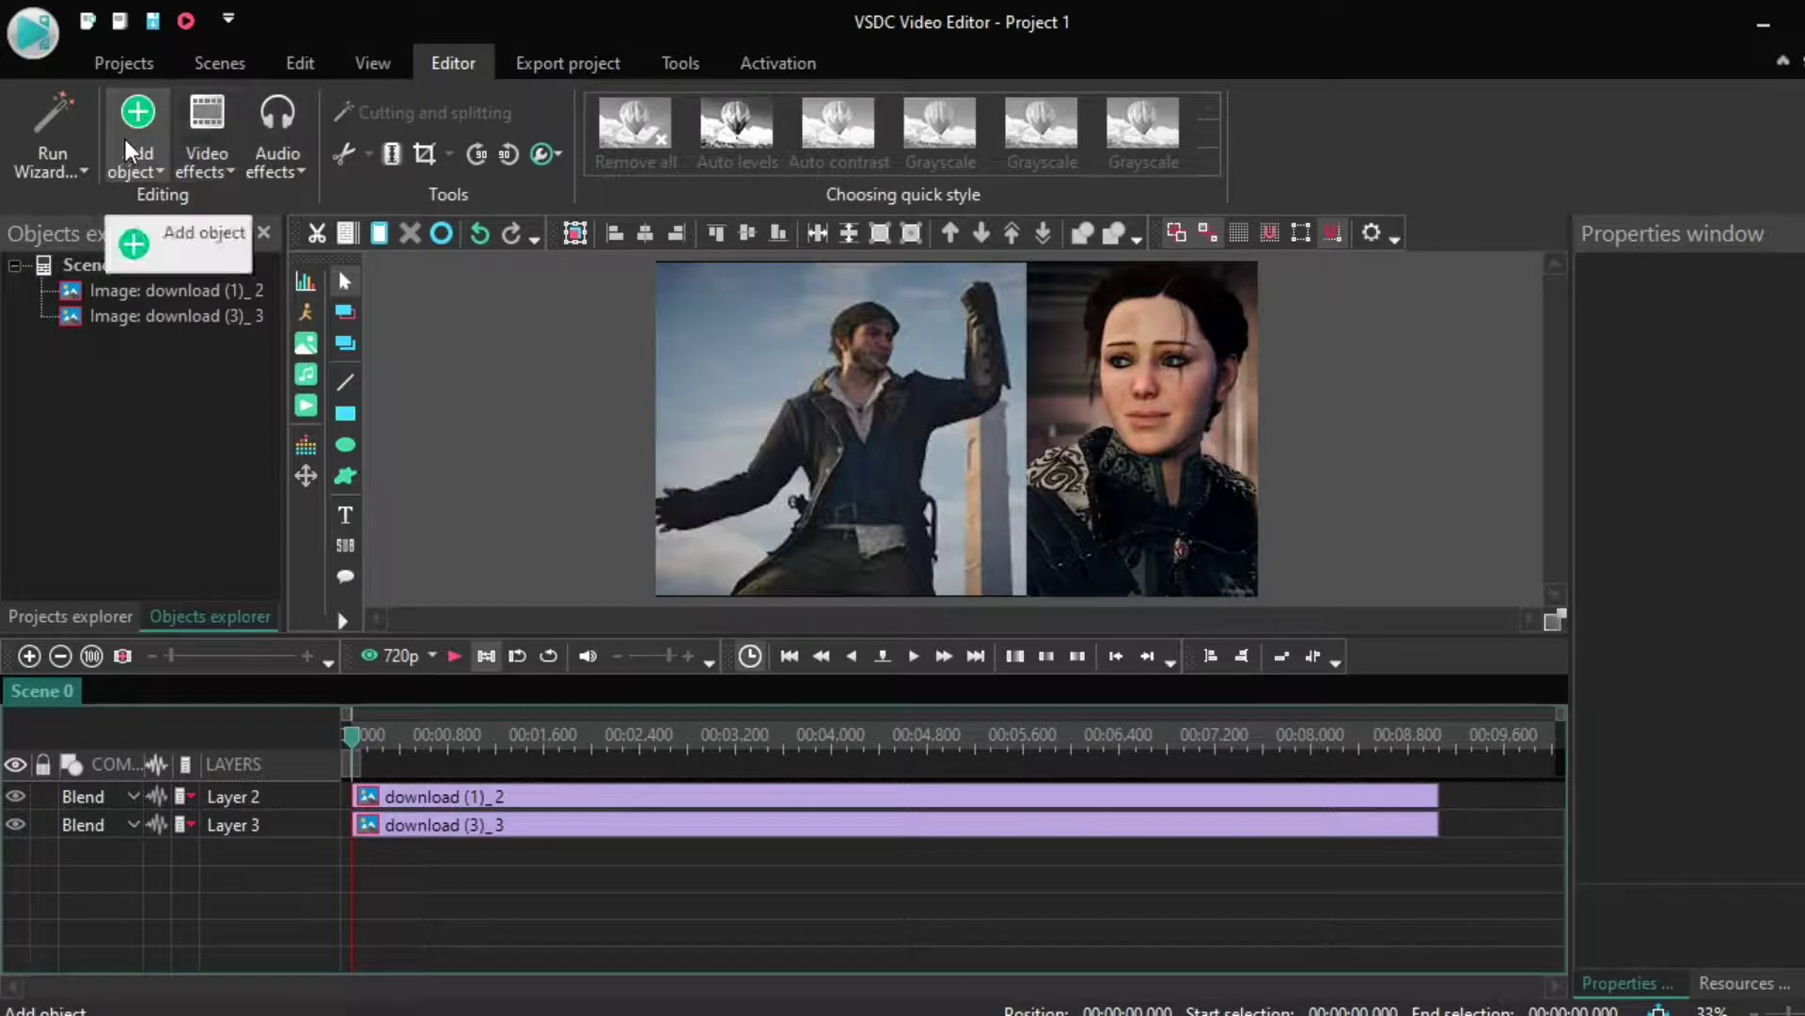
# Step: Browse the ribbon tabs and the Export project settings, then return to the Projects commands
pyautogui.click(222, 58)
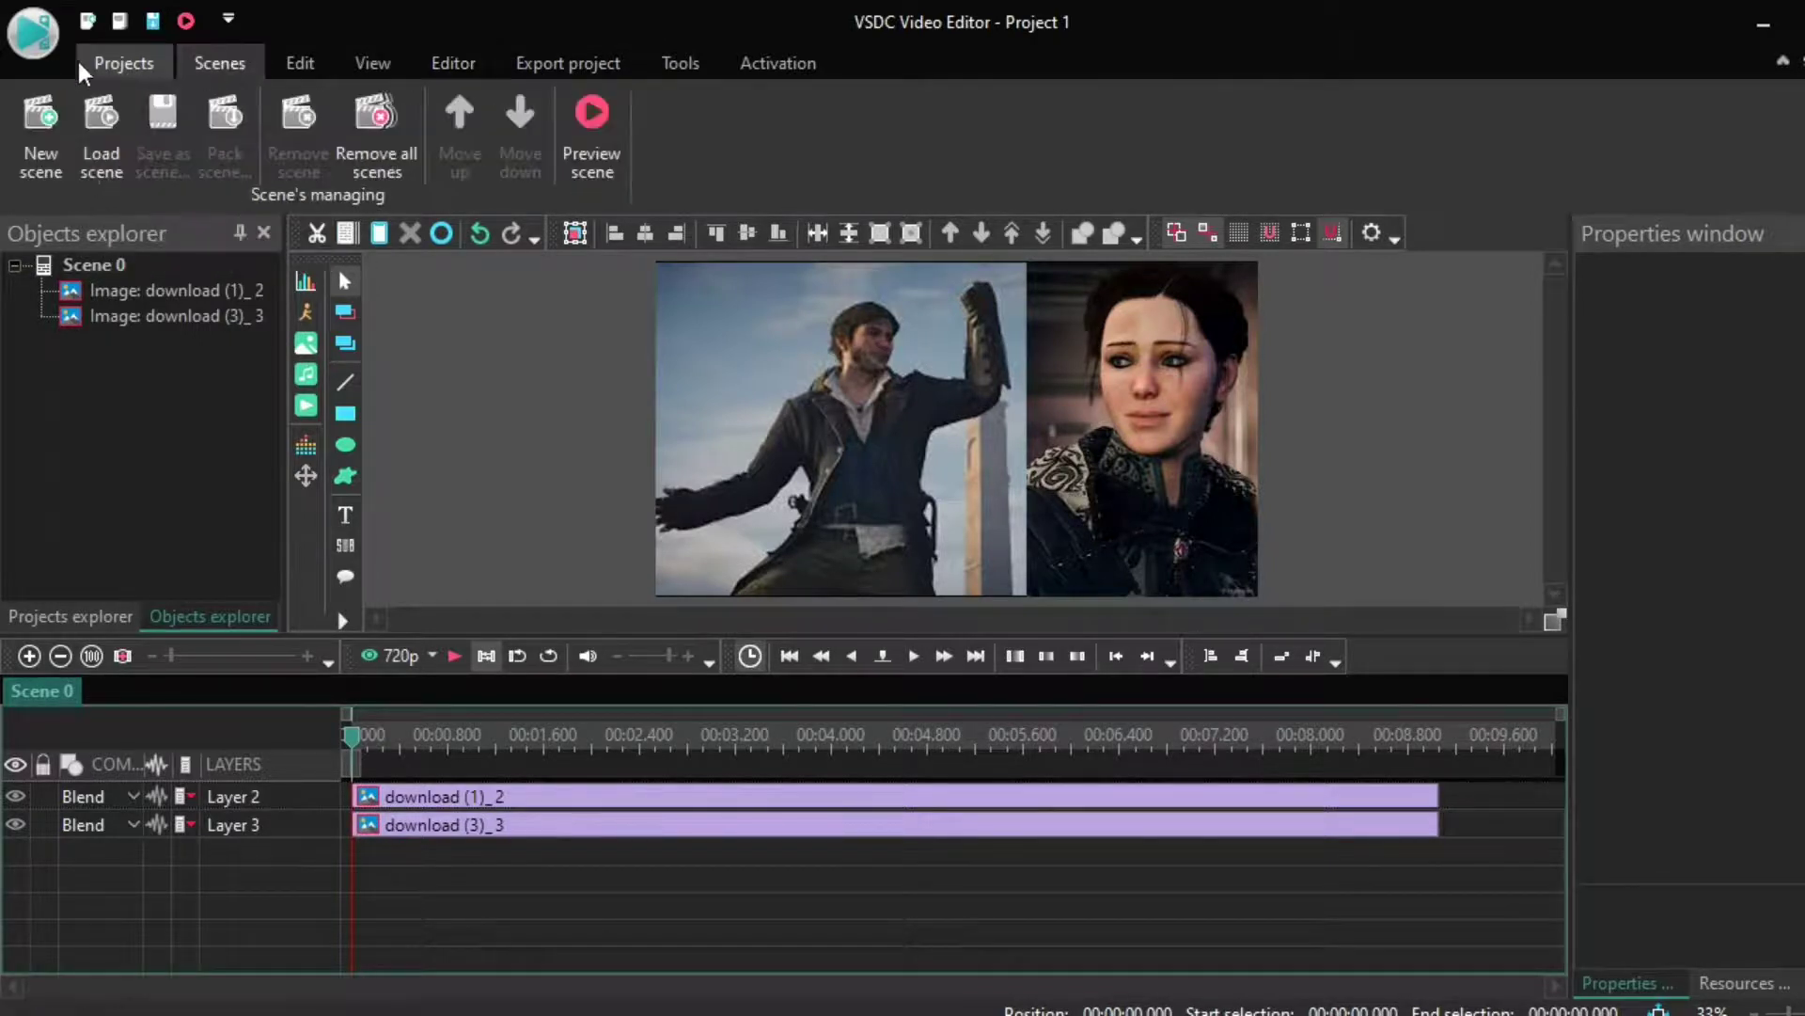
pyautogui.click(142, 64)
pyautogui.click(293, 58)
pyautogui.click(374, 64)
pyautogui.click(456, 60)
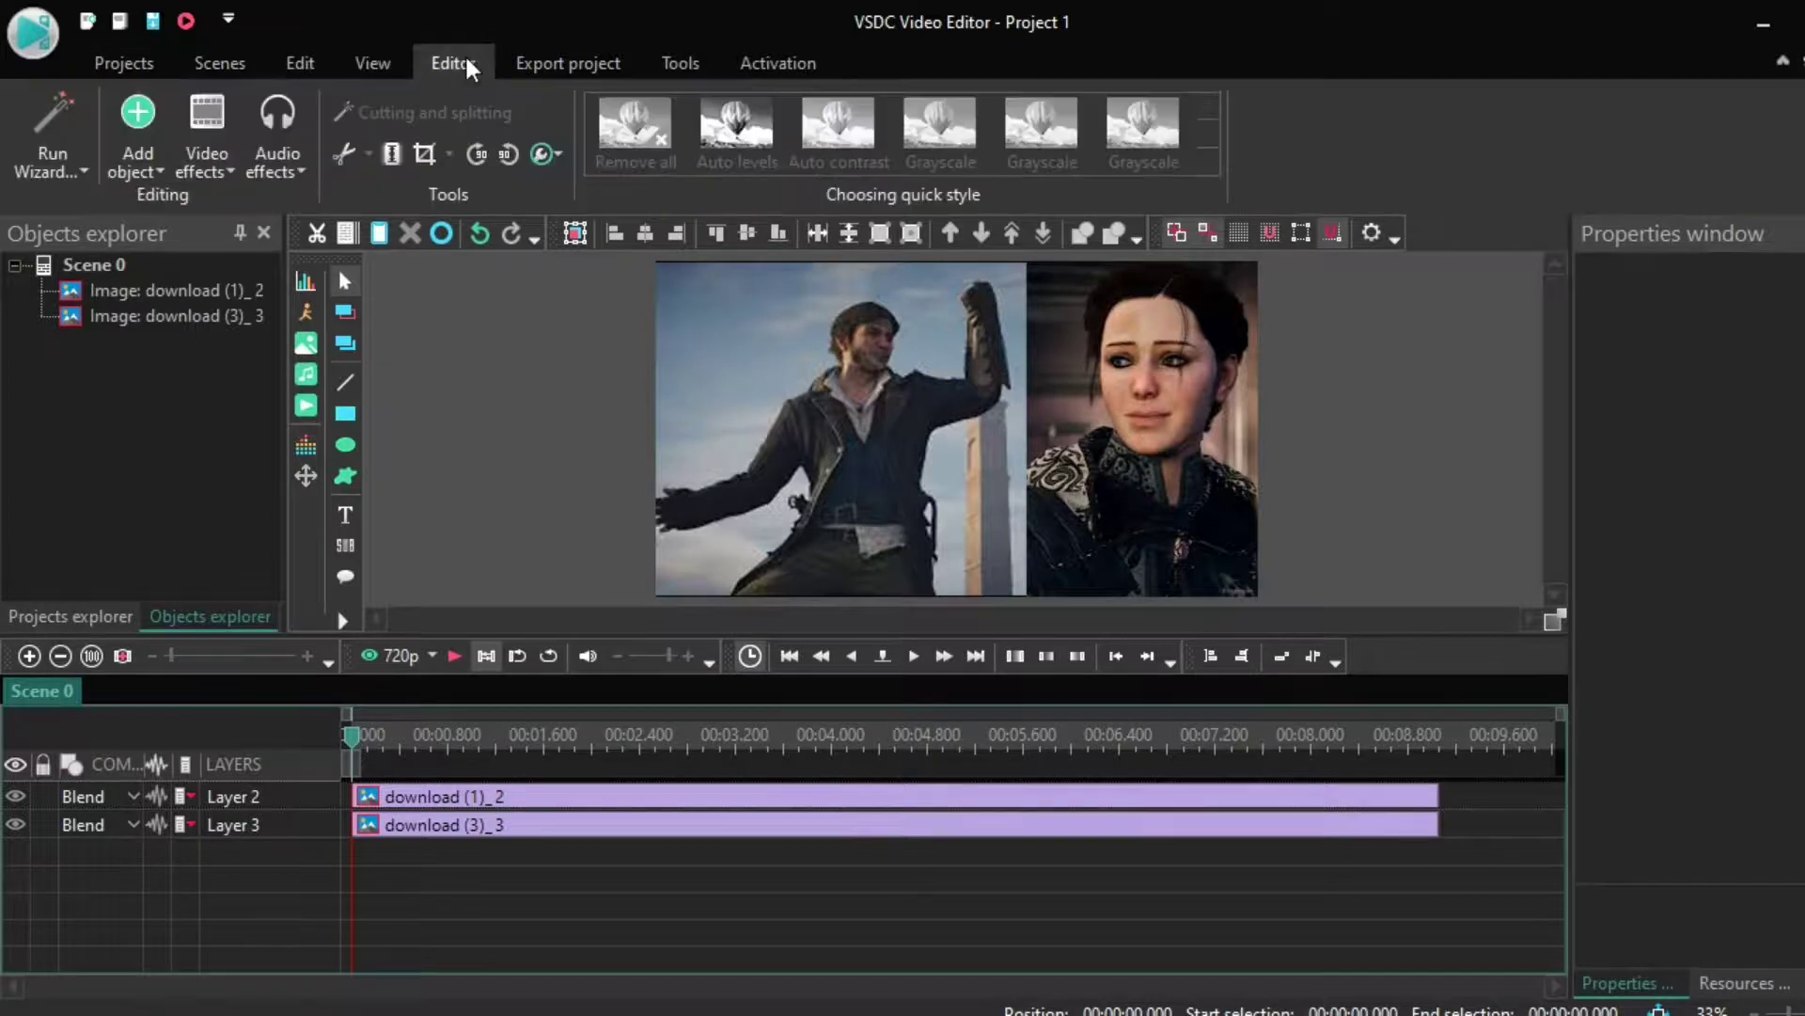
pyautogui.click(540, 54)
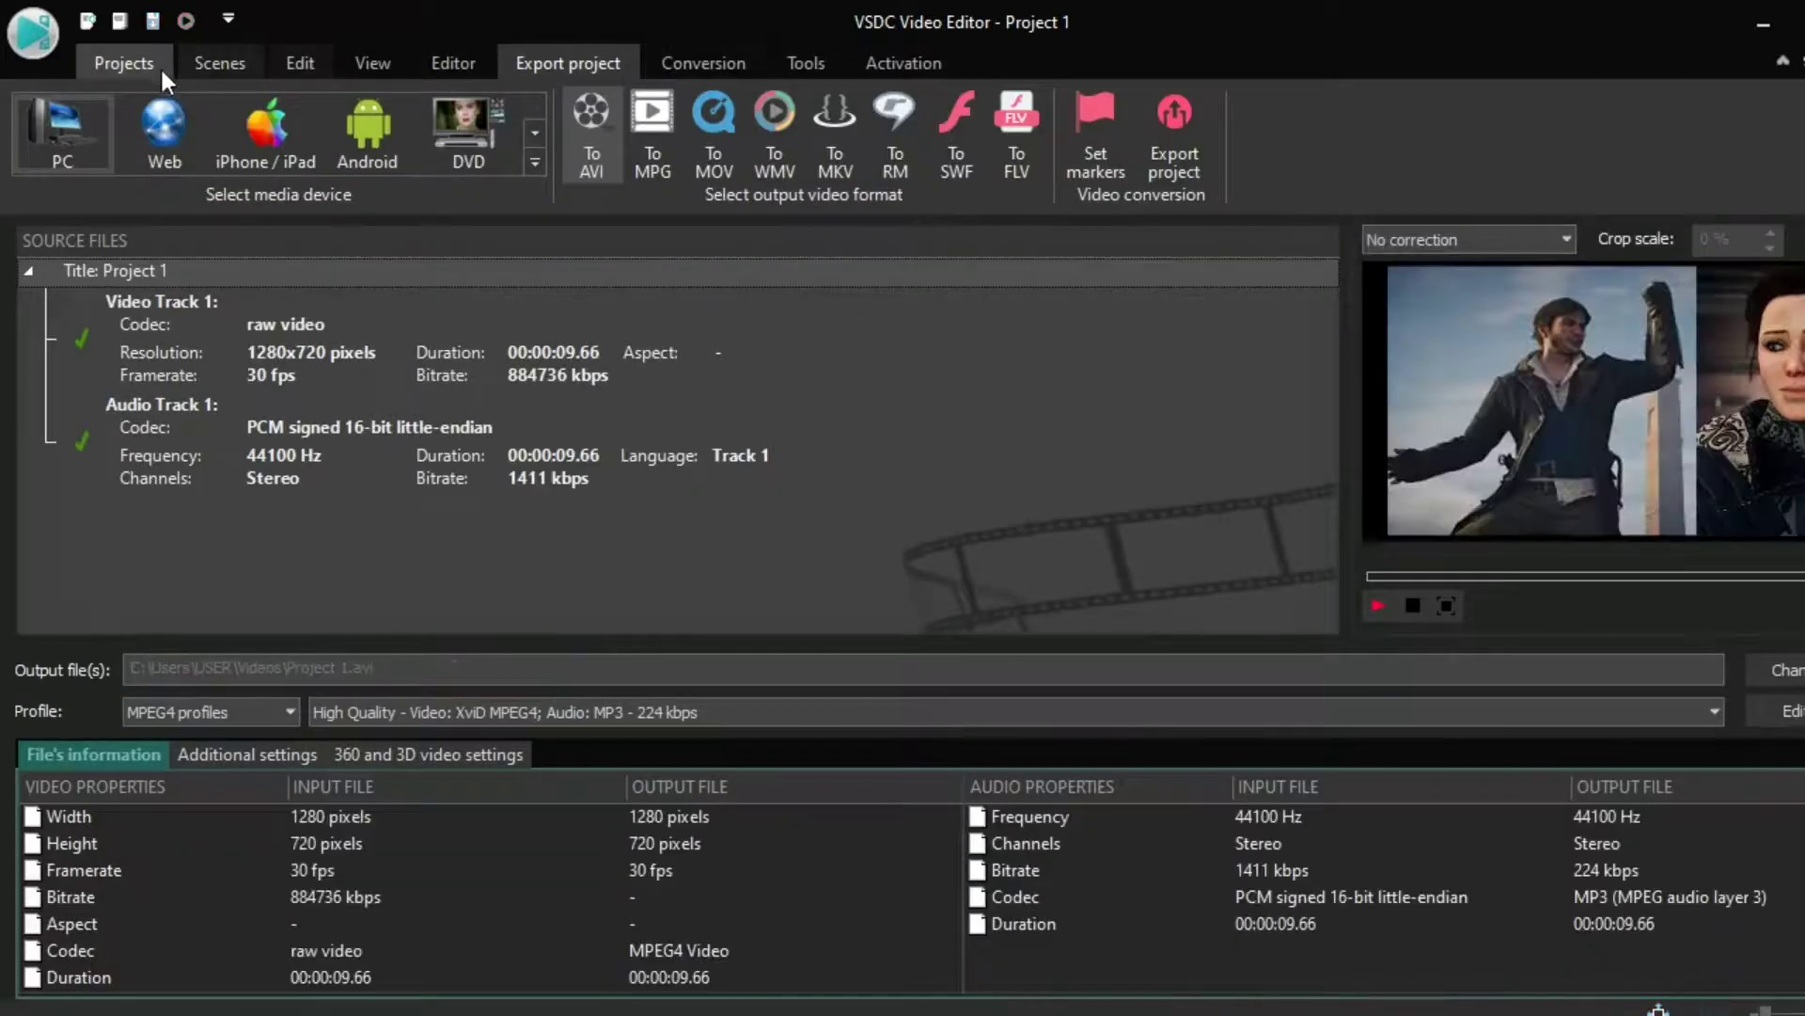
pyautogui.click(162, 72)
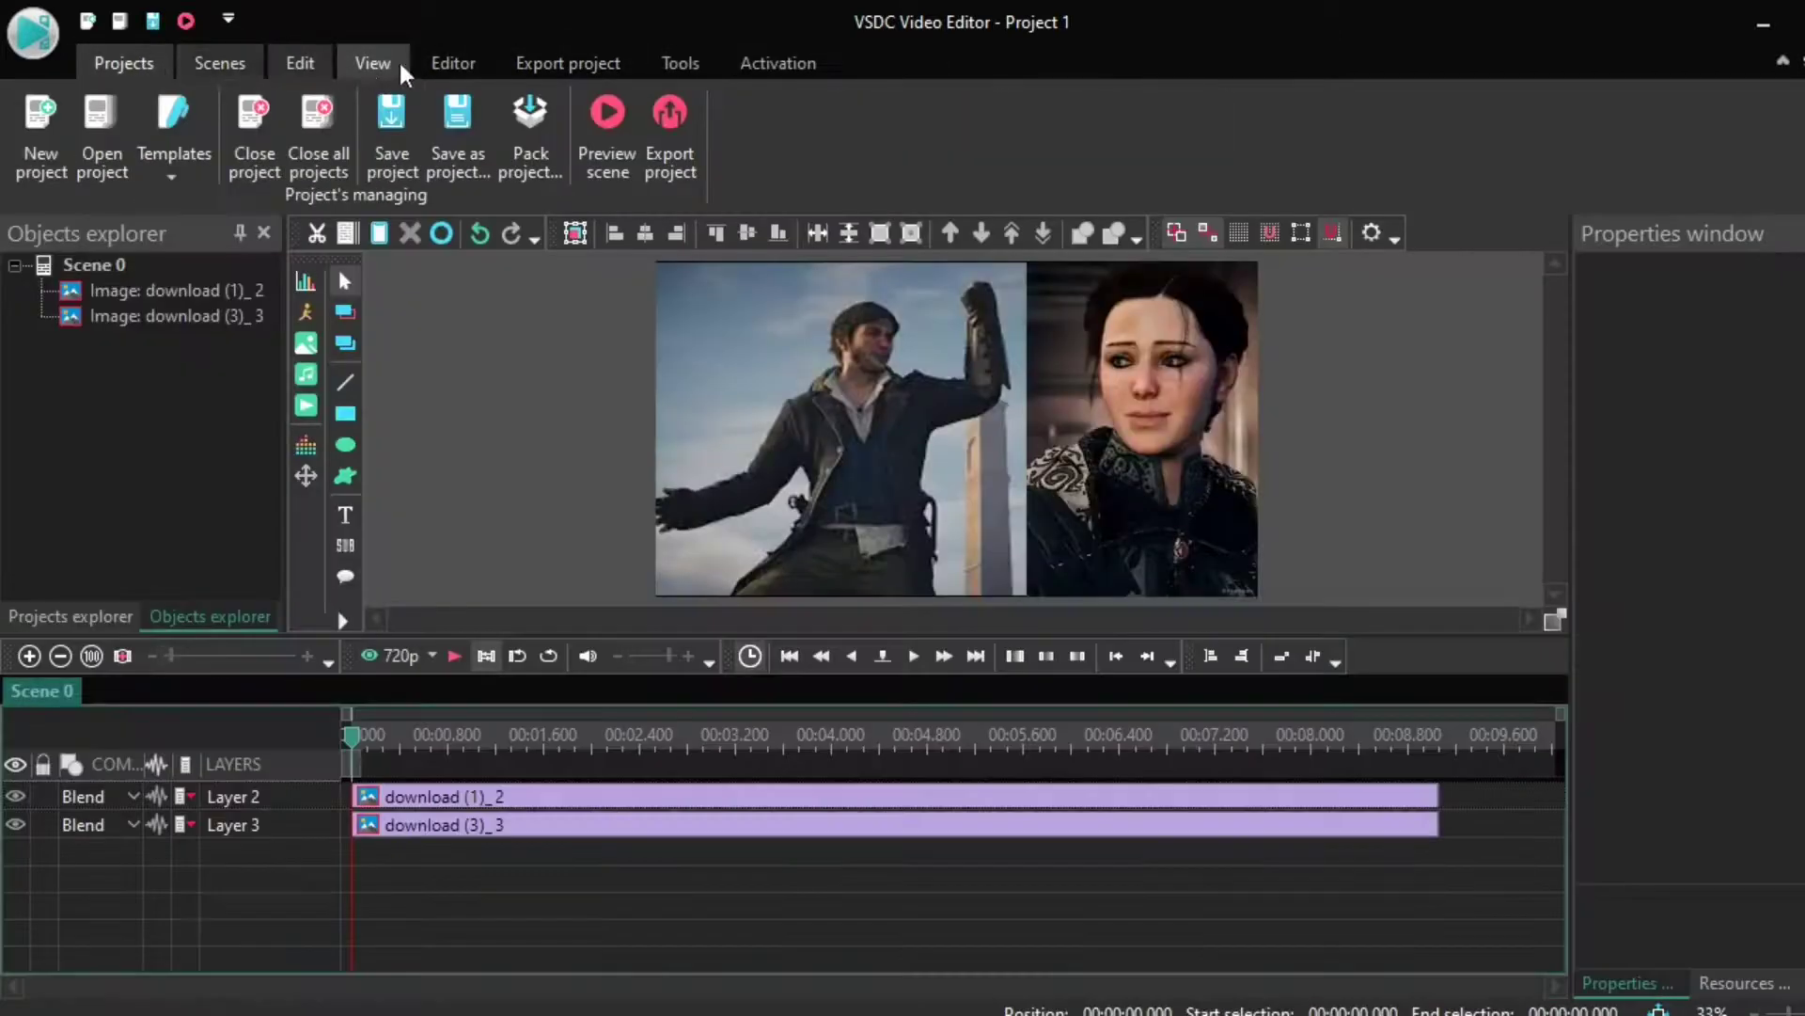
# Step: Drag both images in the preview to realign them, with download (1) at Left 397
pyautogui.click(1114, 399)
pyautogui.moveTo(910, 473)
pyautogui.mouseDown()
pyautogui.moveTo(825, 475)
pyautogui.moveTo(905, 476)
pyautogui.mouseUp()
pyautogui.moveTo(786, 460)
pyautogui.mouseDown()
pyautogui.moveTo(689, 512)
pyautogui.moveTo(850, 415)
pyautogui.moveTo(784, 470)
pyautogui.mouseUp()
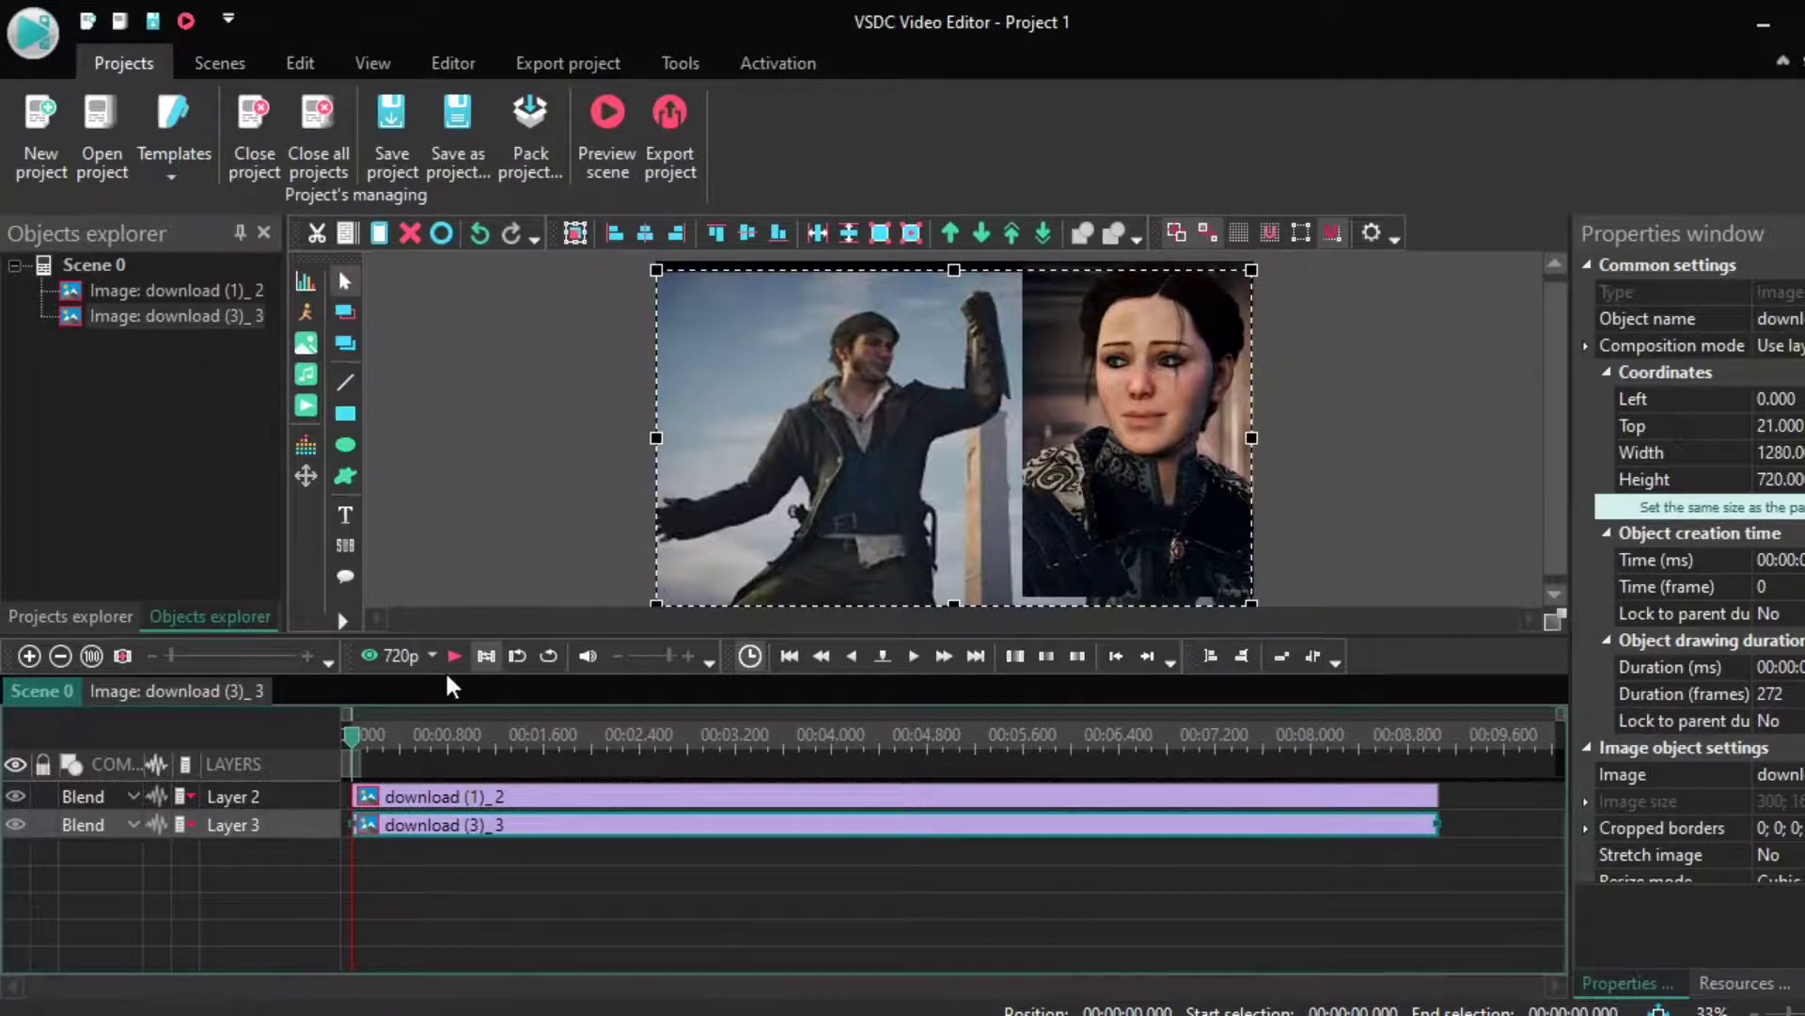